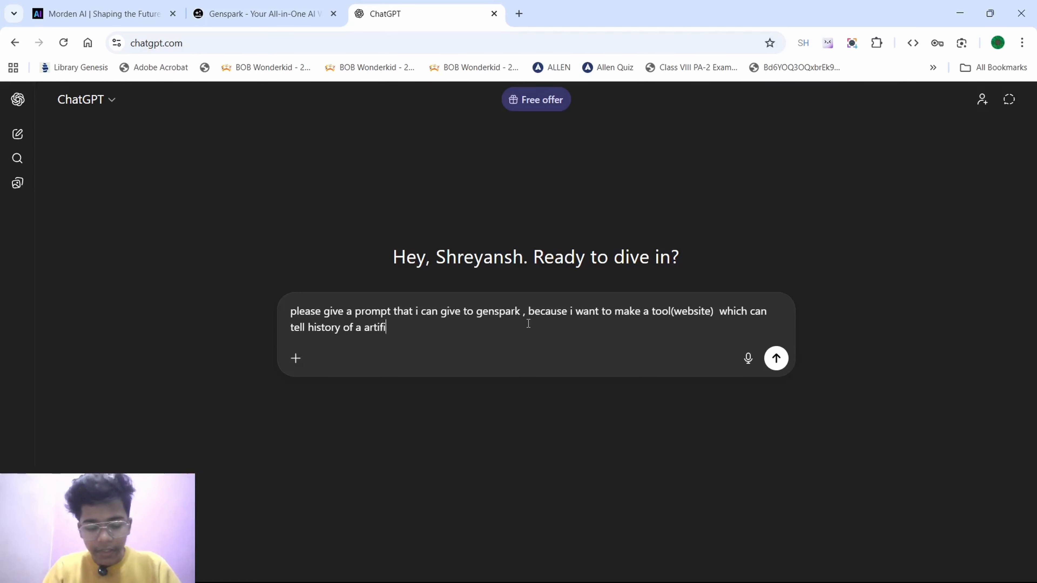
- Finish the ChatGPT request for a Genspark prompt with "artificial intellegence" as the website tool's history topic, and send it
type("al int")
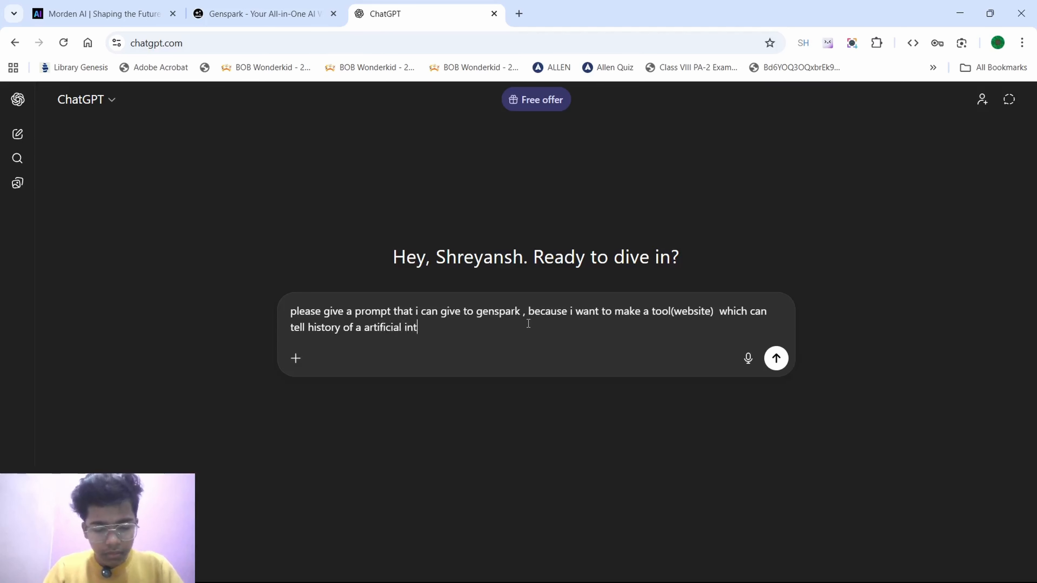
type("ellegence")
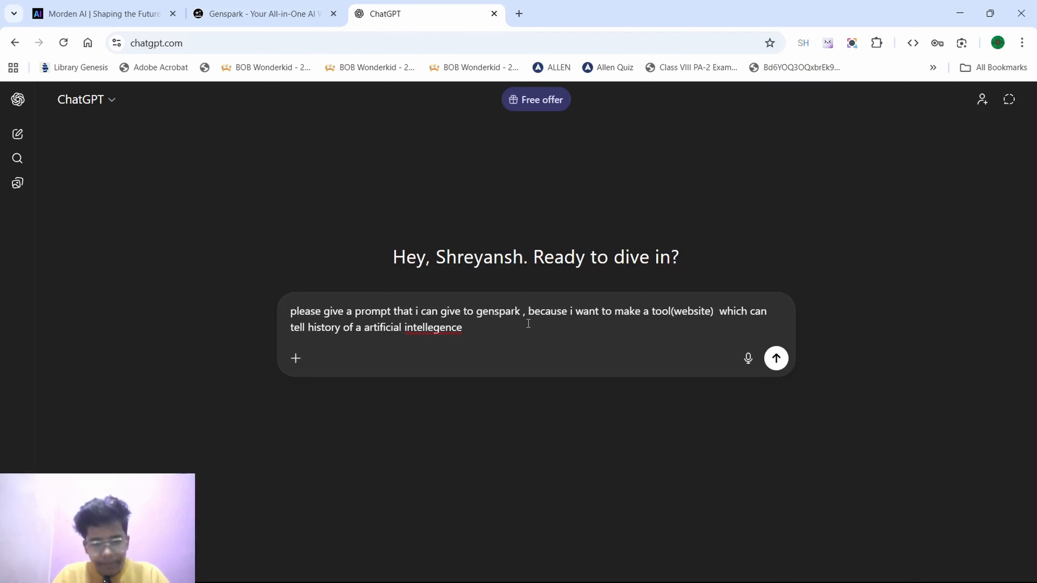
key("Return")
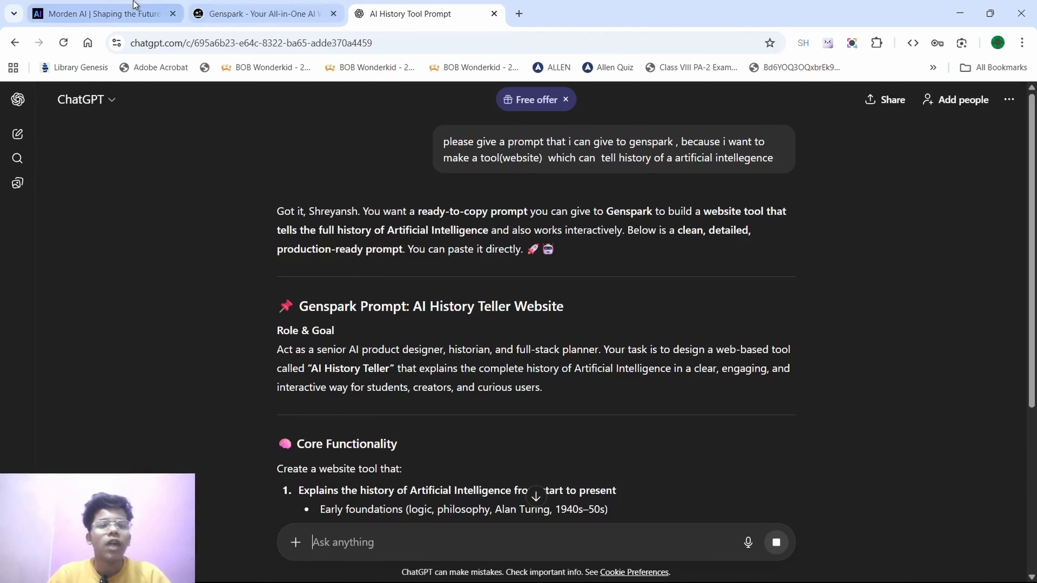
- Switch to the Morden AI site and look through its Tools page and the History of AI timeline
left_click(102, 13)
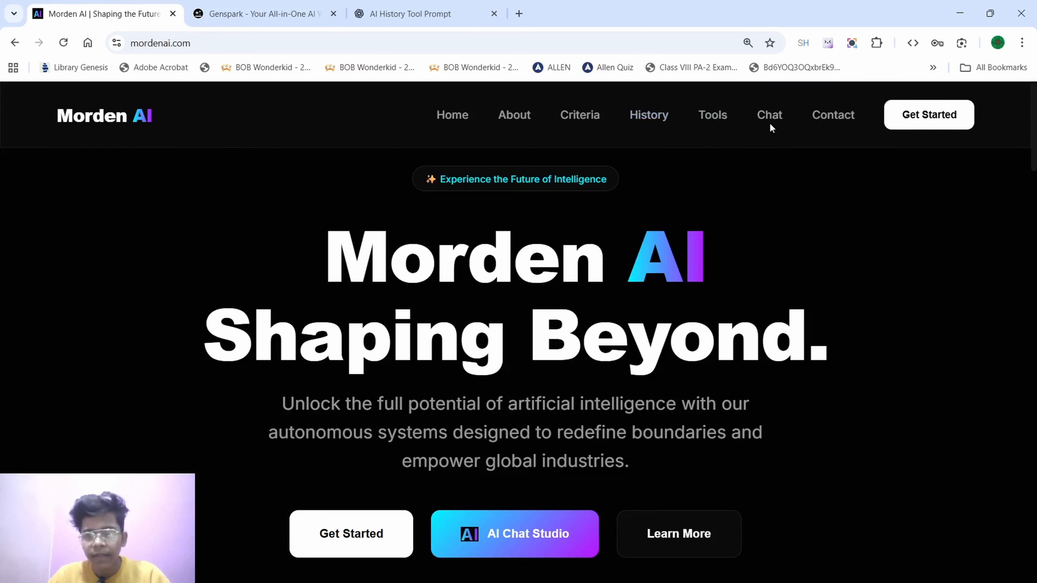
left_click(714, 120)
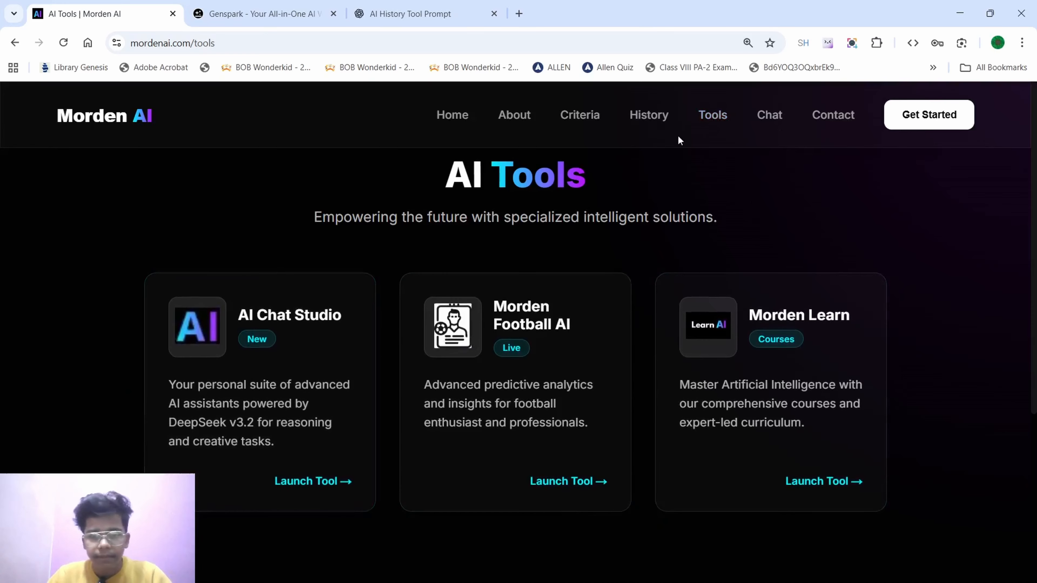
left_click(639, 120)
scroll(525, 323, "down", 15)
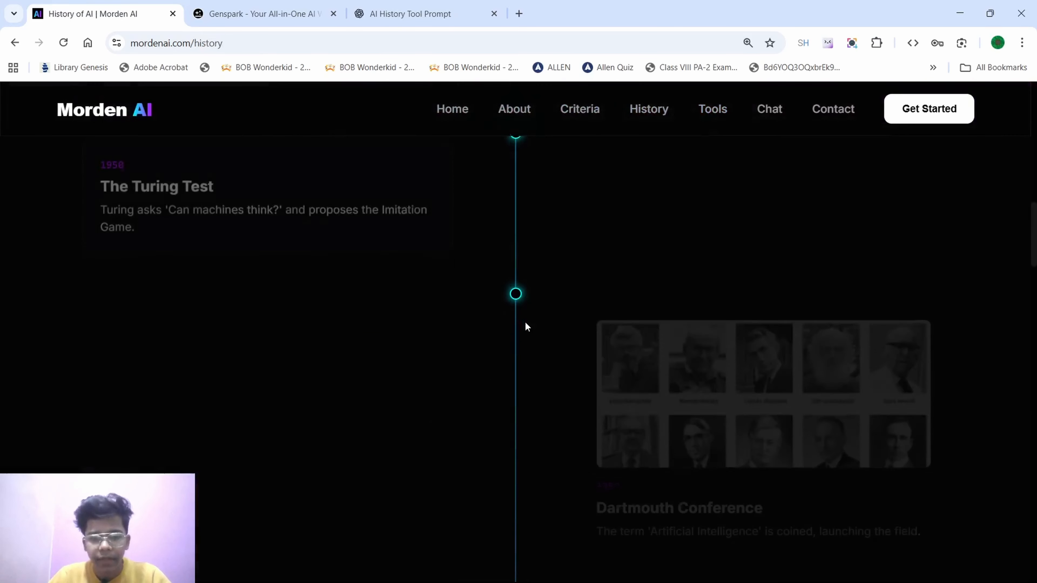
scroll(526, 323, "down", 20)
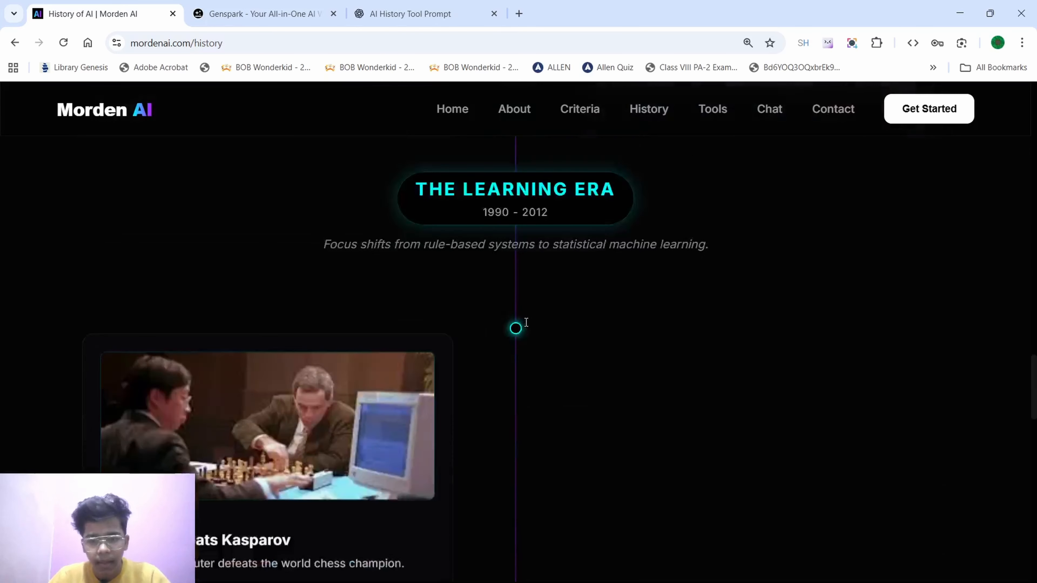
- Expand the Deep Blue Beats Kasparov timeline card and start its AI deep dive
left_click(313, 358)
scroll(409, 428, "down", 3)
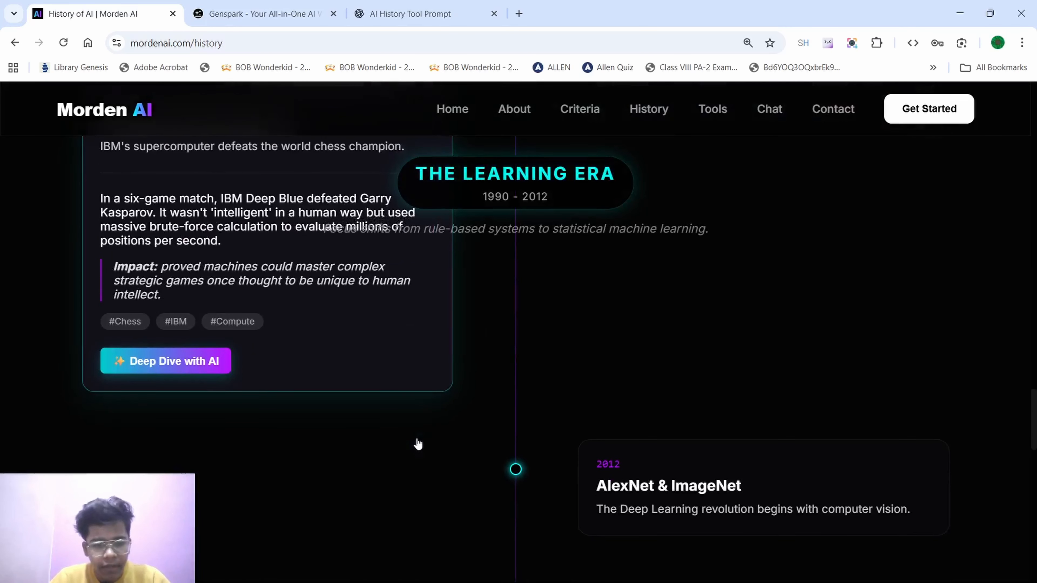
left_click(205, 363)
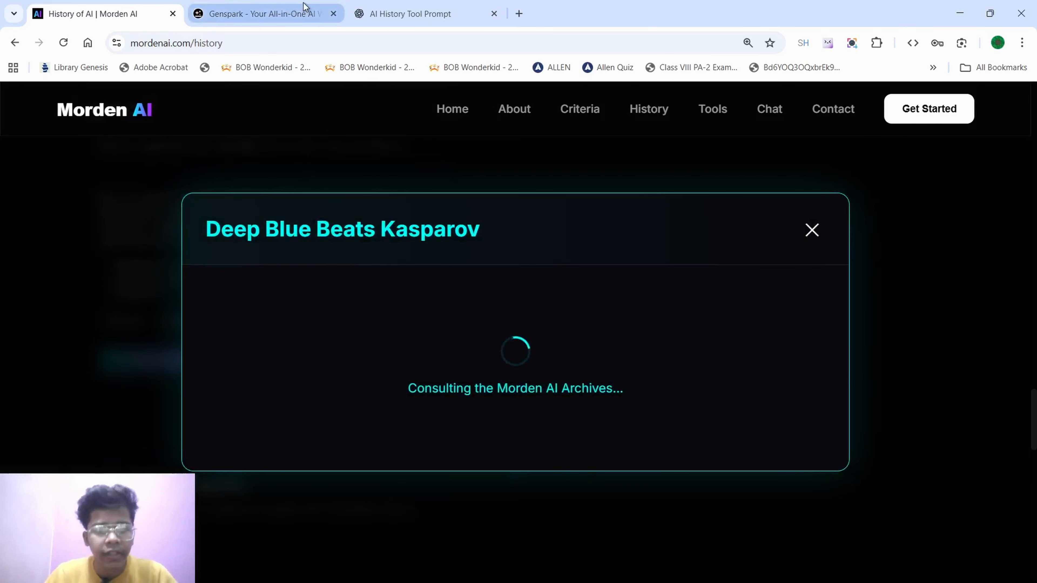
- Return to the ChatGPT conversation and review the generated AI History Teller website prompt from start to end
left_click(302, 14)
left_click(412, 9)
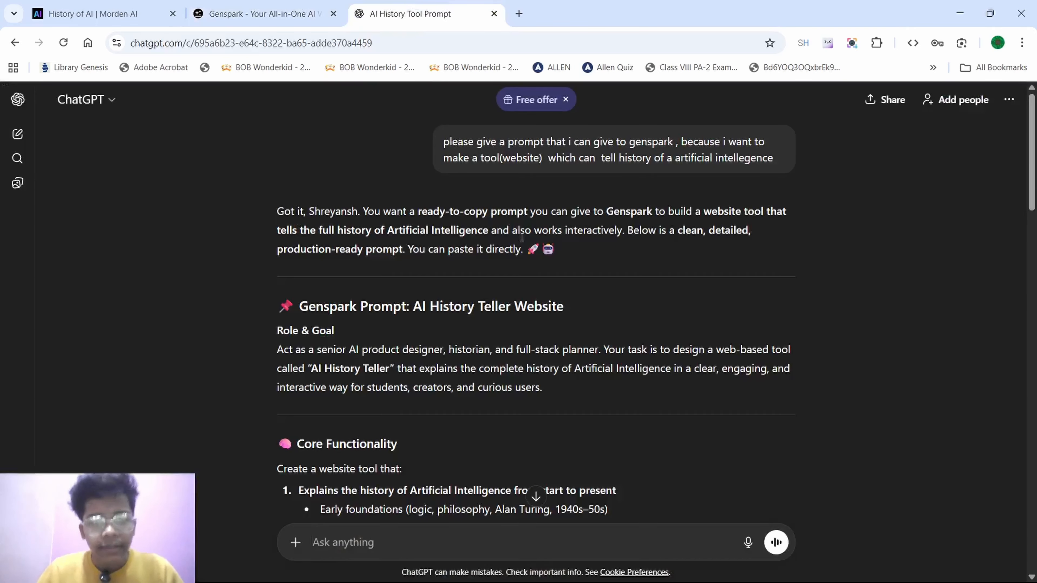
scroll(522, 237, "down", 5)
scroll(521, 237, "down", 2)
scroll(522, 237, "up", 2)
scroll(522, 237, "down", 2)
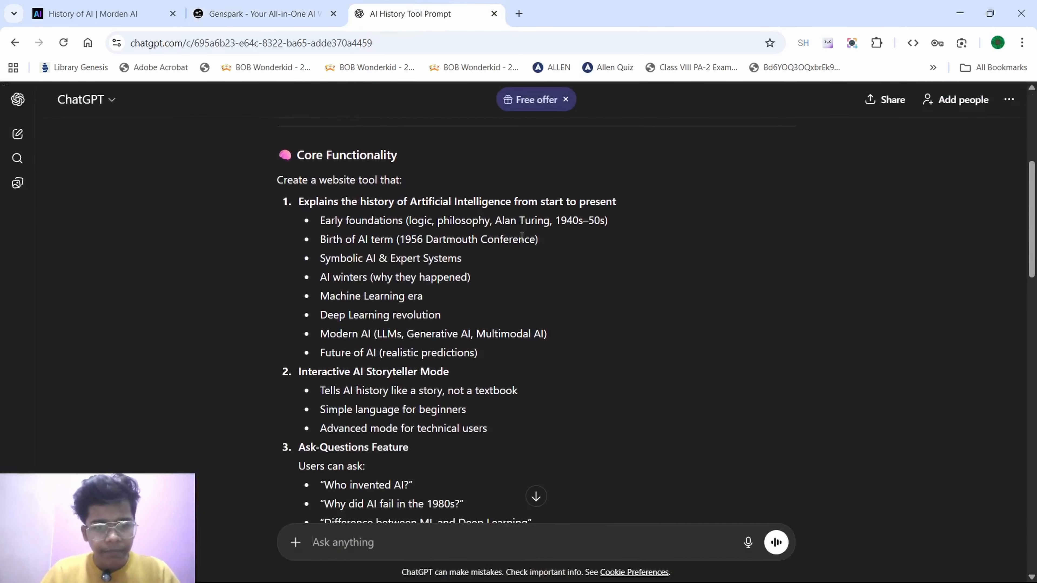
scroll(521, 236, "down", 20)
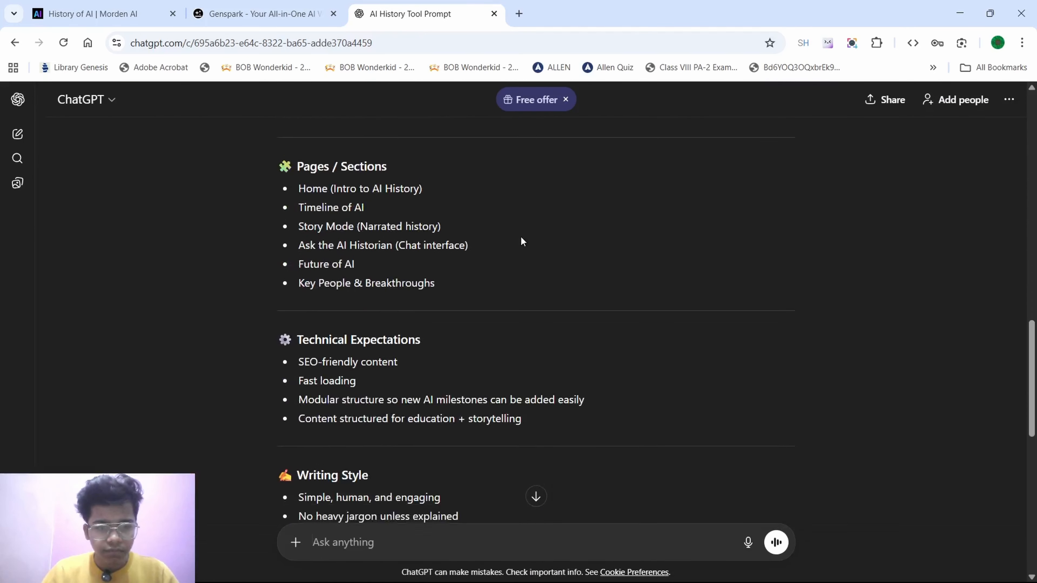
scroll(522, 241, "down", 5)
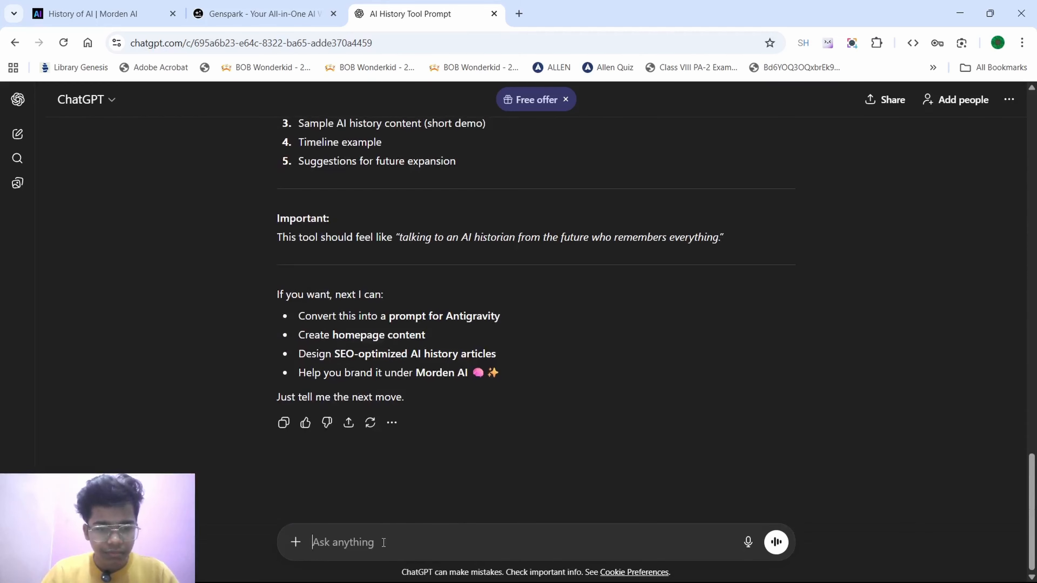
- Copy the whole AI History Teller prompt from ChatGPT into the Genspark AI Workspace and submit it
left_click_drag(731, 233, 268, 293)
key("ctrl+c")
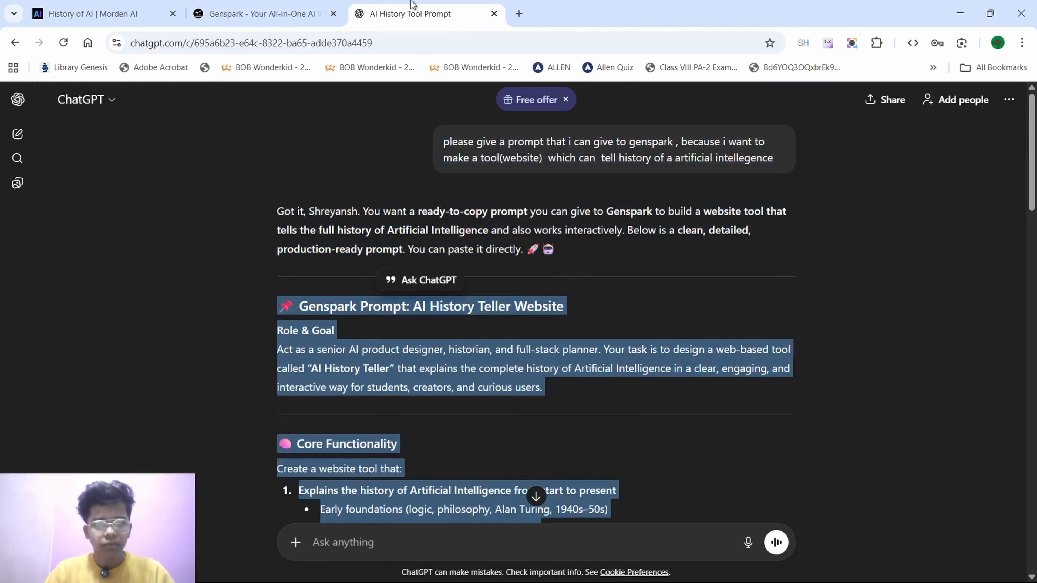
left_click(319, 8)
left_click(386, 281)
key("ctrl+v")
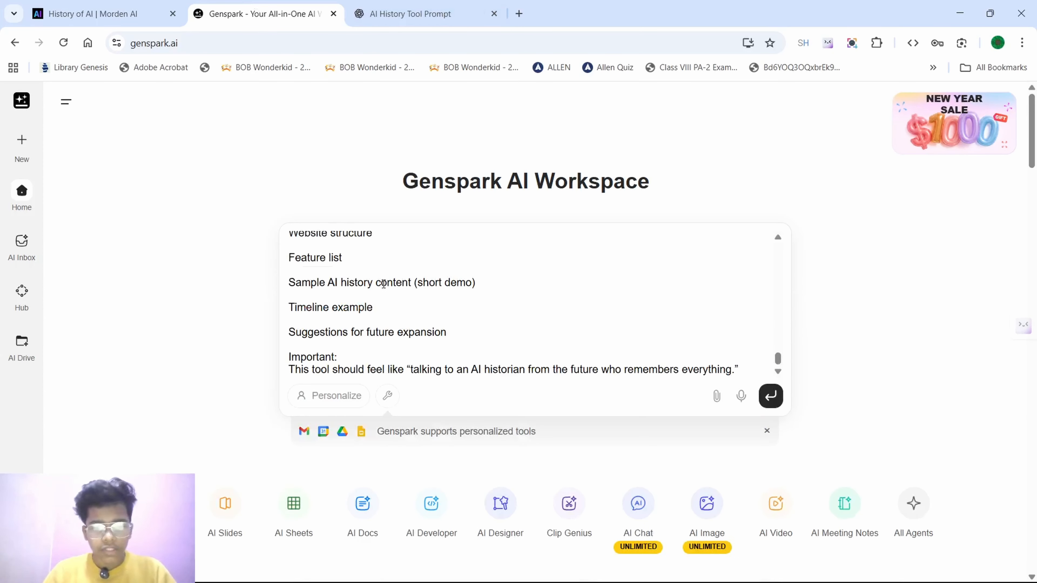
key("Return")
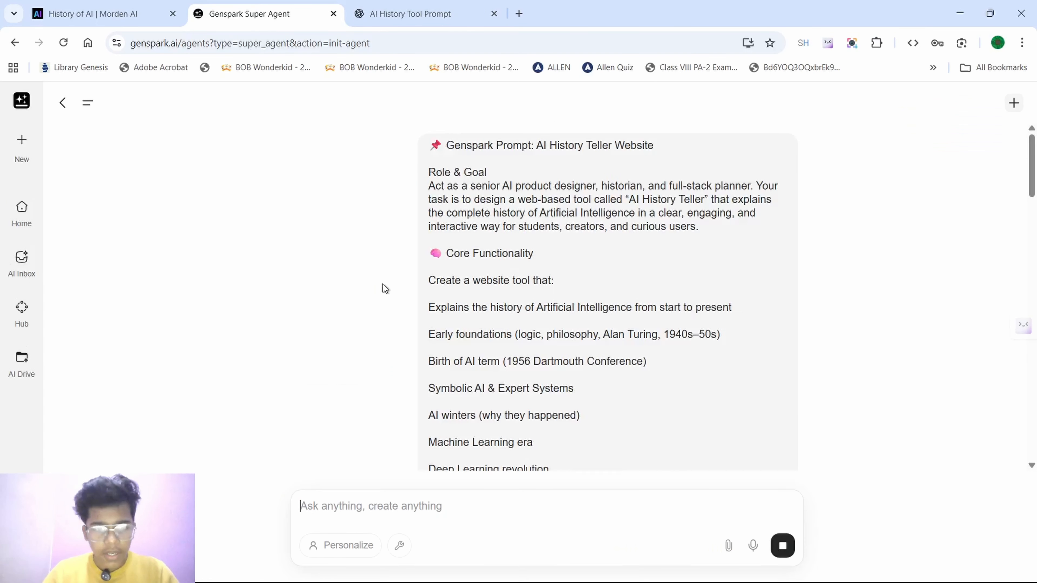
- Open the OpenRouter website in a new browser tab
left_click(521, 13)
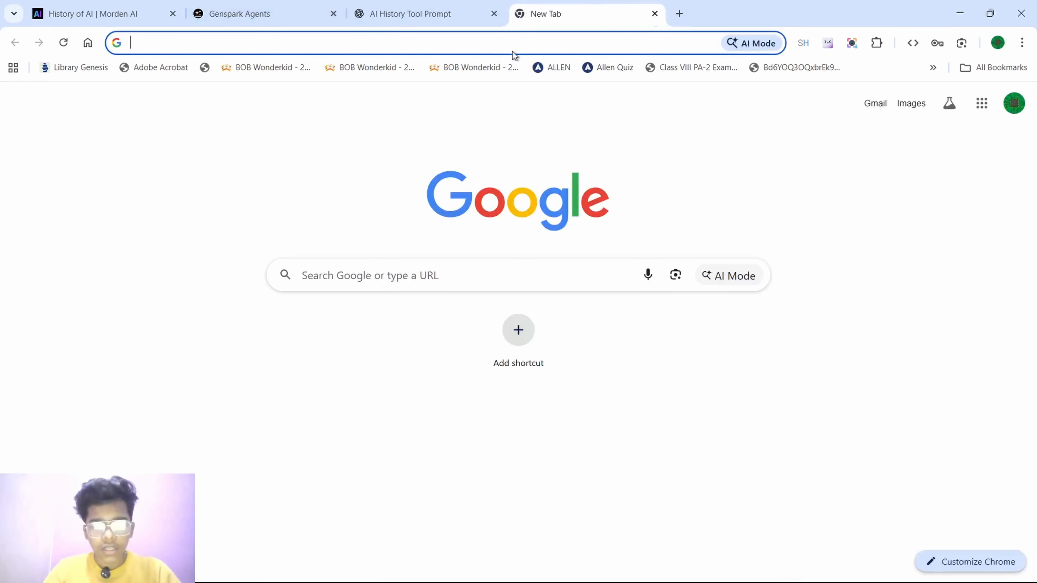
type("op")
key("Return")
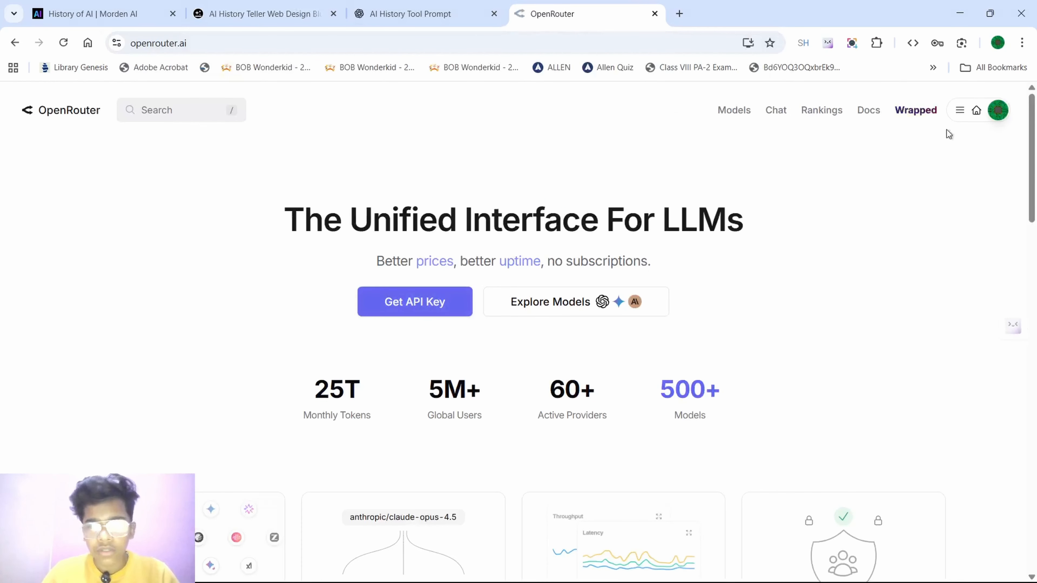
- Sign out of the current OpenRouter account and start a new sign-up with Google
left_click(1005, 119)
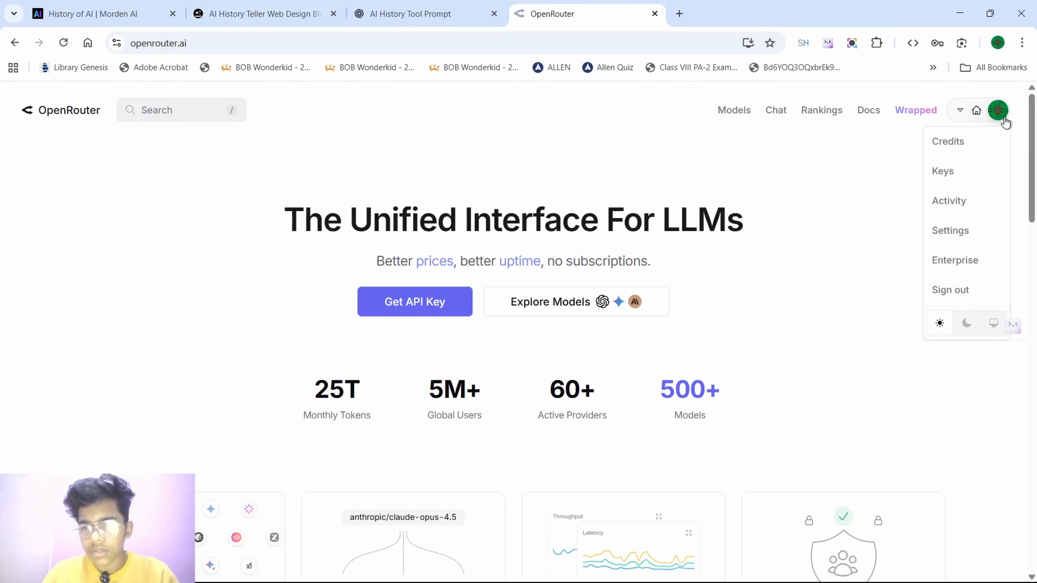
left_click(952, 293)
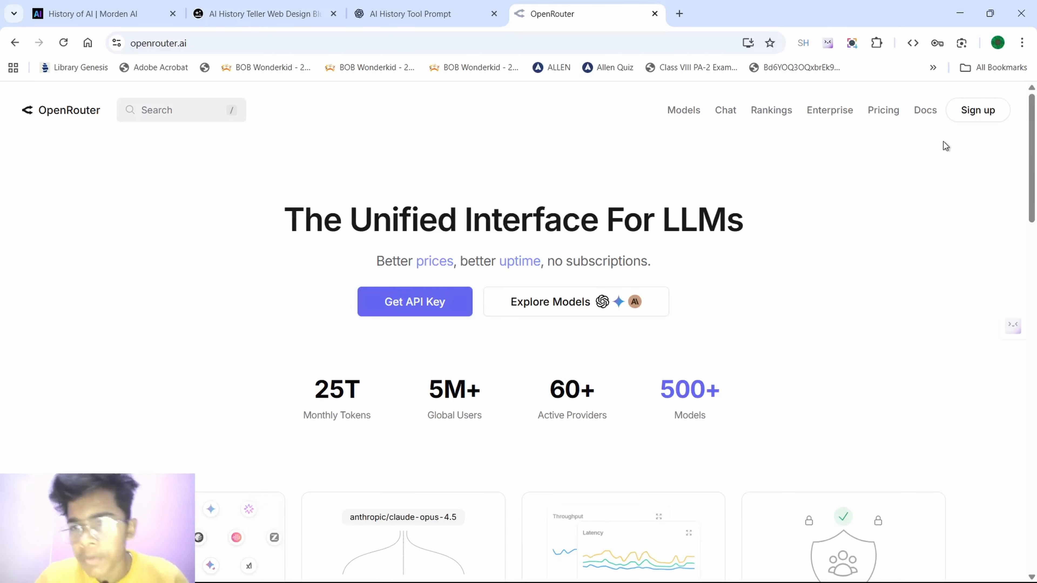
left_click(972, 109)
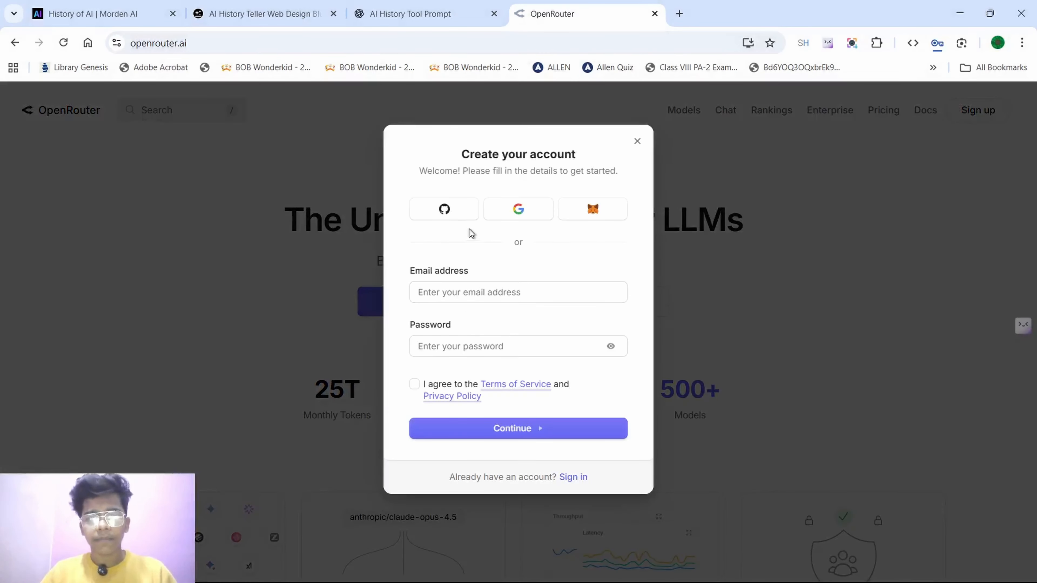
left_click(524, 207)
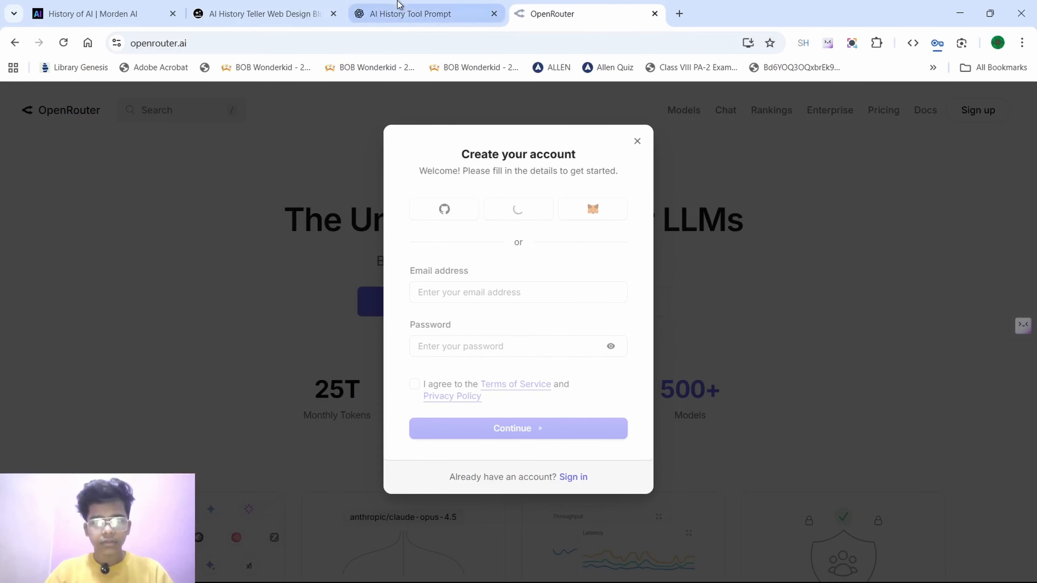
- Switch to Genspark and examine the timeline and Story Mode sections of the AI History Teller blueprint
left_click(408, 13)
left_click(264, 13)
scroll(447, 245, "up", 9)
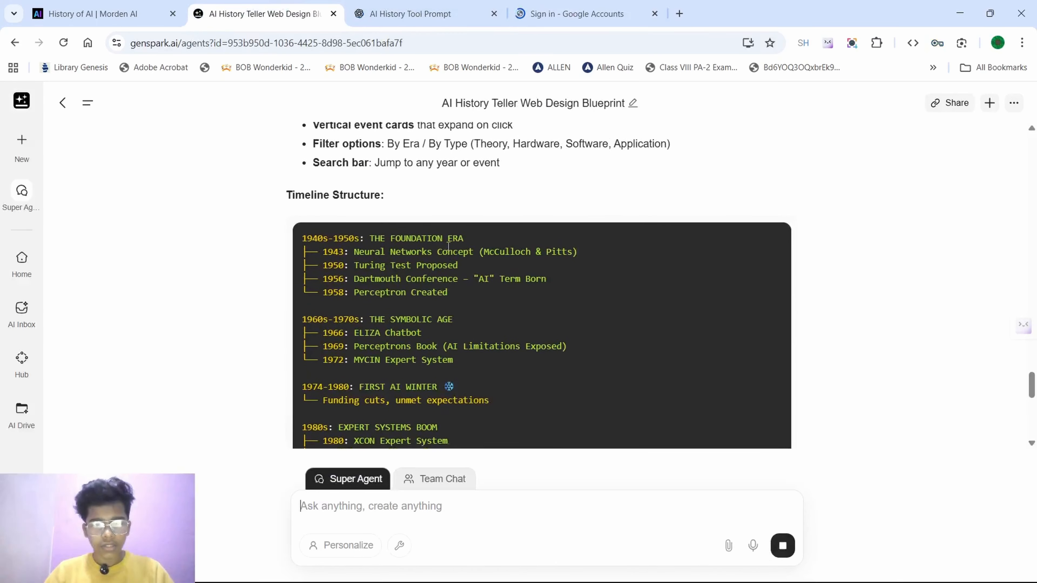
scroll(448, 246, "down", 10)
scroll(447, 246, "down", 5)
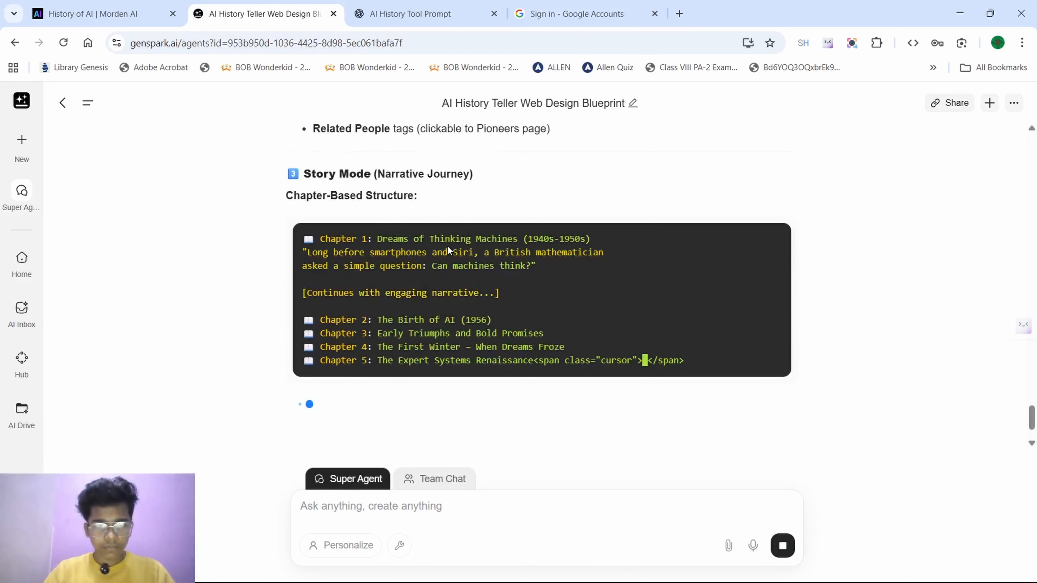
scroll(447, 245, "down", 4)
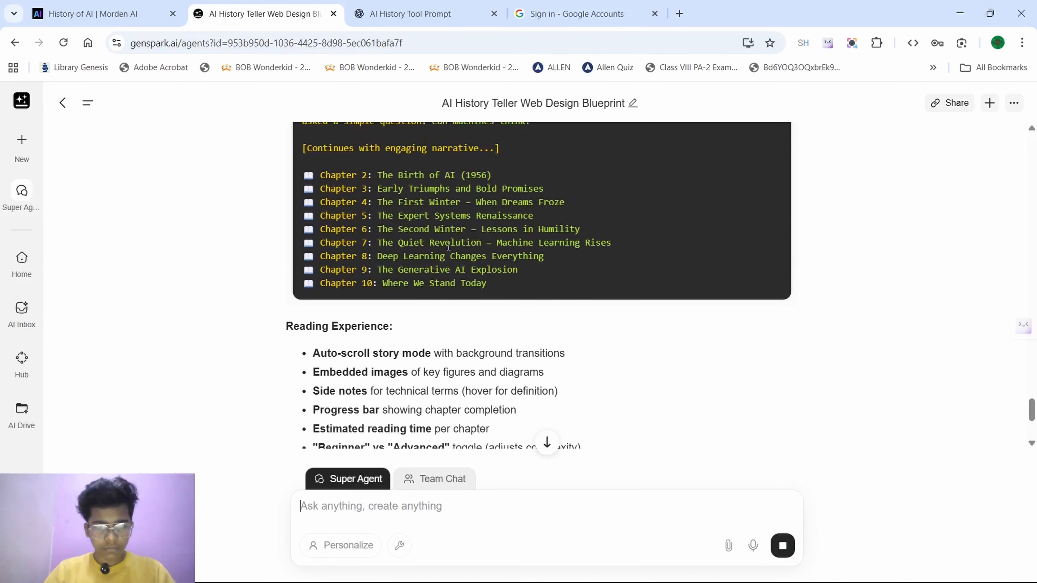
scroll(448, 246, "down", 5)
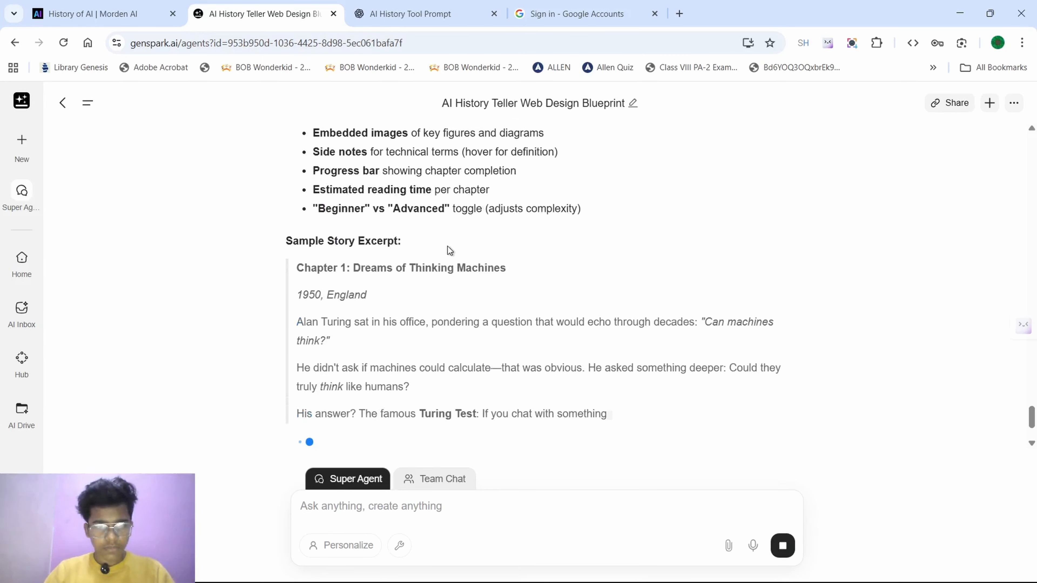
- Review the AI History Teller plan from its introduction through the website structure and feature list
scroll(447, 246, "up", 20)
scroll(448, 245, "up", 5)
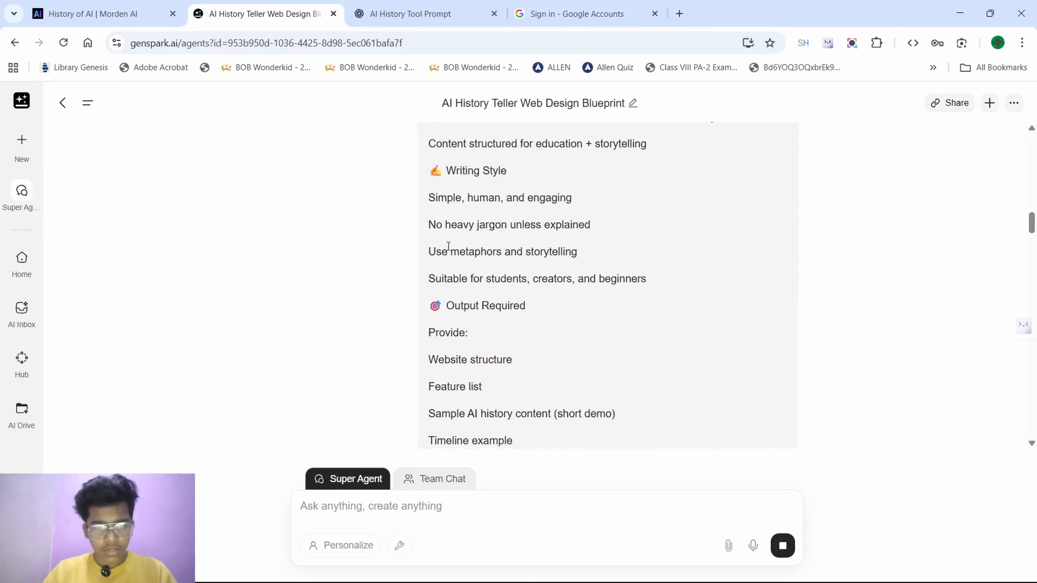
scroll(447, 247, "down", 8)
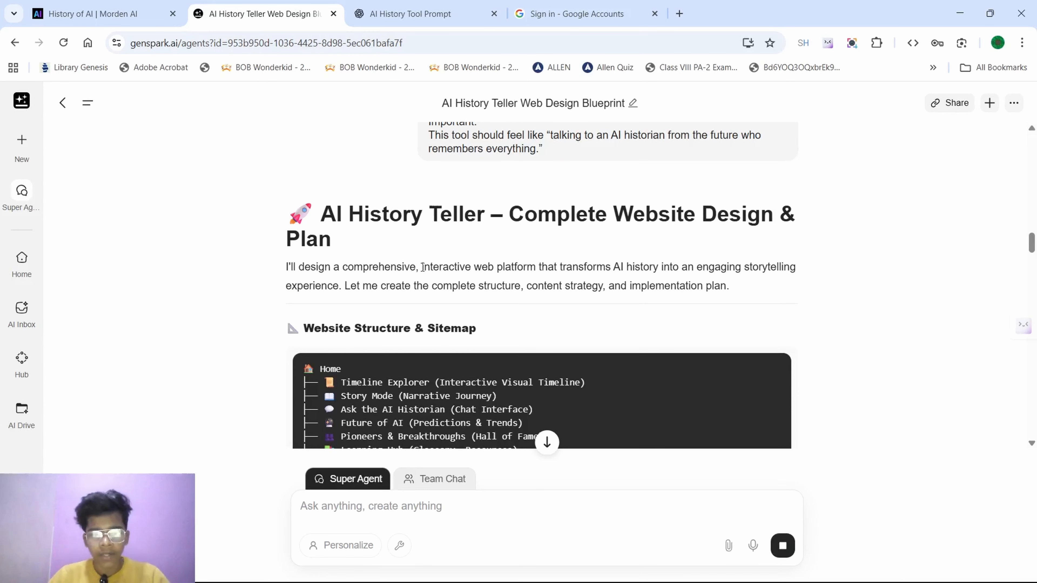
left_click_drag(465, 268, 557, 268)
left_click(635, 274)
scroll(635, 274, "down", 10)
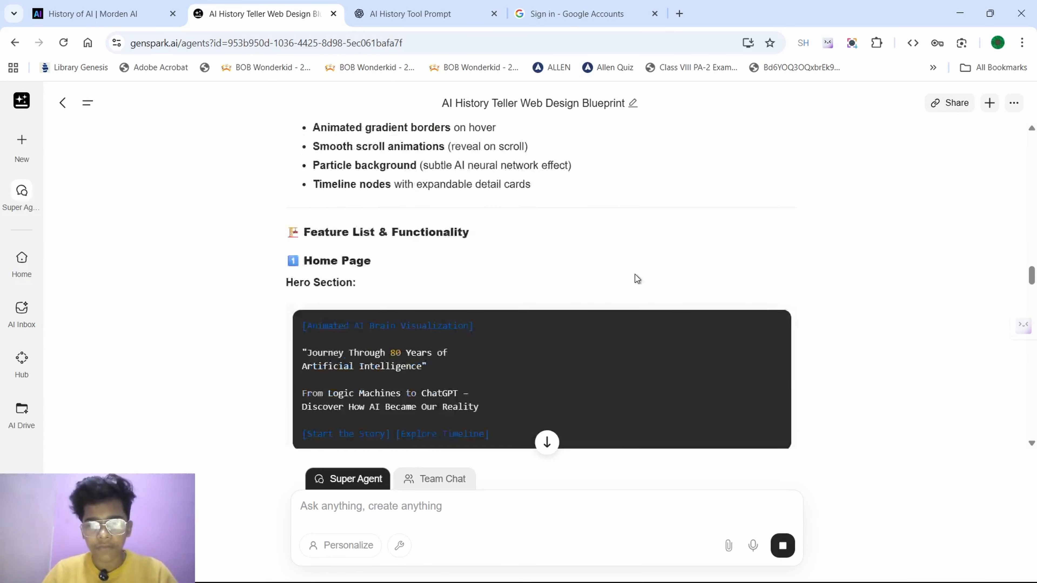
scroll(635, 275, "down", 15)
- Complete the OpenRouter sign-up with the Morden AI contact Google account, agreeing to the Terms of Service and Privacy Policy
left_click(580, 13)
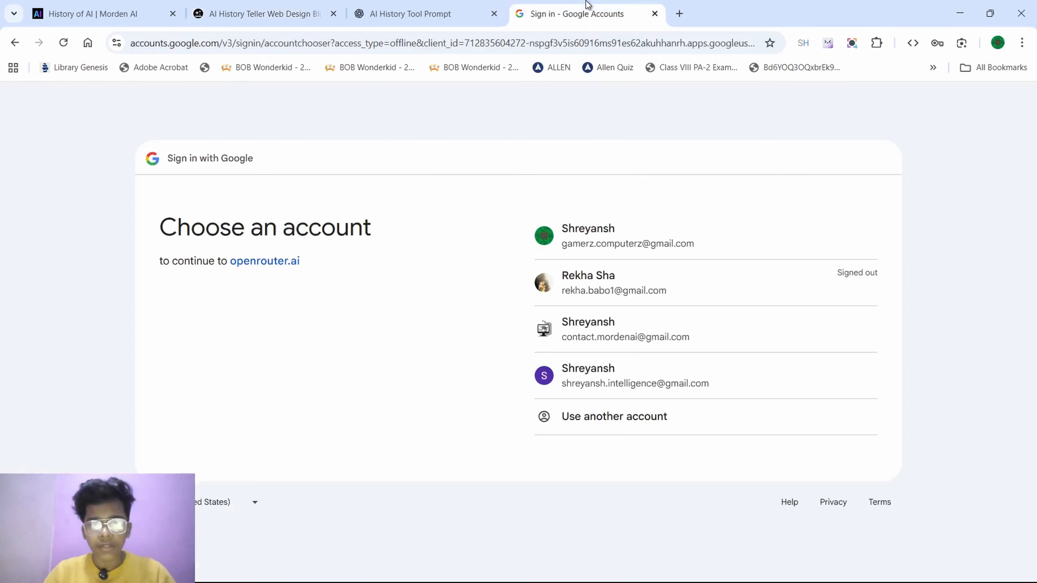
left_click(554, 334)
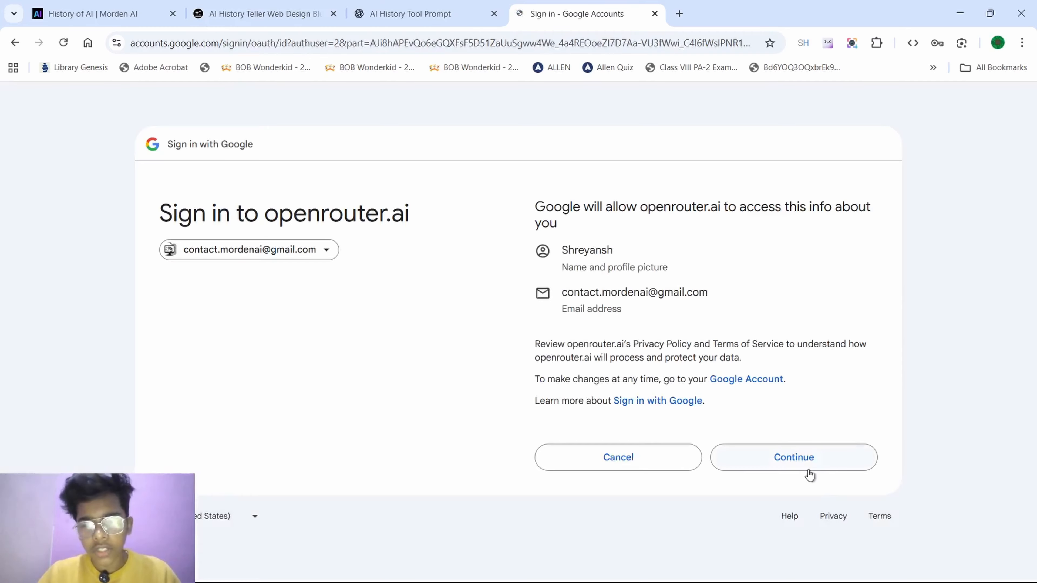
left_click(809, 469)
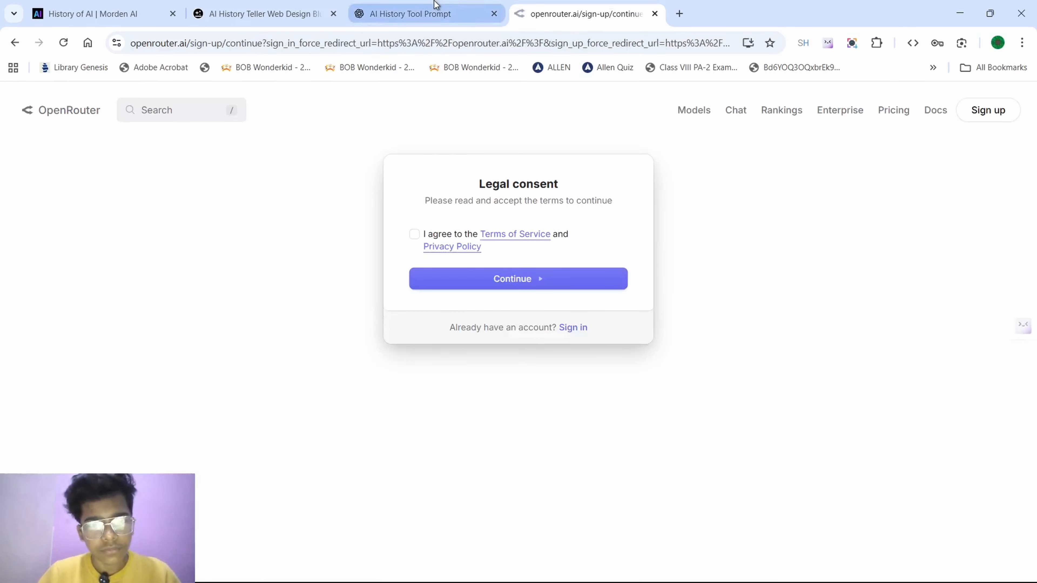
left_click(414, 235)
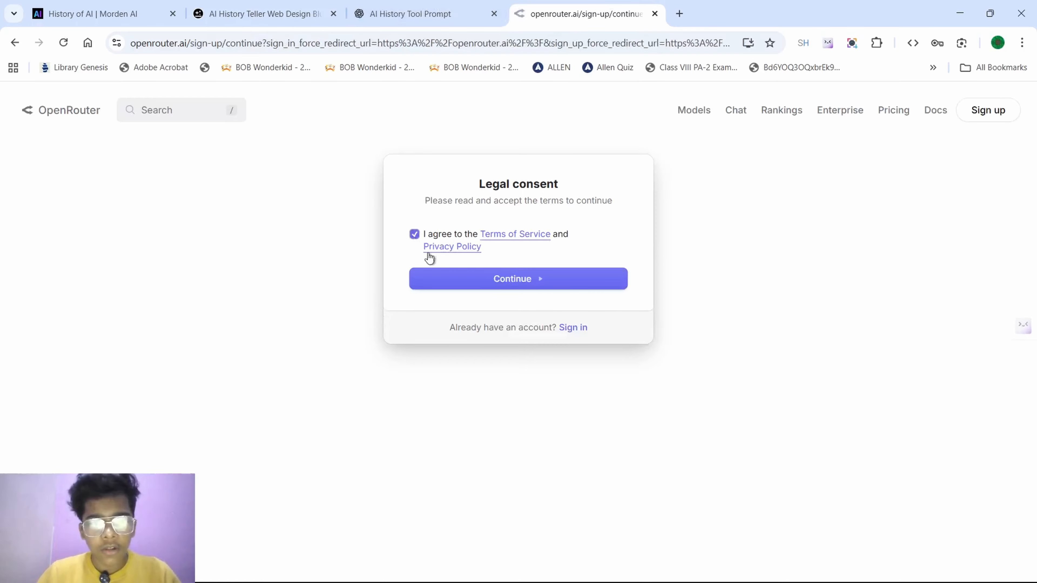
left_click(453, 279)
- Read through the Deep Blue Beats Kasparov deep dive on the Morden AI site and close it
left_click(131, 6)
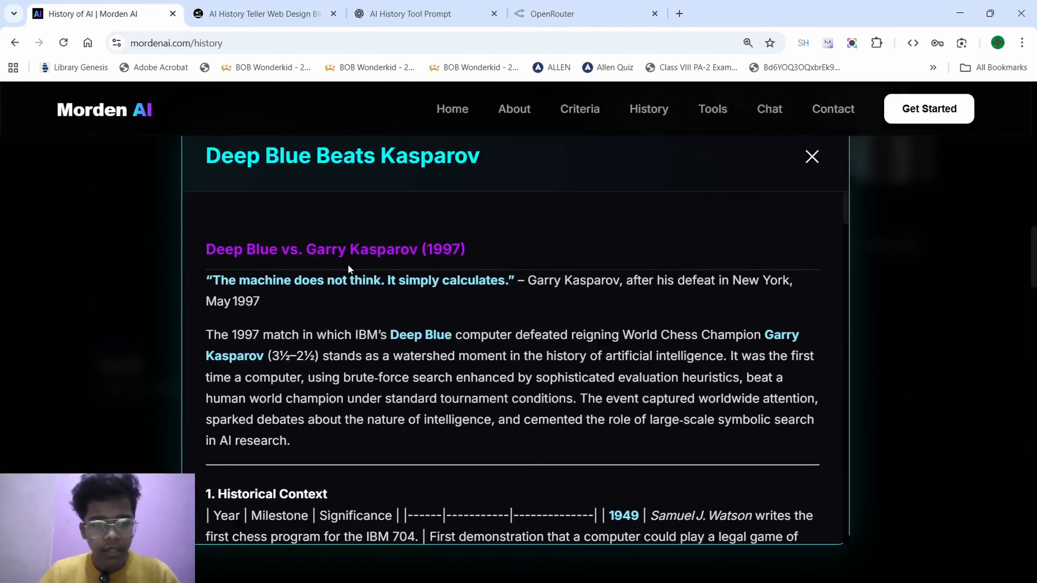
scroll(349, 266, "down", 10)
scroll(349, 265, "up", 1)
left_click(811, 156)
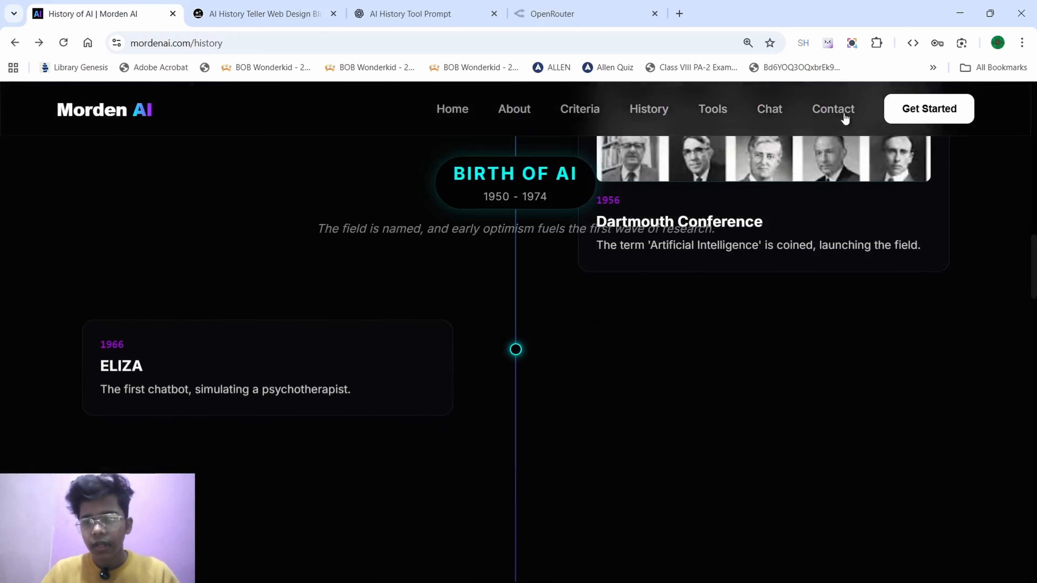
- Go to the contact section of the Morden AI site and examine its message form and footer
left_click(833, 108)
scroll(494, 344, "down", 5)
scroll(493, 344, "up", 10)
scroll(494, 344, "down", 5)
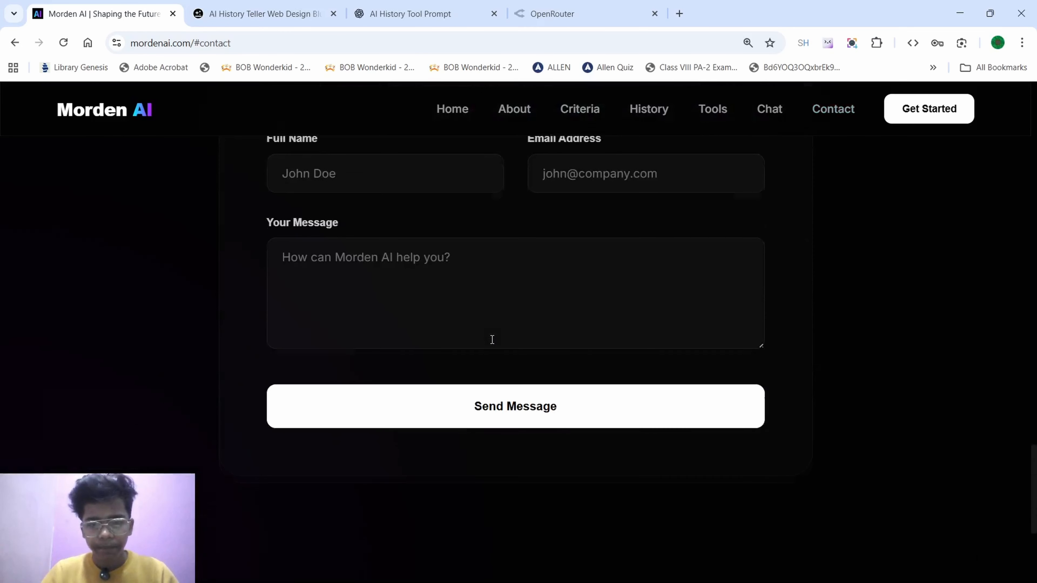
scroll(494, 344, "up", 1)
scroll(493, 344, "down", 4)
scroll(493, 345, "down", 2)
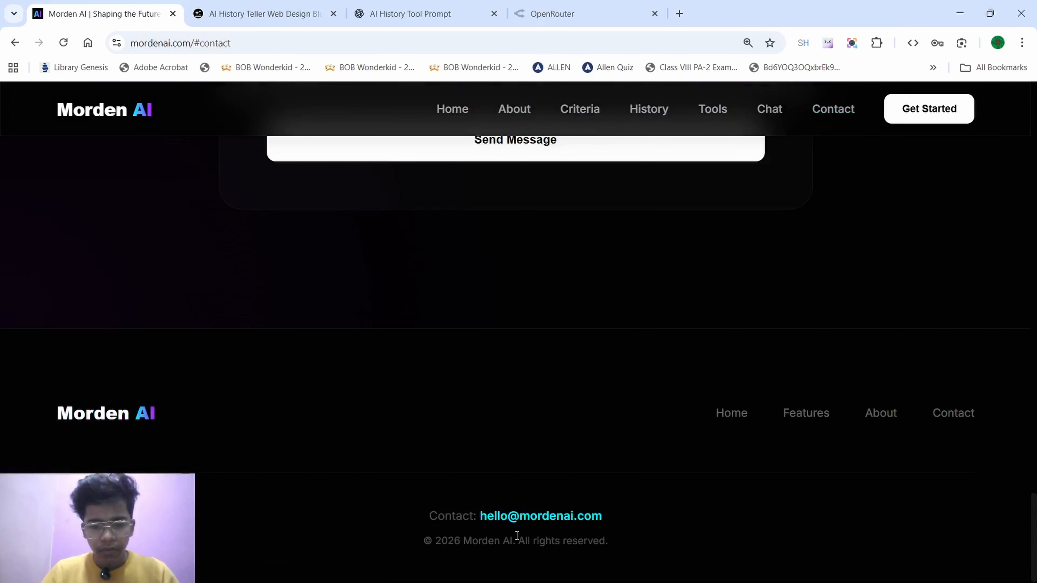
- Switch to Genspark and draft the reply "yes , also use open roter api --" followed by the OpenRouter API key and a line break
left_click(262, 14)
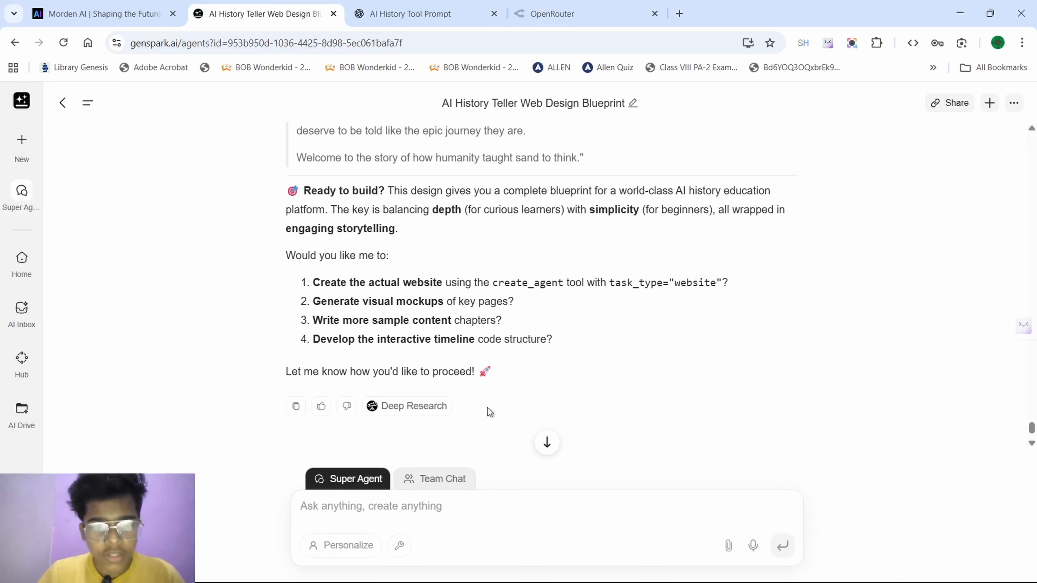
scroll(512, 386, "down", 2)
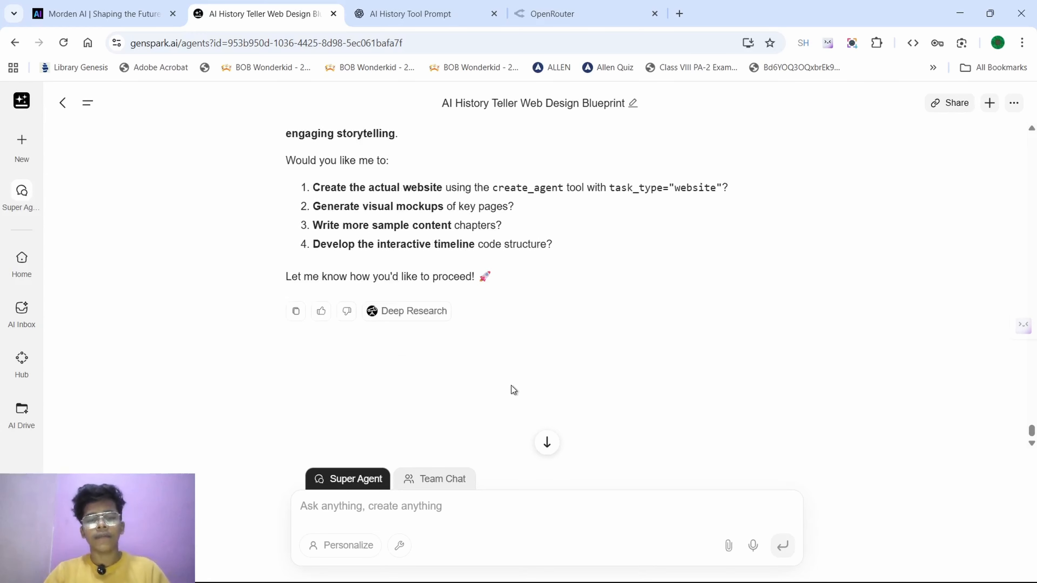
left_click(467, 497)
type("yes ,")
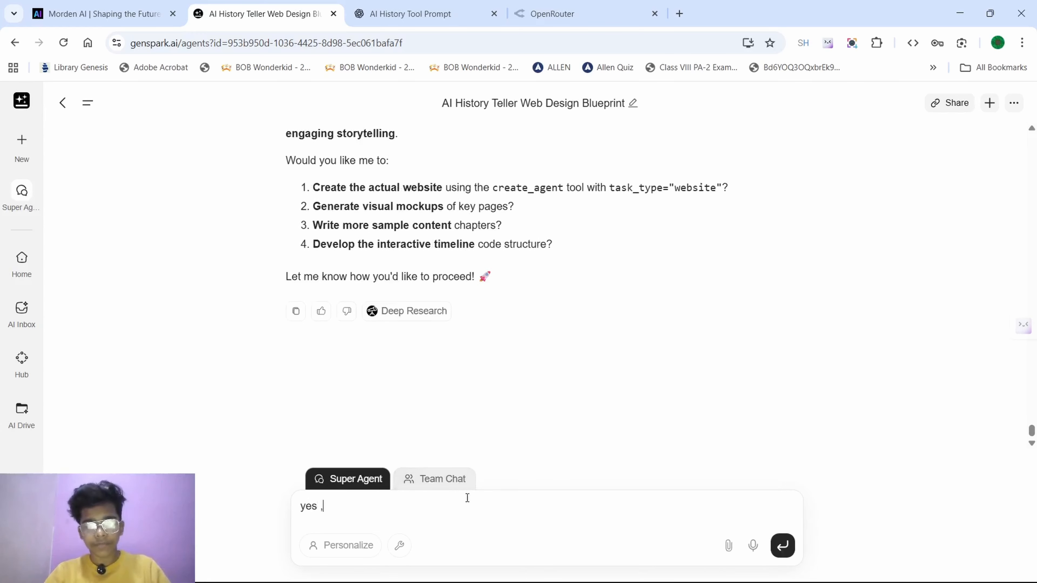
type(" also ")
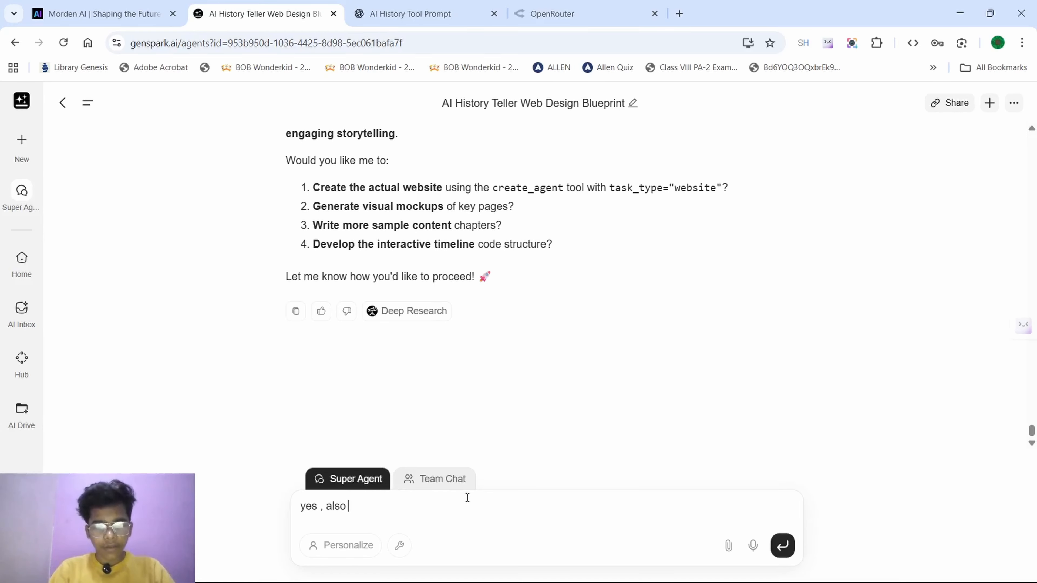
type("use op")
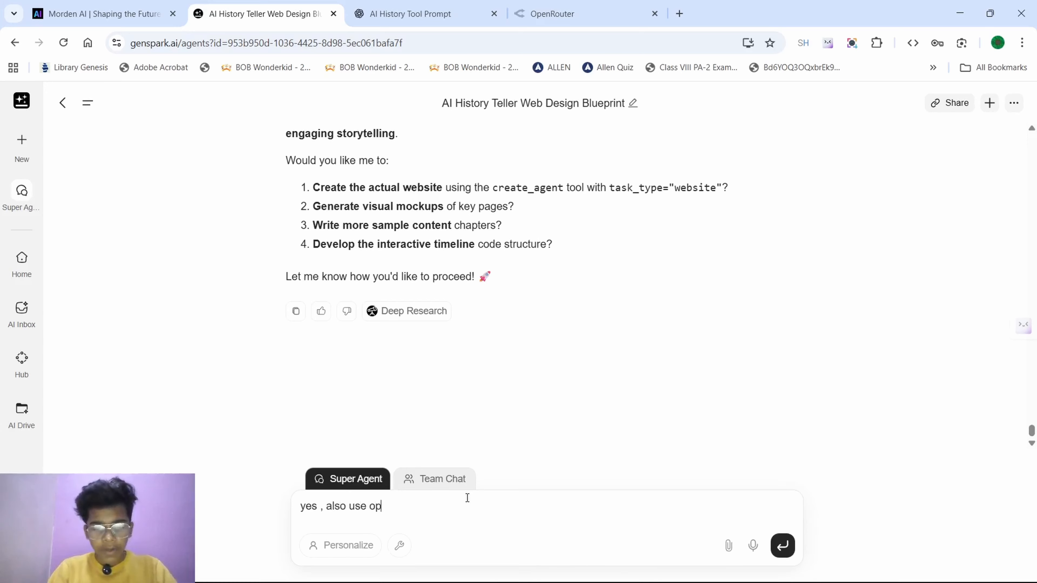
type("en rot")
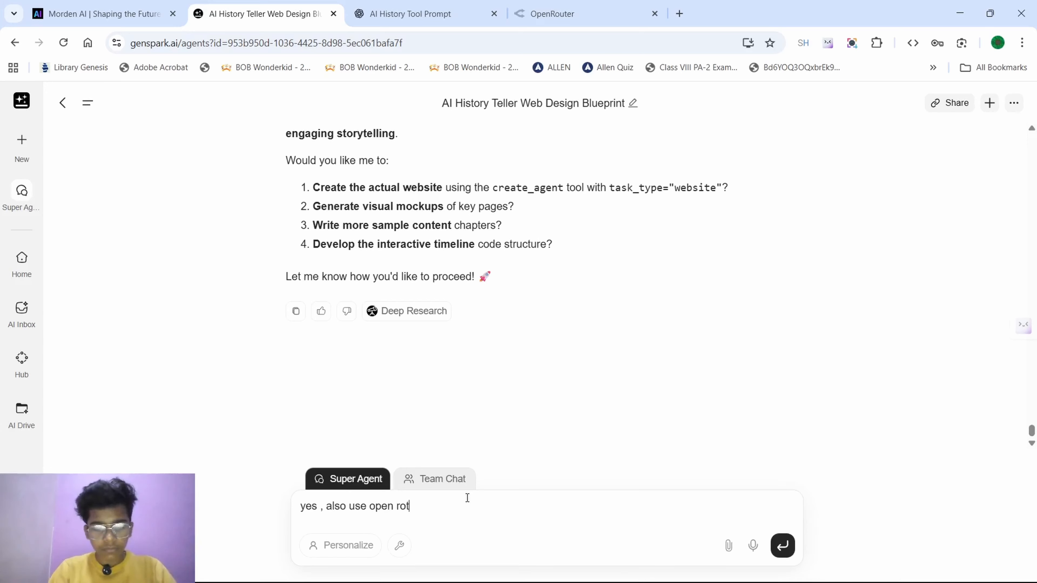
type("er api --")
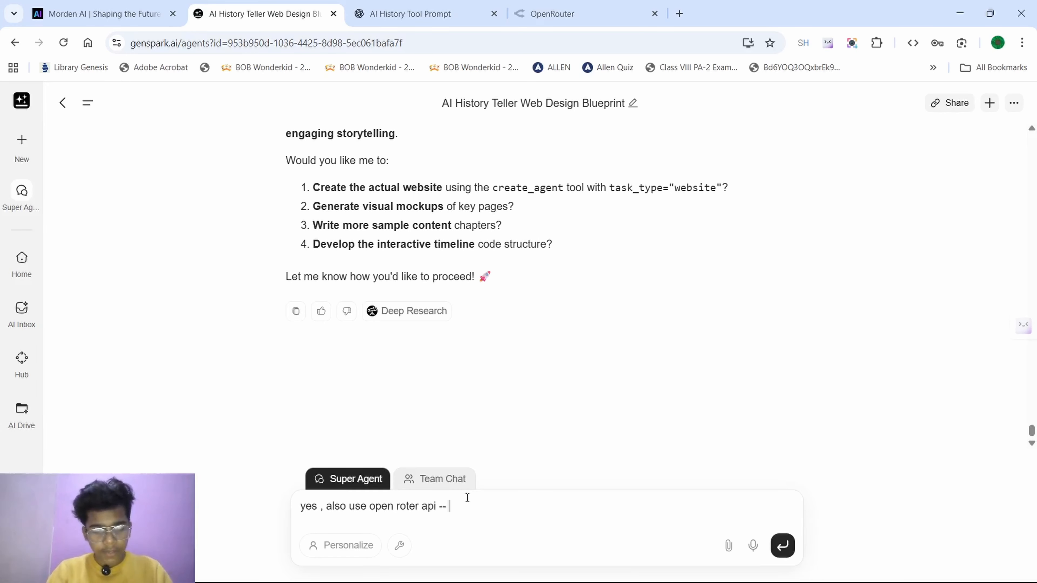
key("ctrl+v")
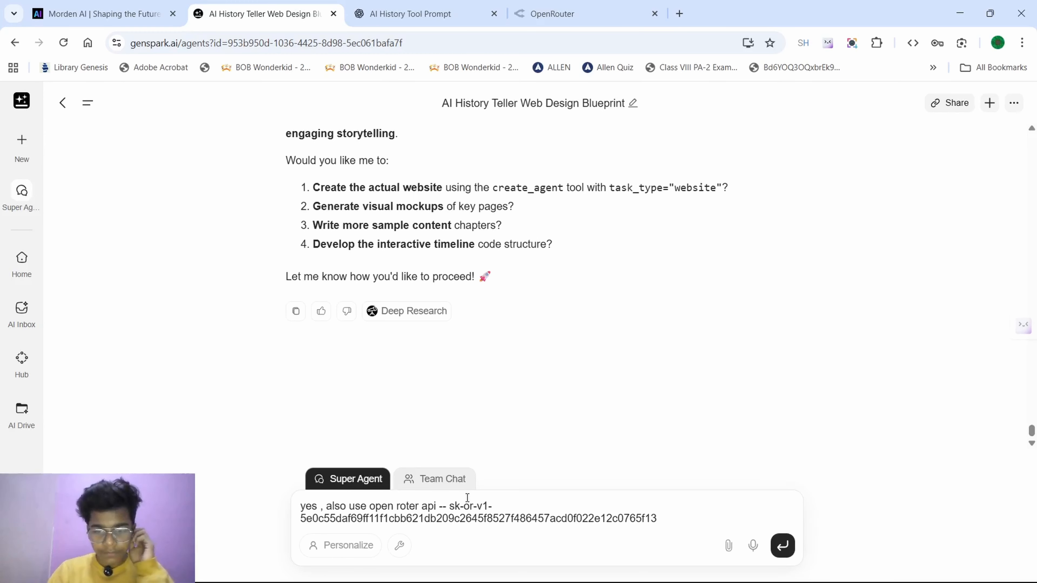
key("shift+Return")
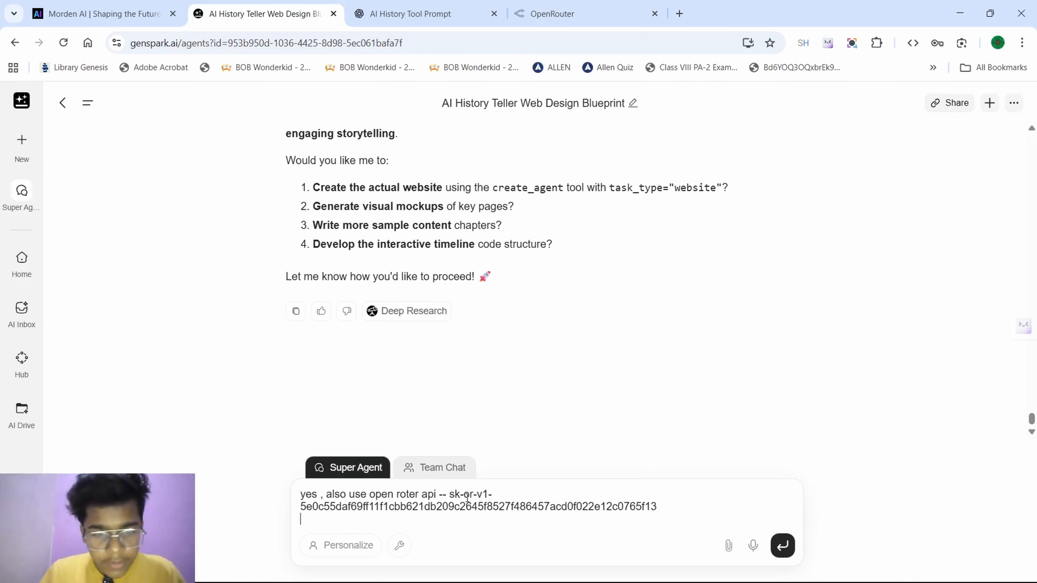
- Switch to OpenRouter and filter its models to text input, text output and free prompt pricing
left_click(531, 10)
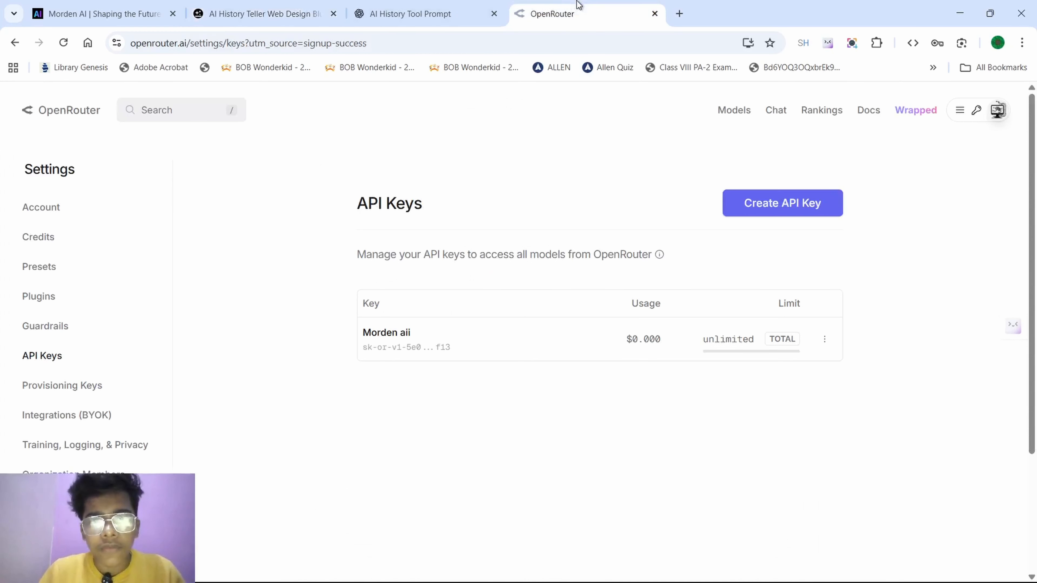
left_click(61, 111)
left_click(506, 303)
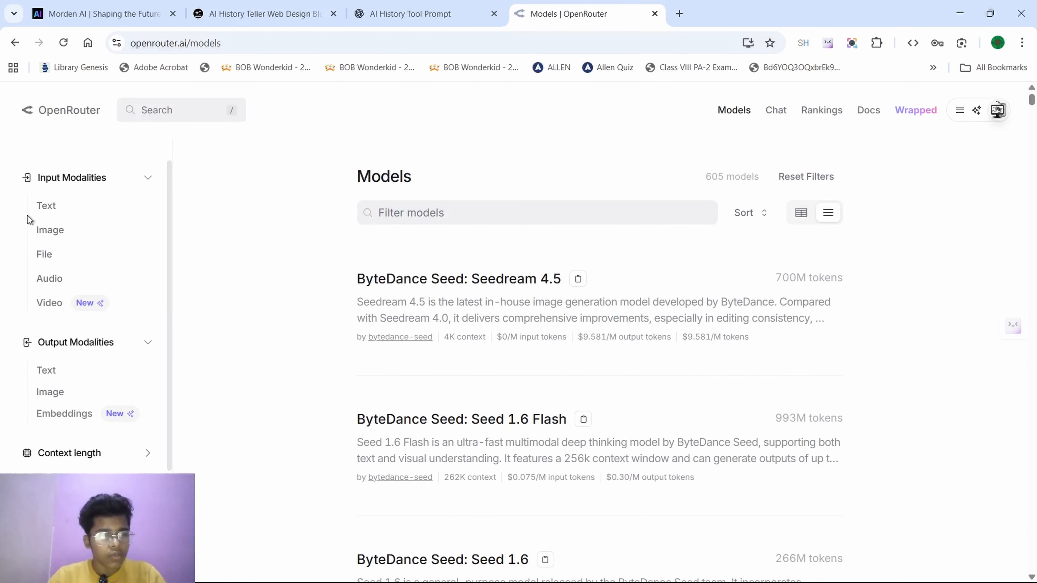
left_click(40, 214)
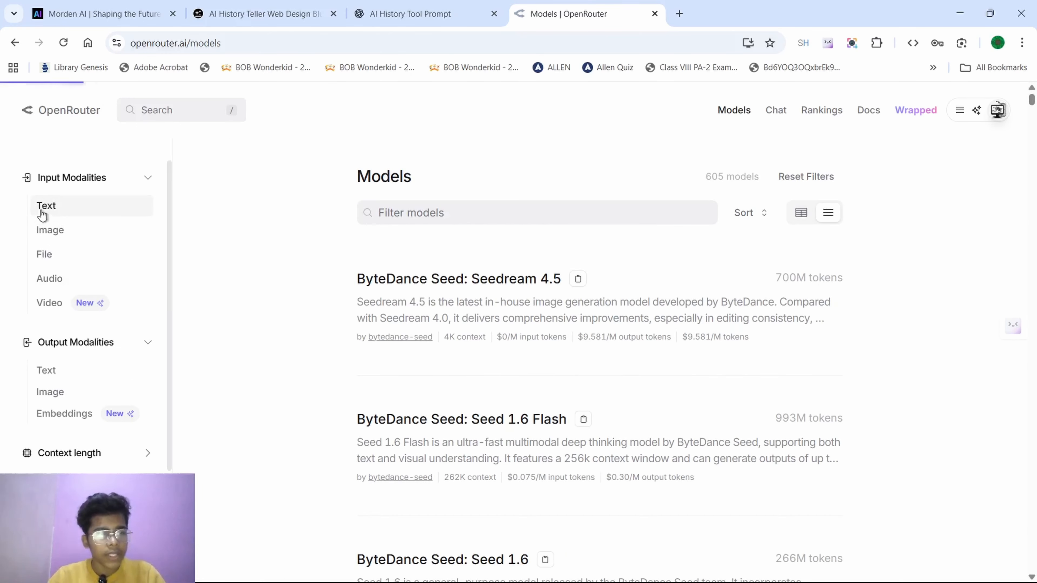
left_click(72, 372)
scroll(68, 314, "down", 3)
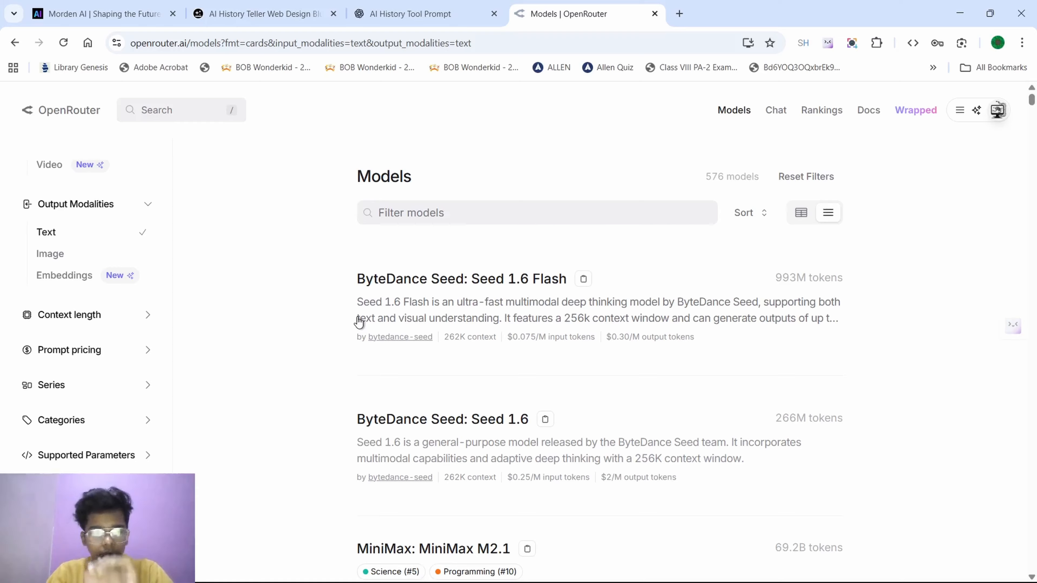
left_click(141, 358)
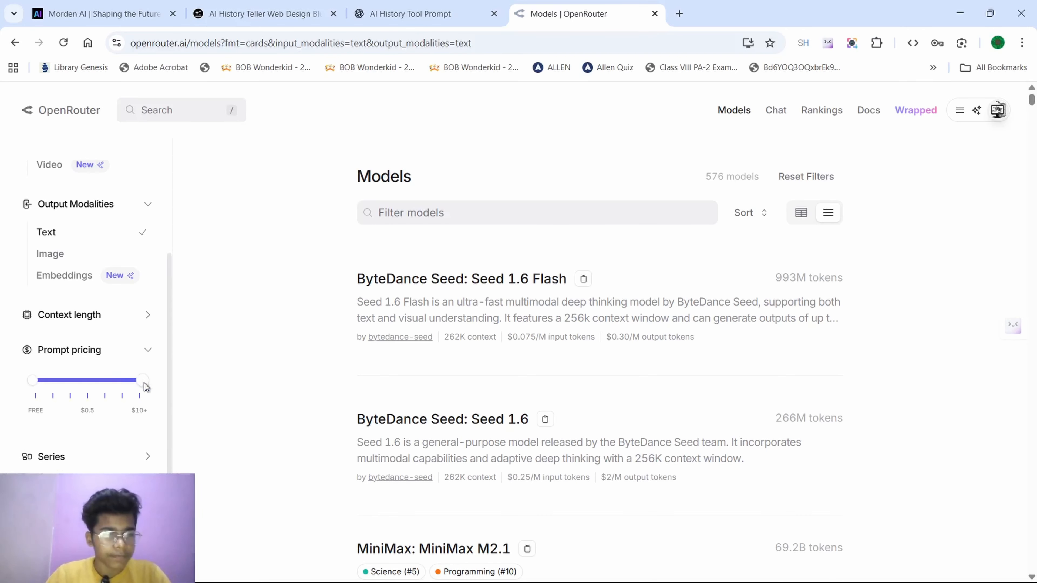
left_click_drag(142, 380, 18, 380)
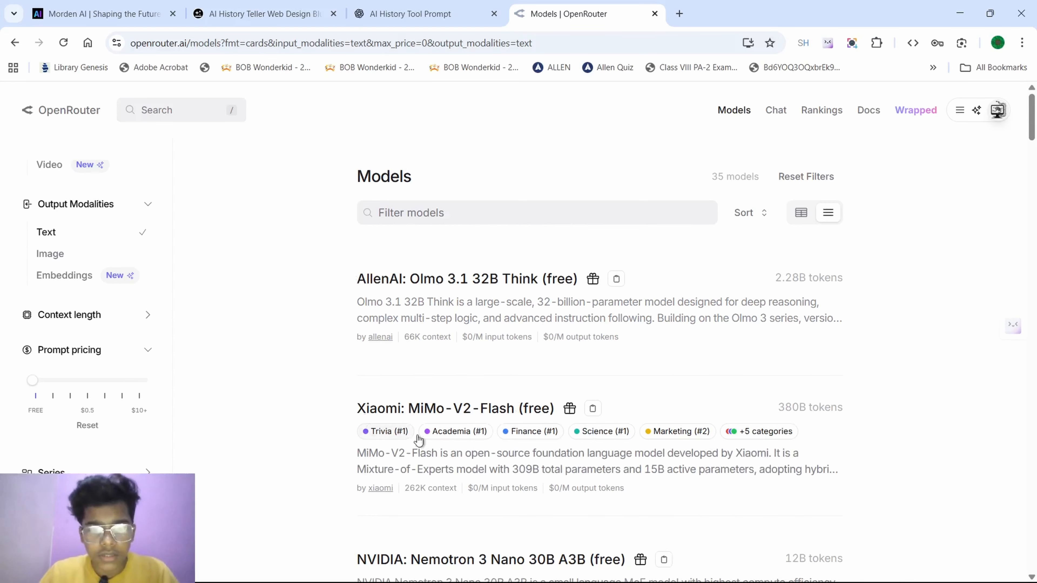
- Open the Xiaomi: MiMo-V2-Flash (free) model from the filtered list and copy its model ID
scroll(460, 338, "down", 3)
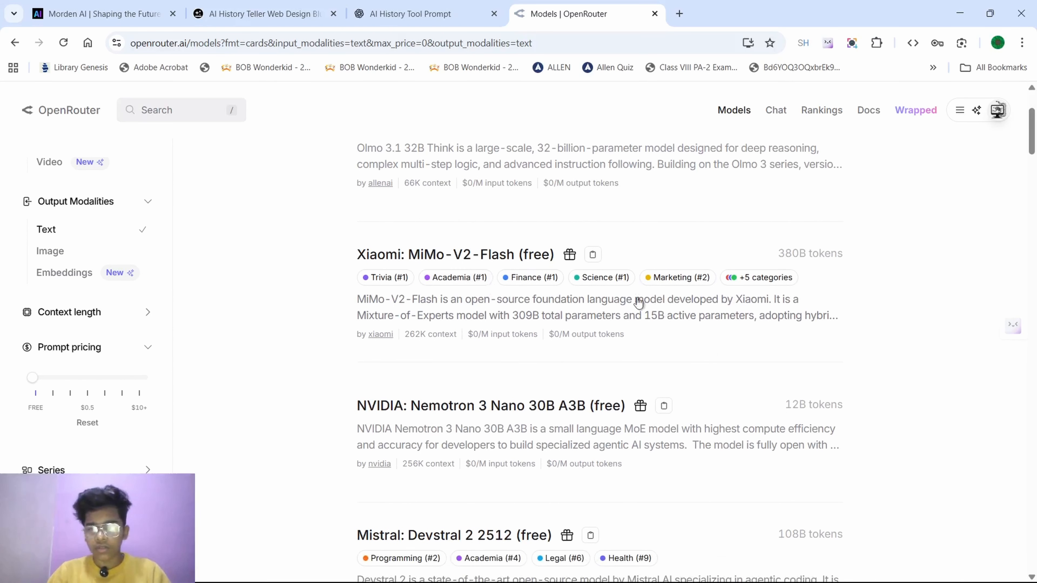
scroll(654, 308, "up", 3)
scroll(776, 421, "down", 1)
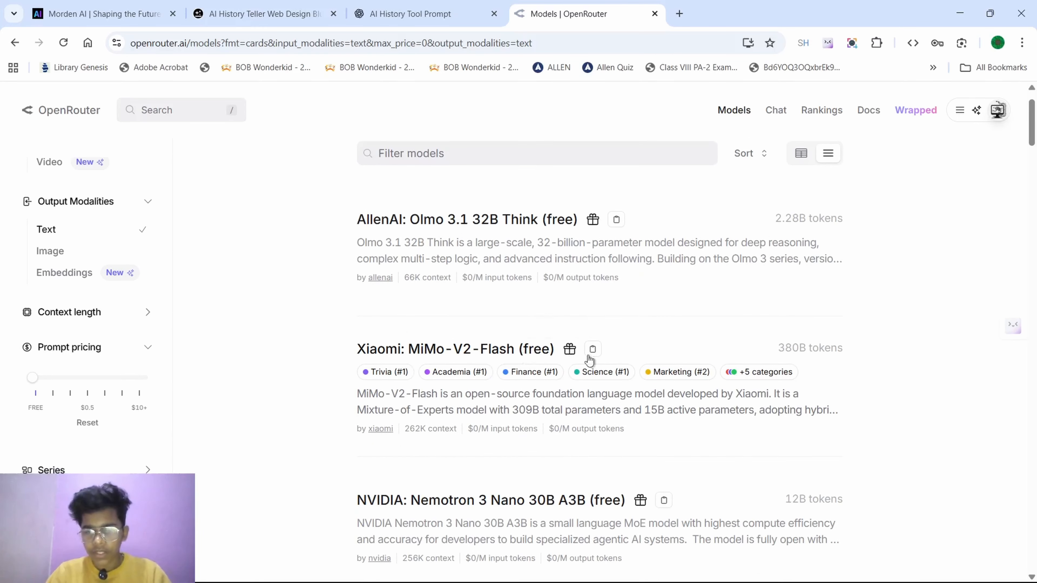
scroll(589, 361, "down", 2)
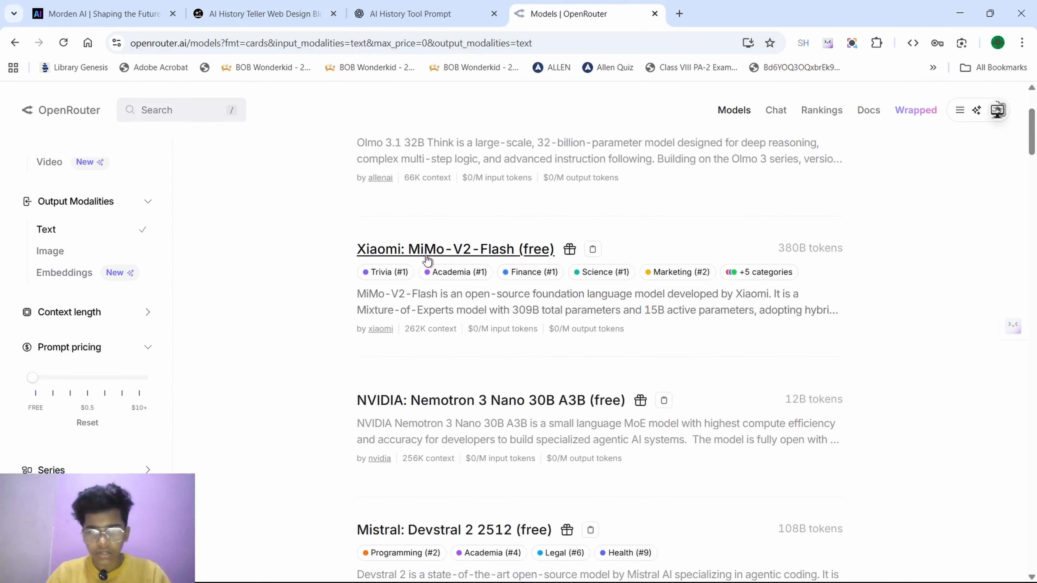
left_click(427, 260)
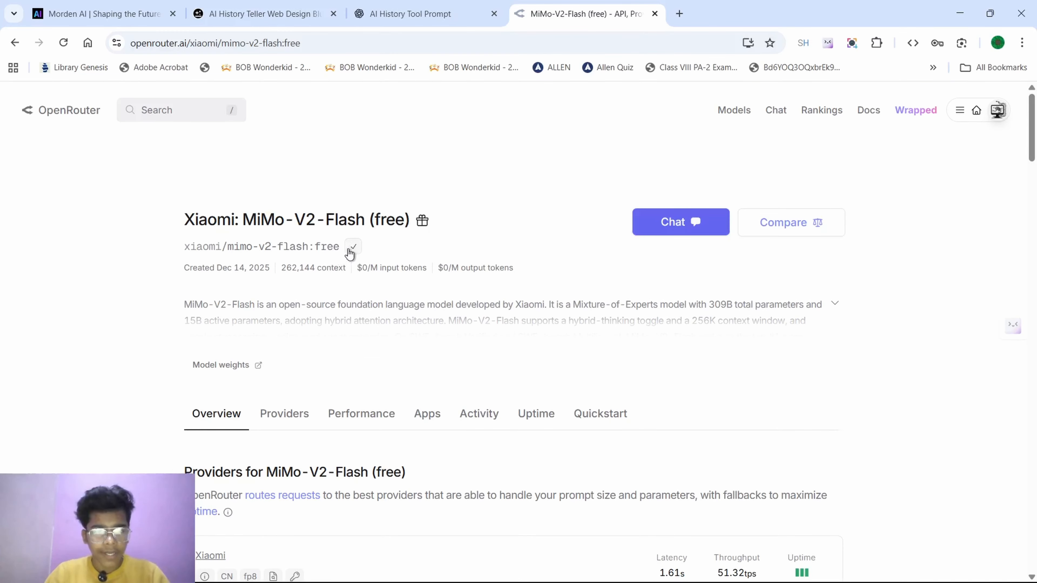
- Switch back to Genspark, add the model ID xiaomi/mimo-v2-flash:free to the drafted reply and send it
left_click(456, 5)
left_click(295, 7)
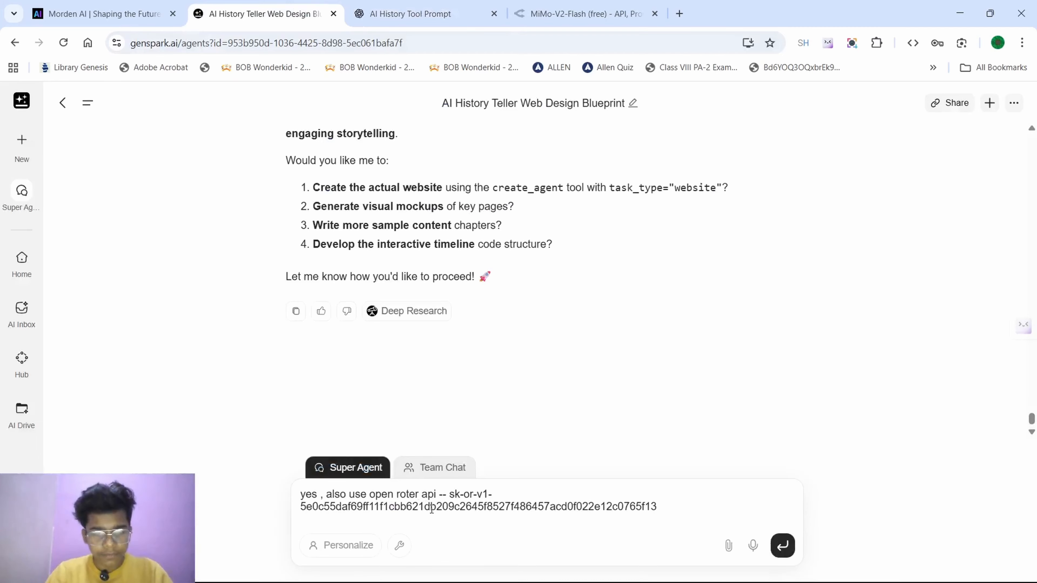
type("xiaomi/mimo-v2-flash:free")
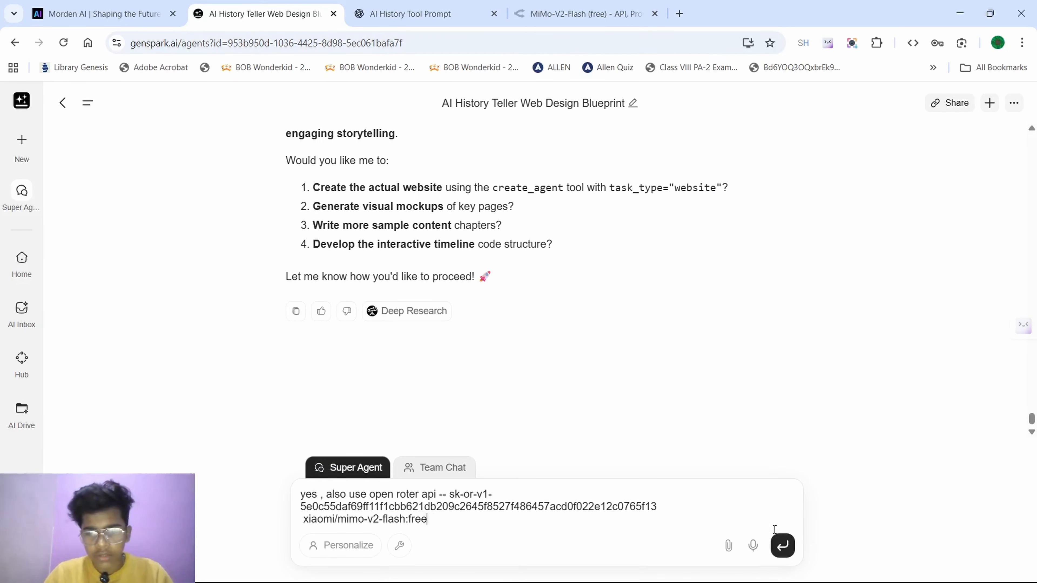
left_click(782, 545)
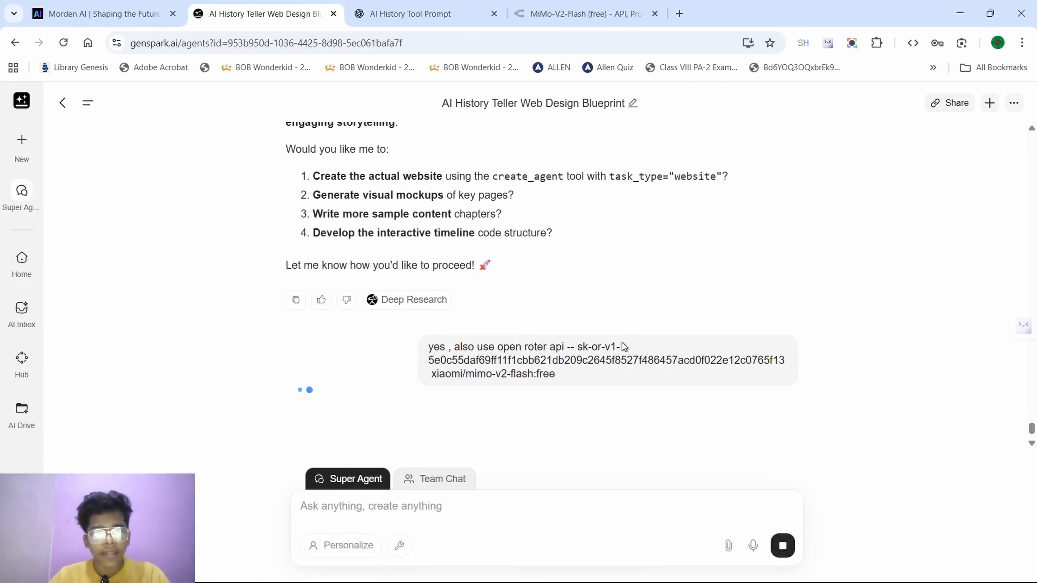
- Glance over the ChatGPT prompt conversation and close the ChatGPT and OpenRouter pages
left_click(419, 13)
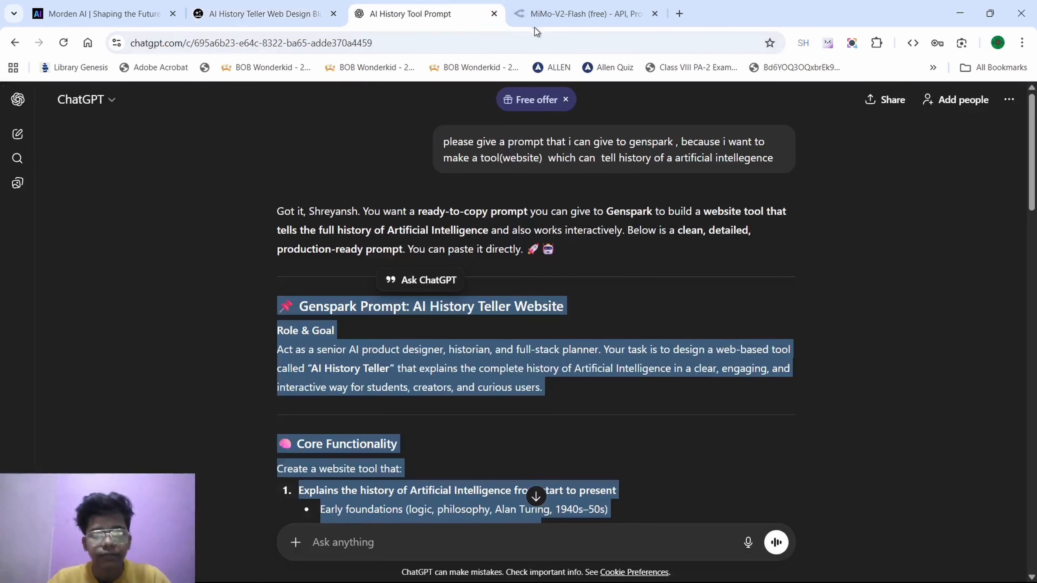
scroll(416, 323, "down", 10)
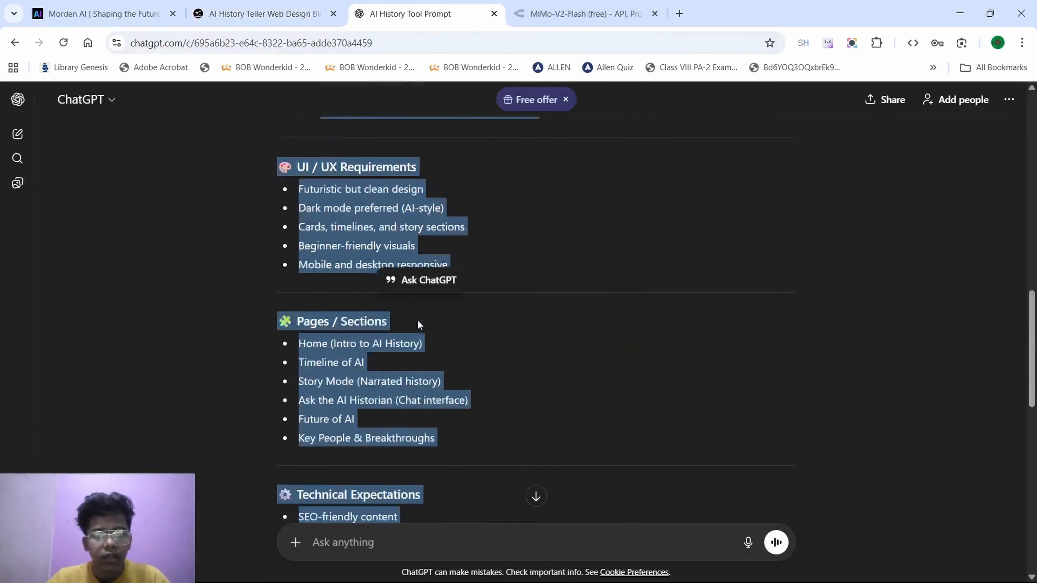
left_click(494, 13)
left_click(494, 14)
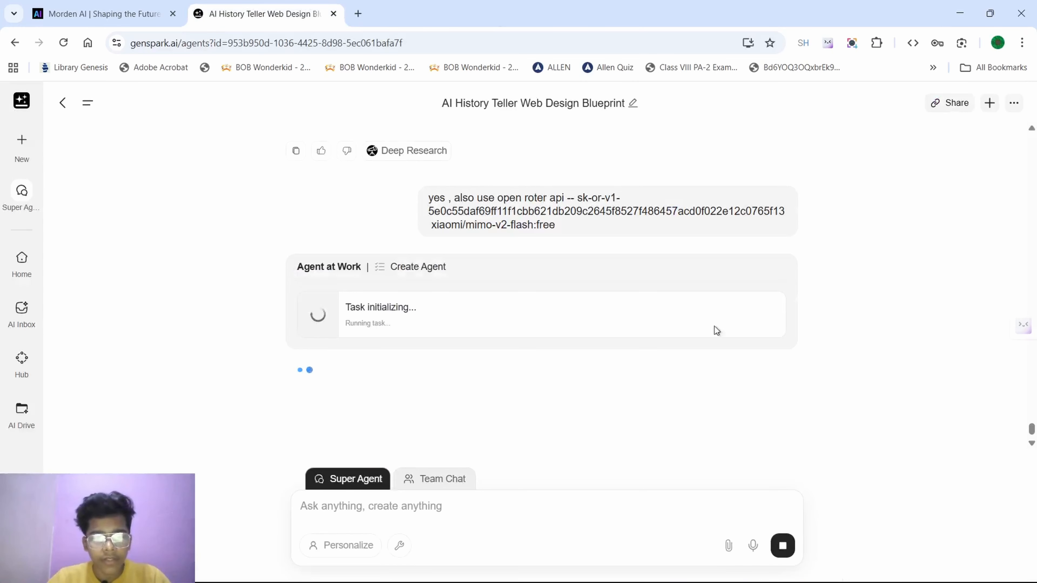
scroll(717, 331, "down", 1)
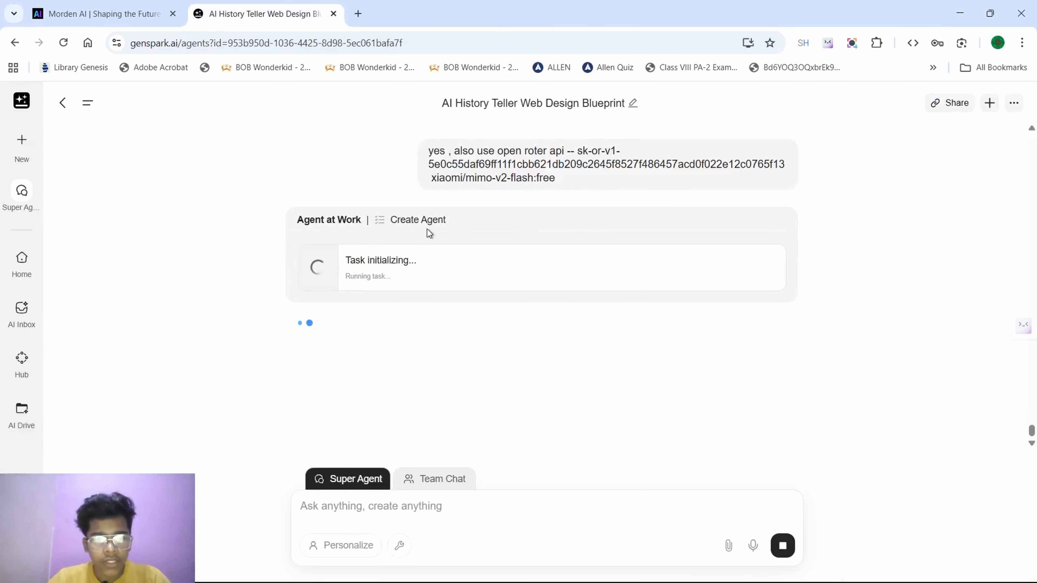
left_click_drag(379, 218, 455, 214)
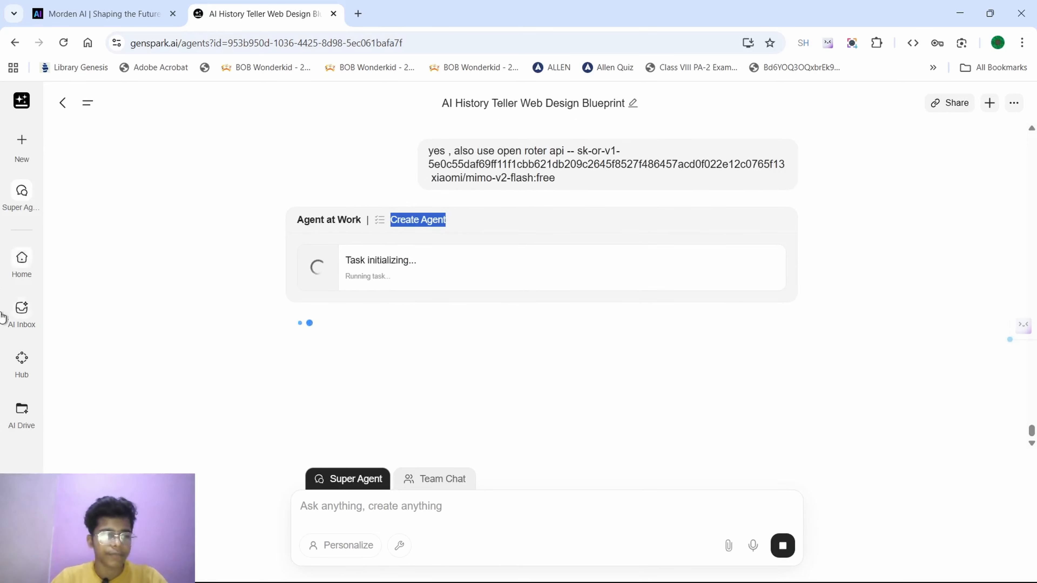
left_click(25, 102)
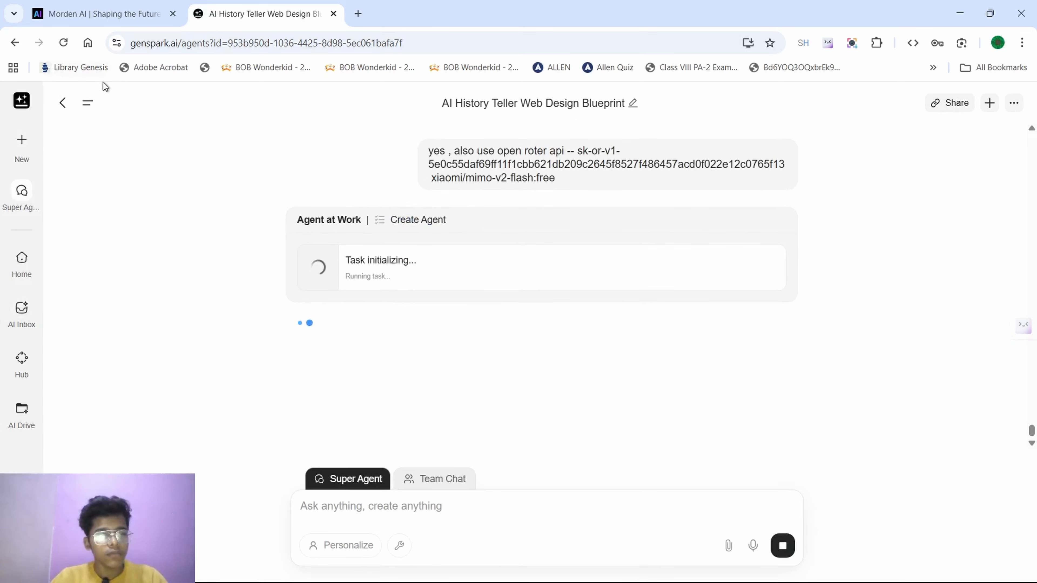
- Switch to the Morden AI site and look through its home page from the hero section to the footer
left_click(102, 13)
scroll(365, 246, "up", 5)
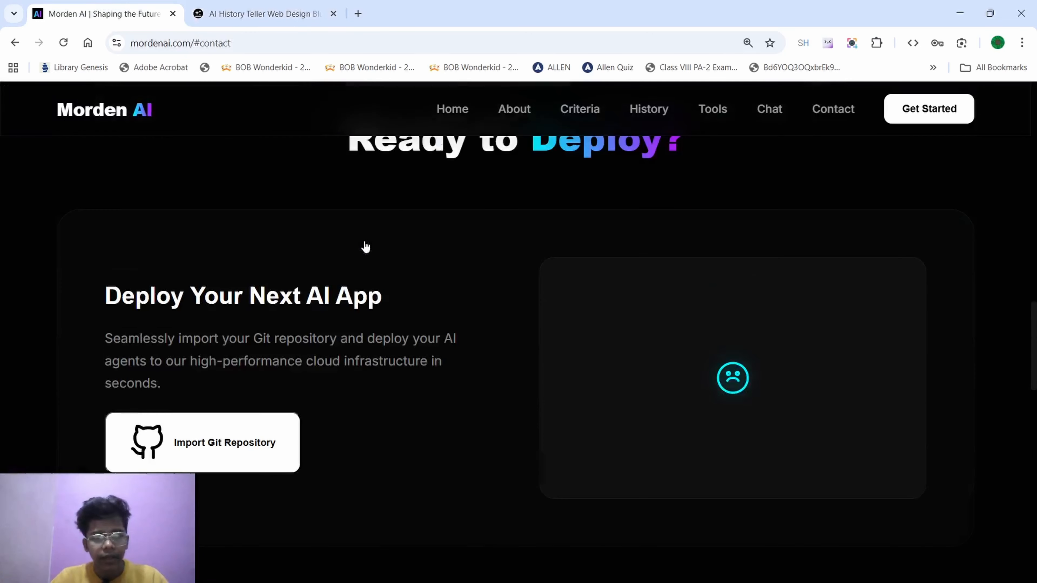
left_click(453, 109)
scroll(448, 324, "down", 15)
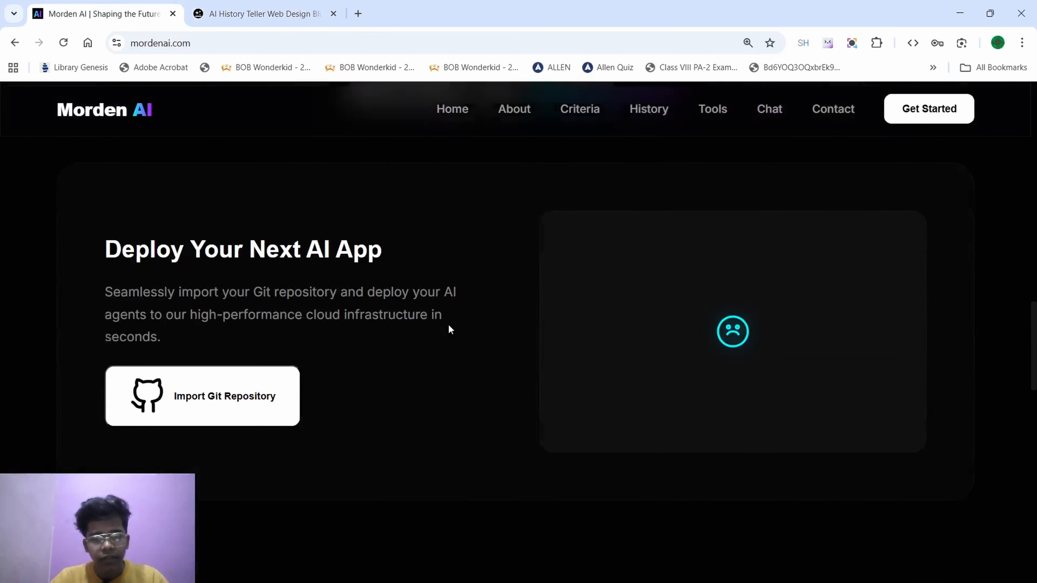
scroll(449, 327, "down", 5)
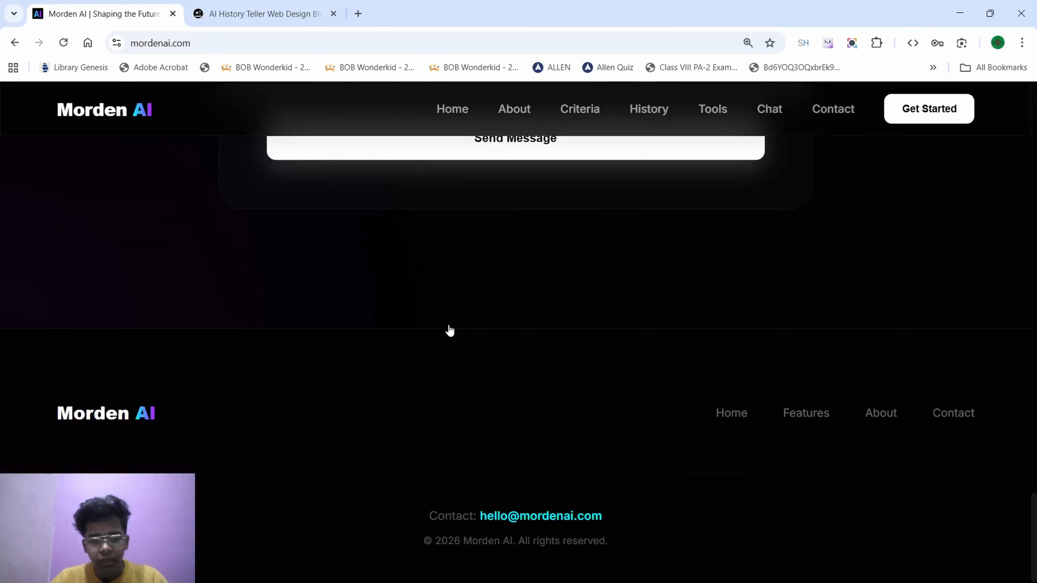
scroll(701, 375, "up", 20)
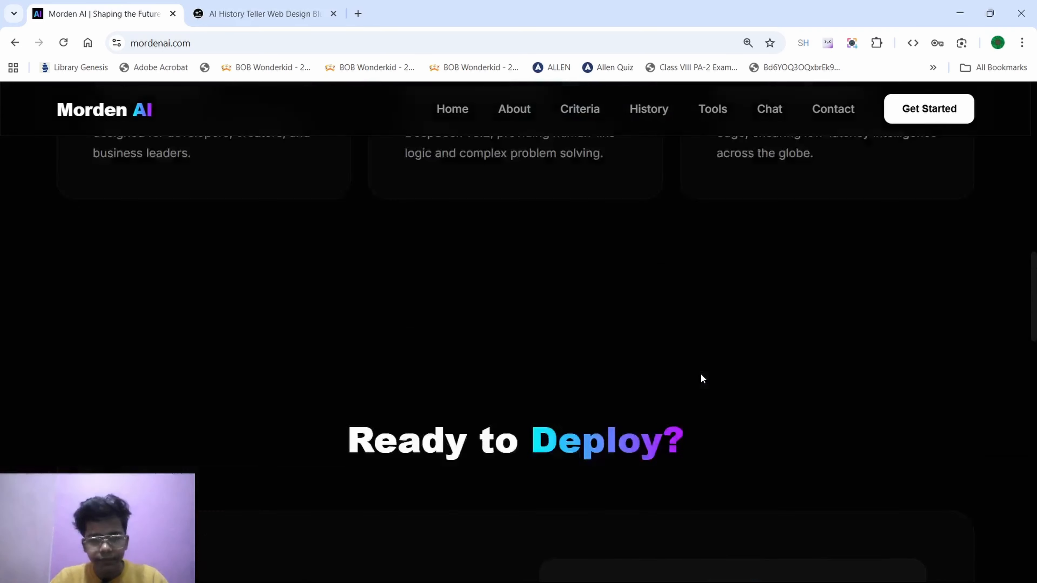
scroll(700, 373, "up", 4)
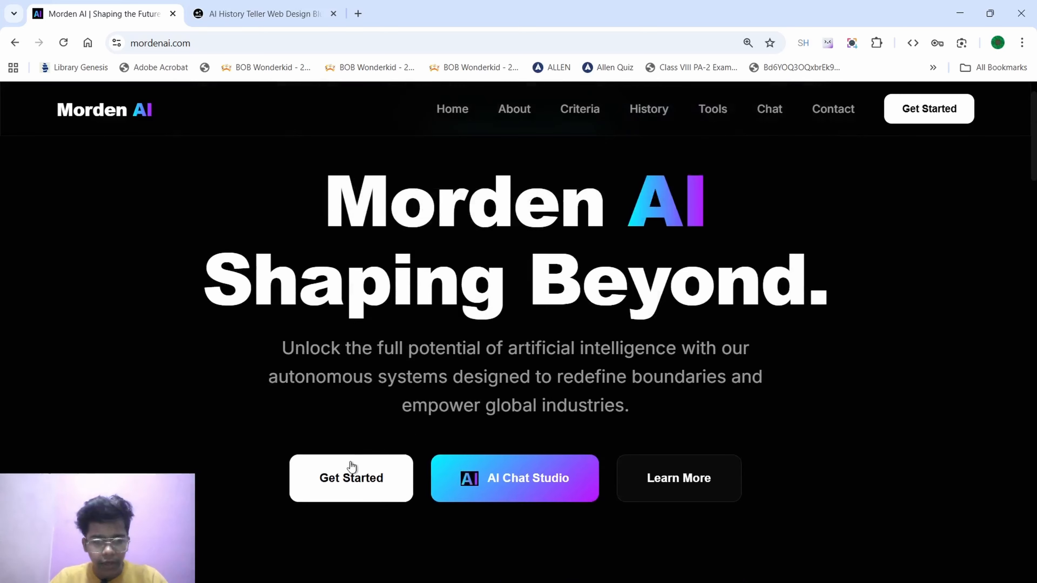
- Open Morden Learn from Morden AI's Tools page, look through its home page and return to the tools list
left_click(720, 111)
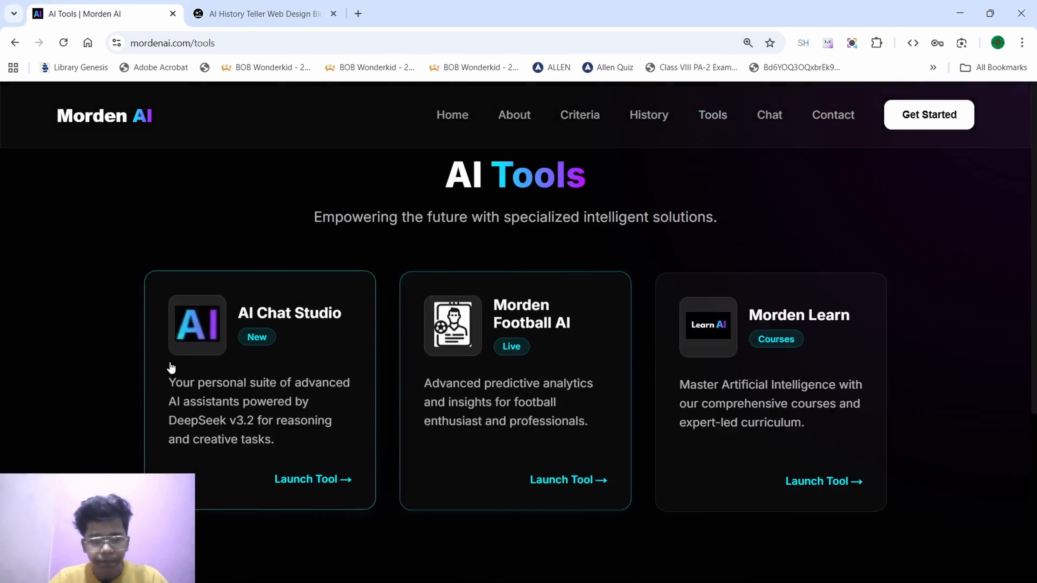
left_click(807, 442)
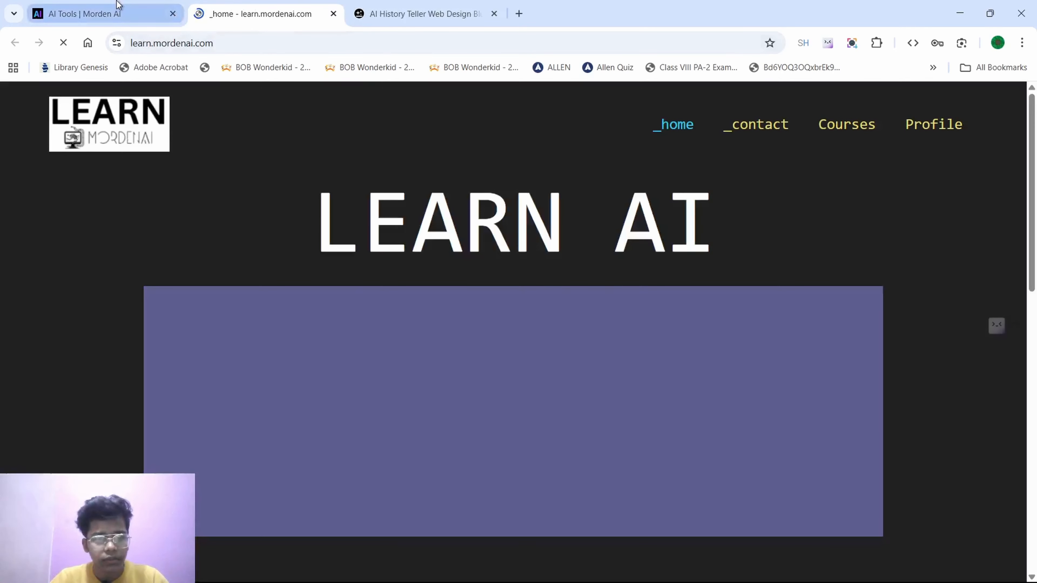
scroll(297, 239, "down", 3)
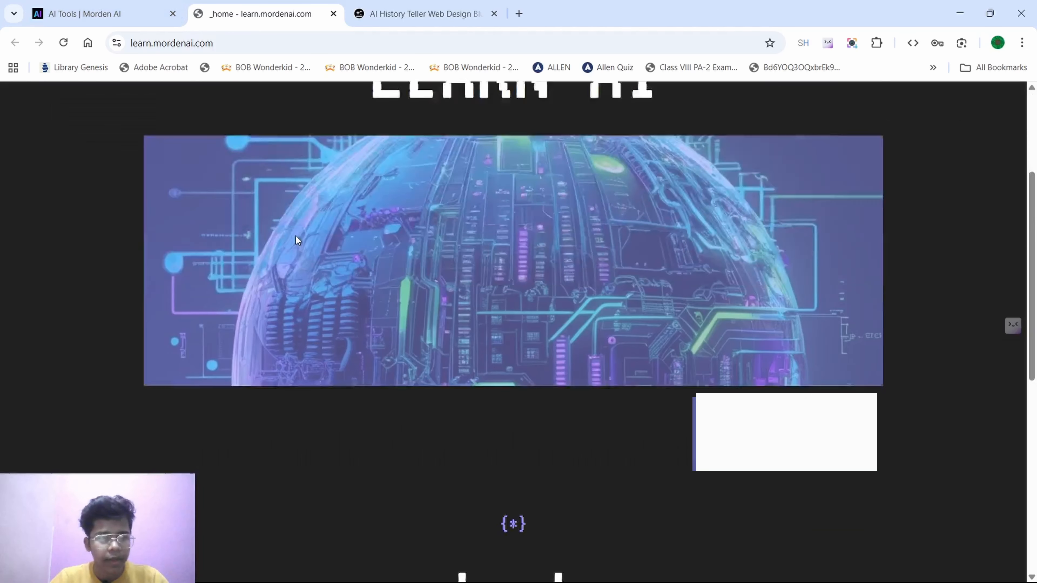
scroll(295, 236, "down", 10)
left_click(85, 14)
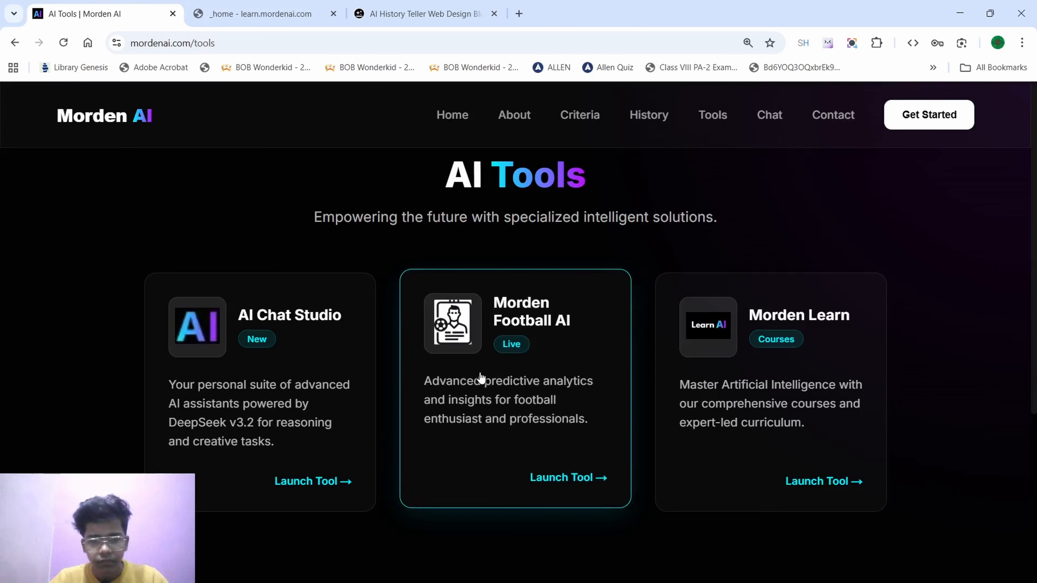
- Open Morden Football AI, look through the Lineup Builder page, and close both the football and Learn pages
left_click(473, 403)
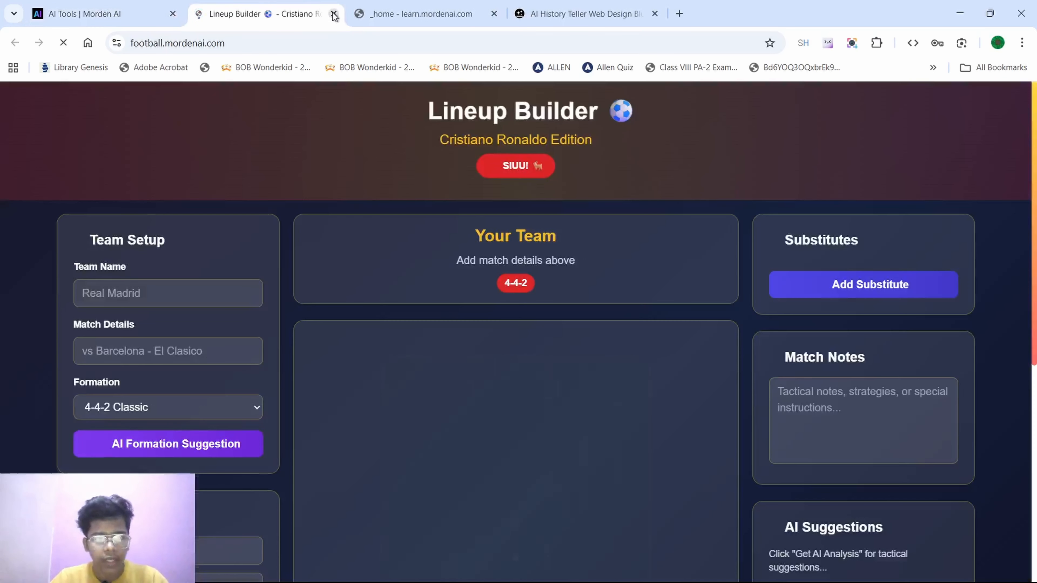
scroll(345, 230, "down", 8)
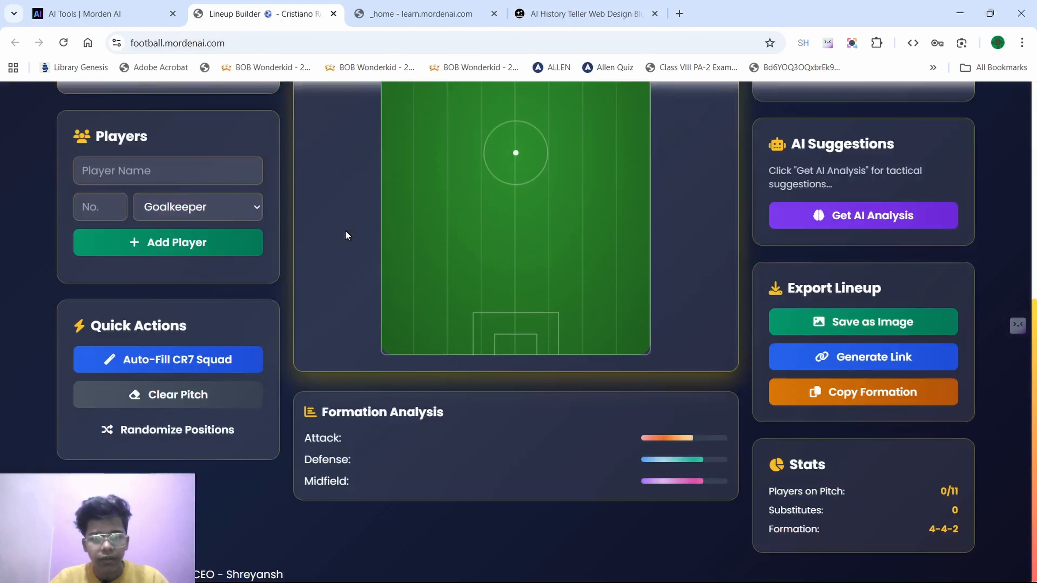
scroll(345, 230, "up", 8)
key("ctrl+w")
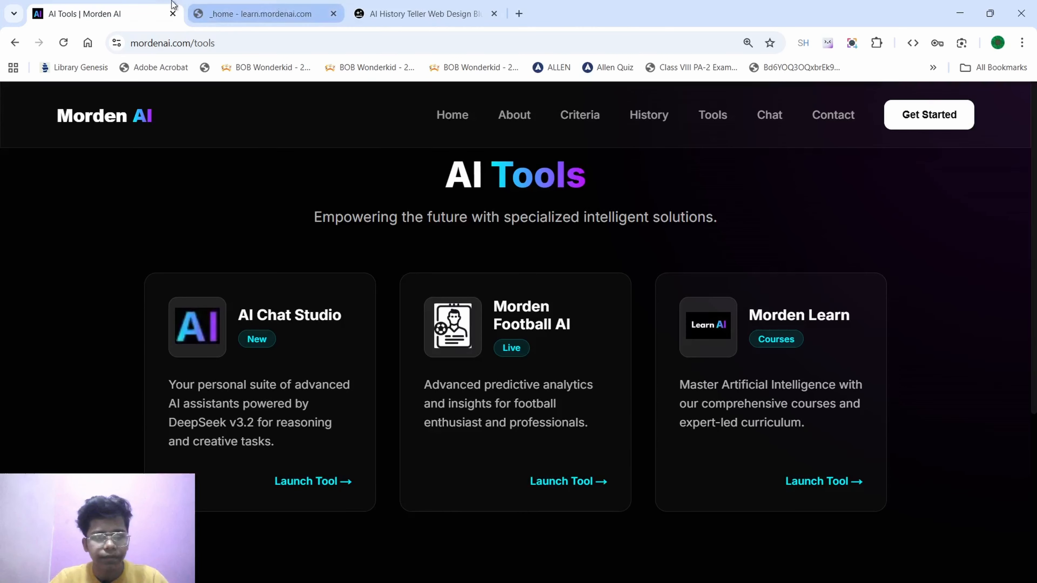
left_click(333, 14)
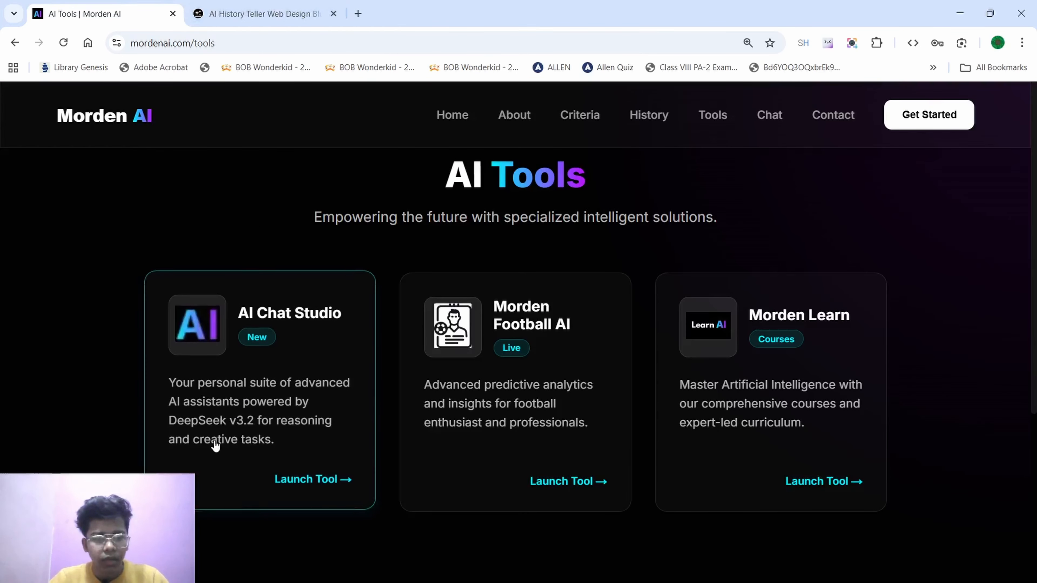
- Open AI Chat Studio and view the Creative Writer, Code Expert, Data Analyst and Morden AI agents
left_click(284, 416)
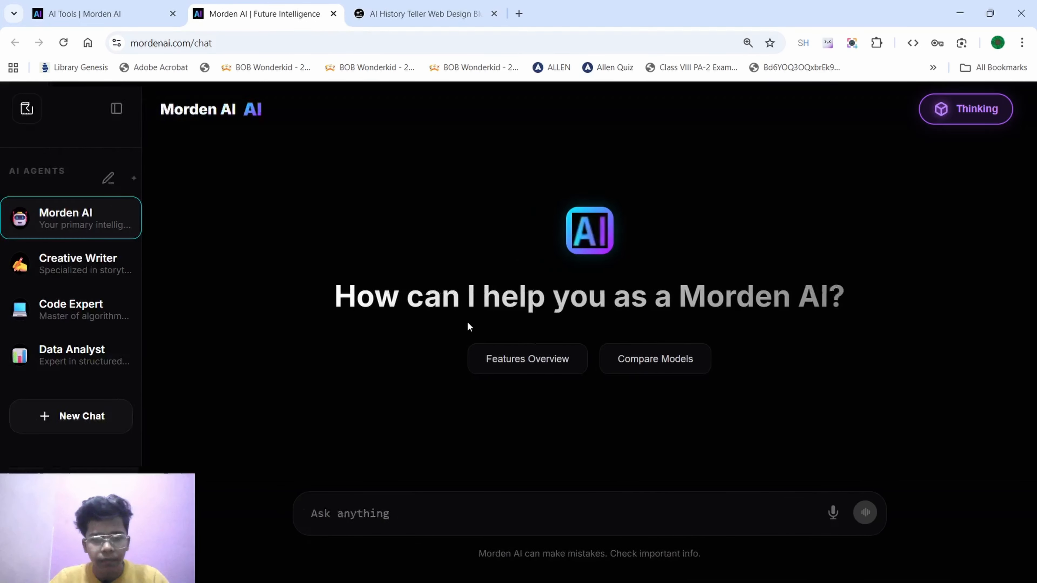
left_click(90, 286)
left_click(103, 325)
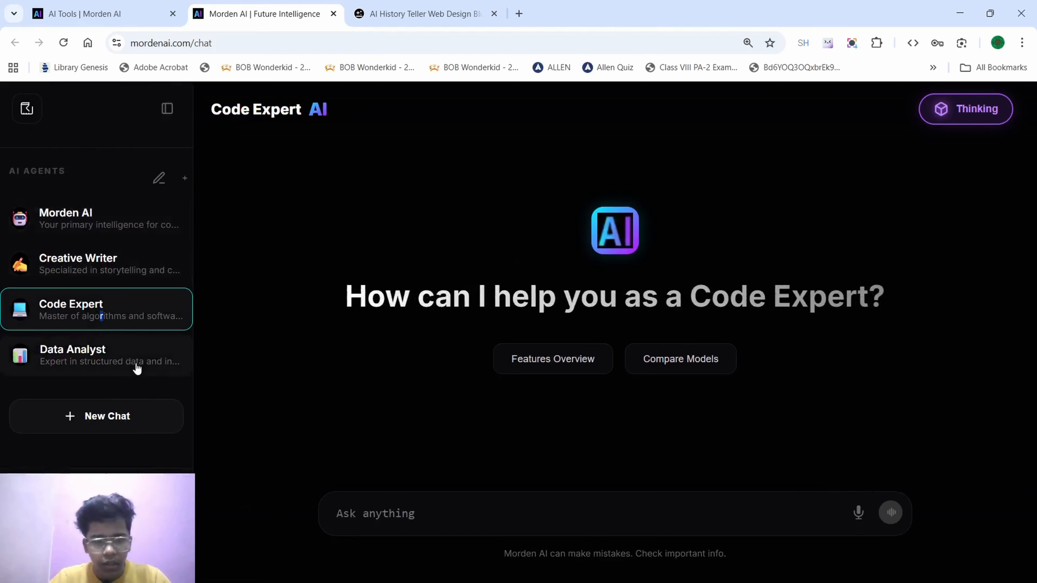
left_click(128, 351)
left_click(108, 264)
left_click(102, 228)
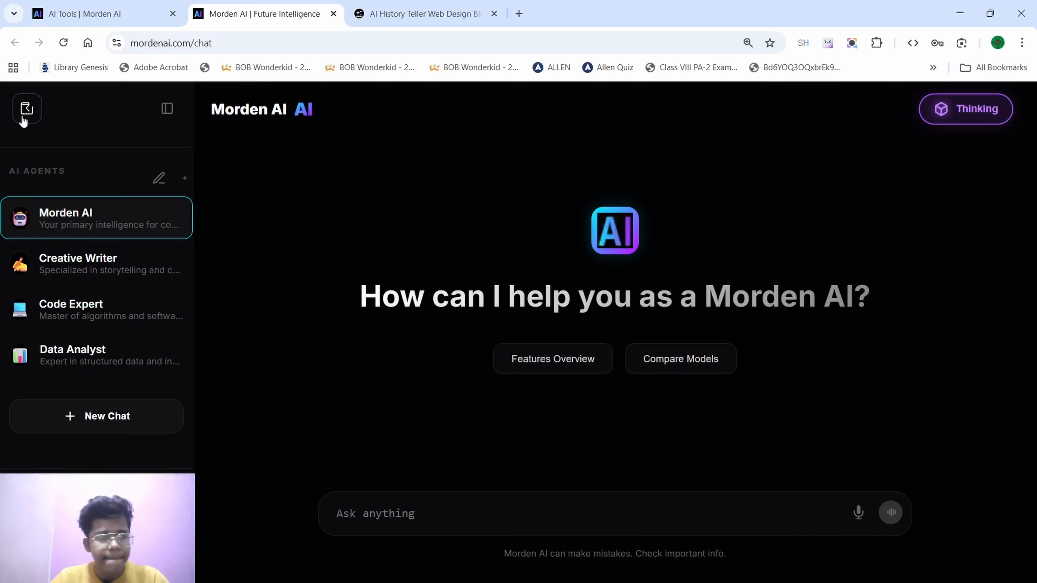
- View the Create Custom AI form, cancel it and go through the Creative Writer, Code Expert and Data Analyst agents
left_click(182, 180)
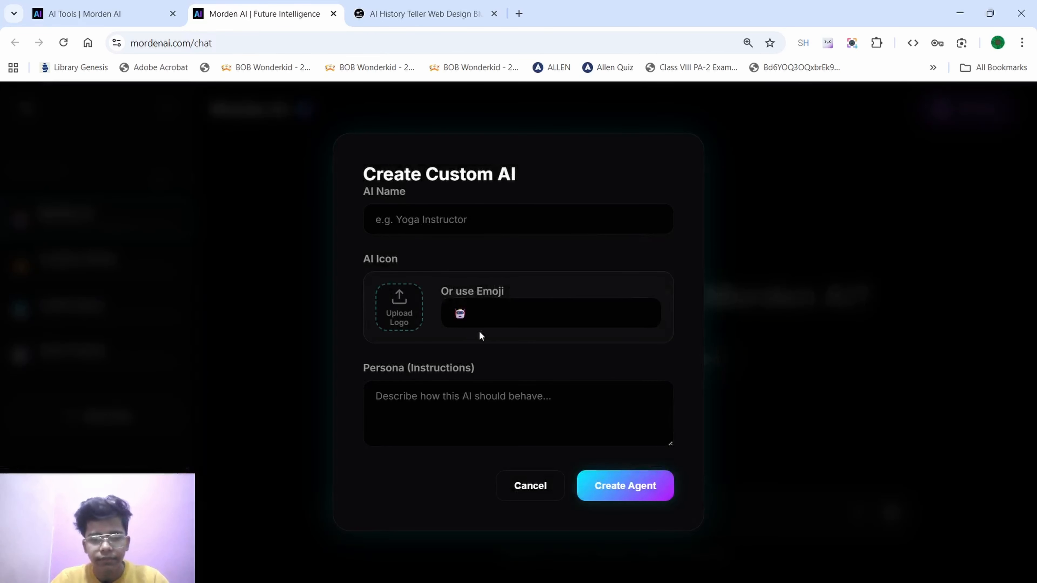
left_click(535, 496)
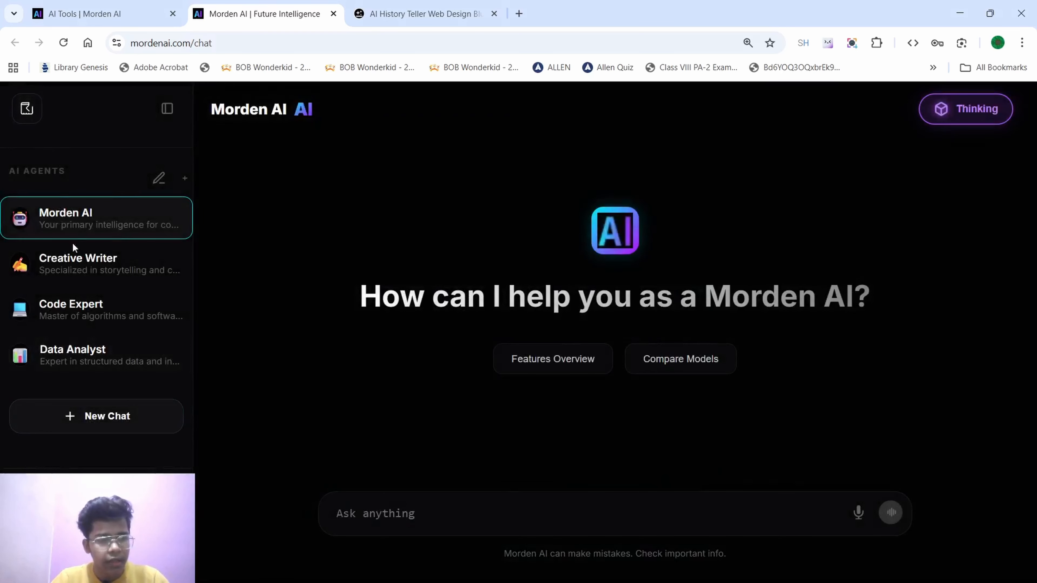
left_click(81, 256)
left_click(102, 323)
left_click(110, 353)
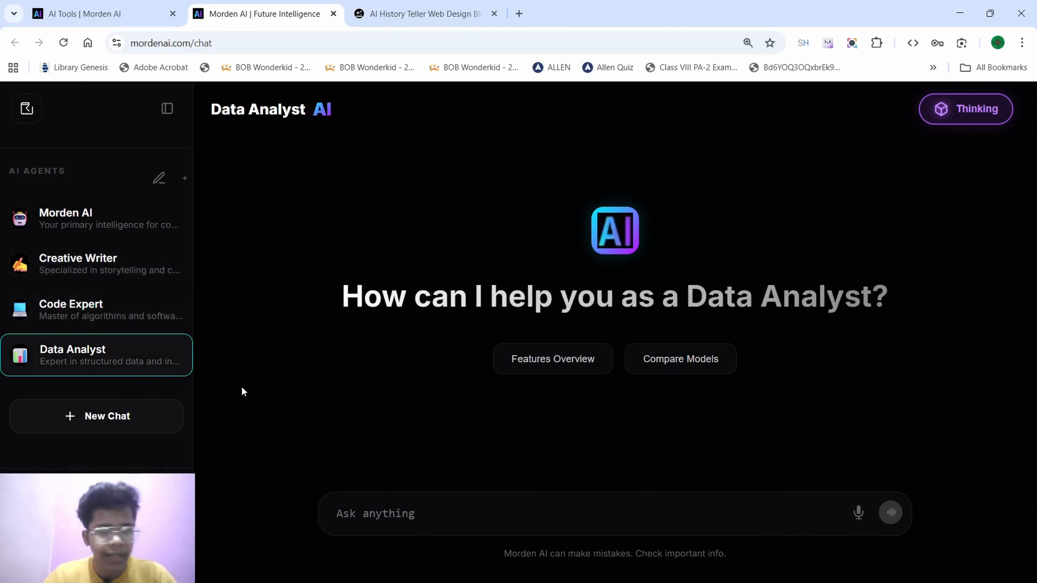
- Switch to Genspark and check the website build's progress, including its file explorer, preview and database views
left_click(420, 14)
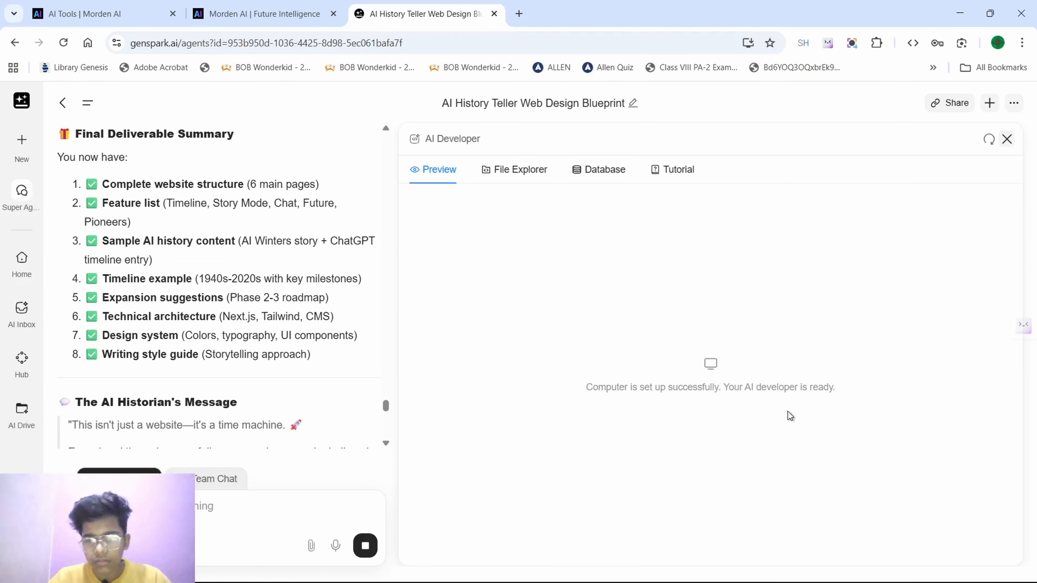
scroll(329, 292, "down", 10)
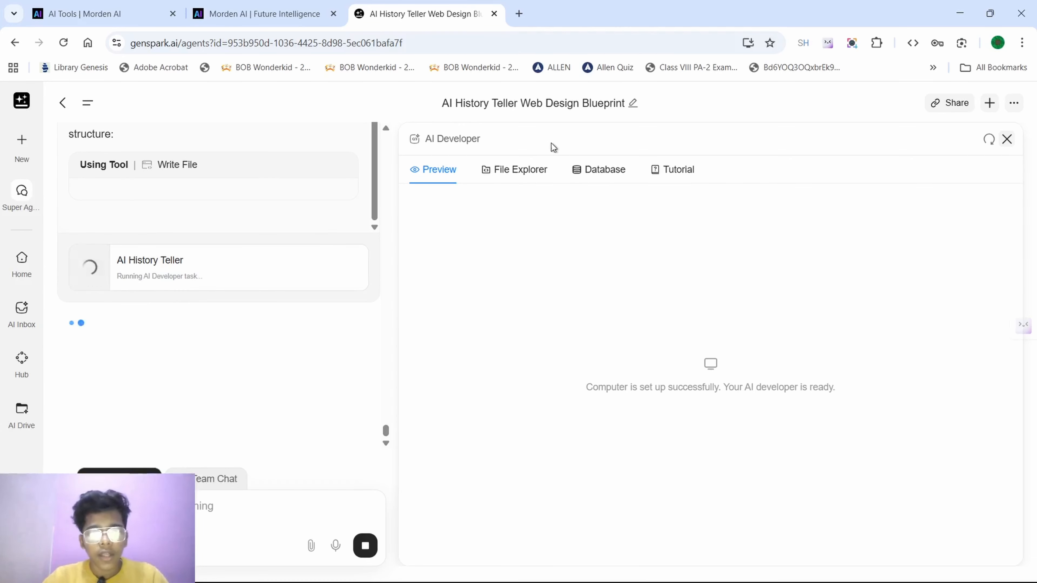
left_click(515, 175)
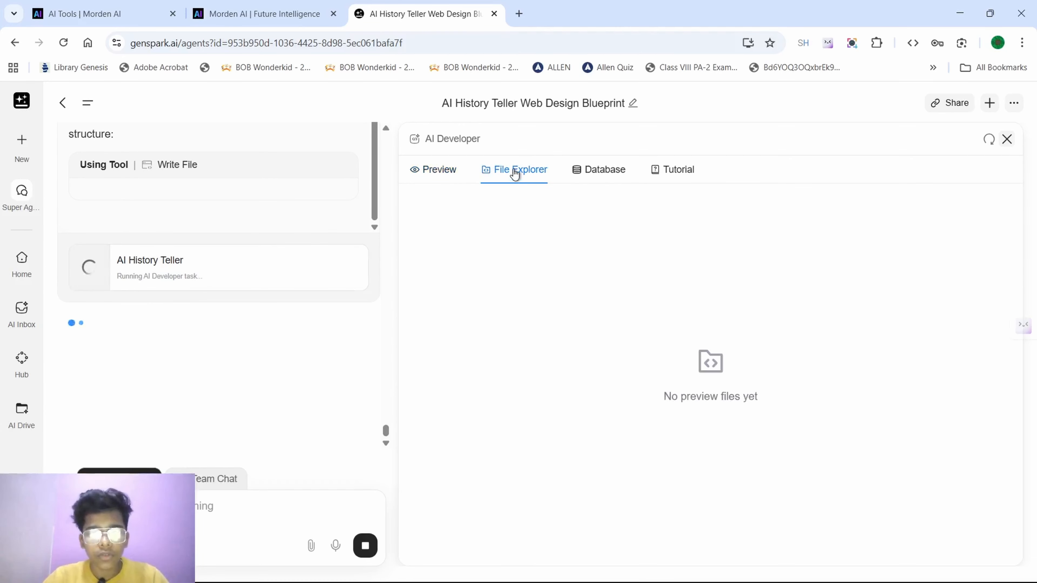
left_click(437, 171)
left_click(605, 173)
- Review the textual wireframe mockup and writing style guide in the AI History Teller blueprint
scroll(148, 274, "up", 5)
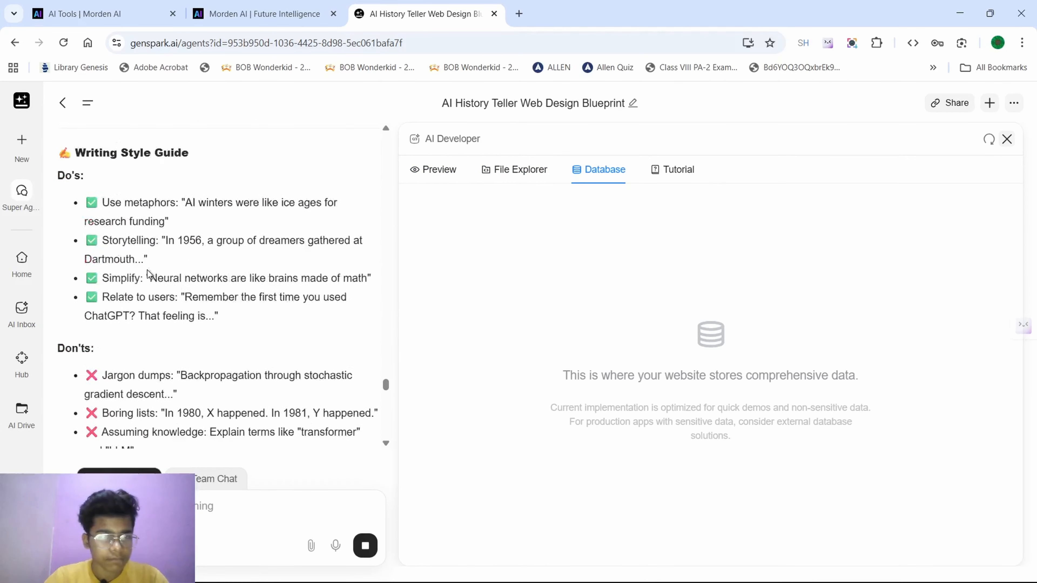
scroll(147, 274, "up", 10)
scroll(148, 269, "down", 1)
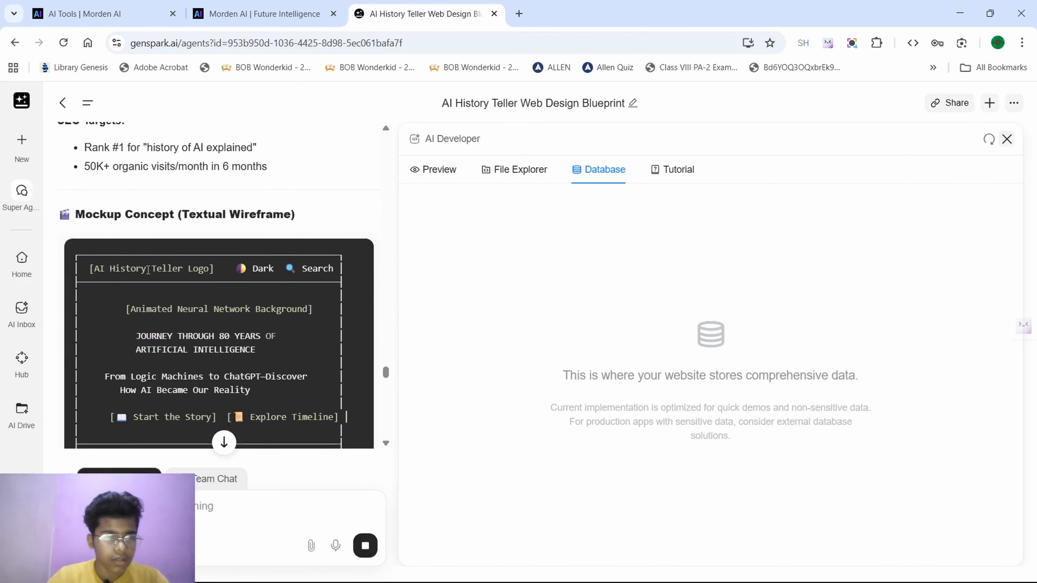
scroll(139, 255, "down", 5)
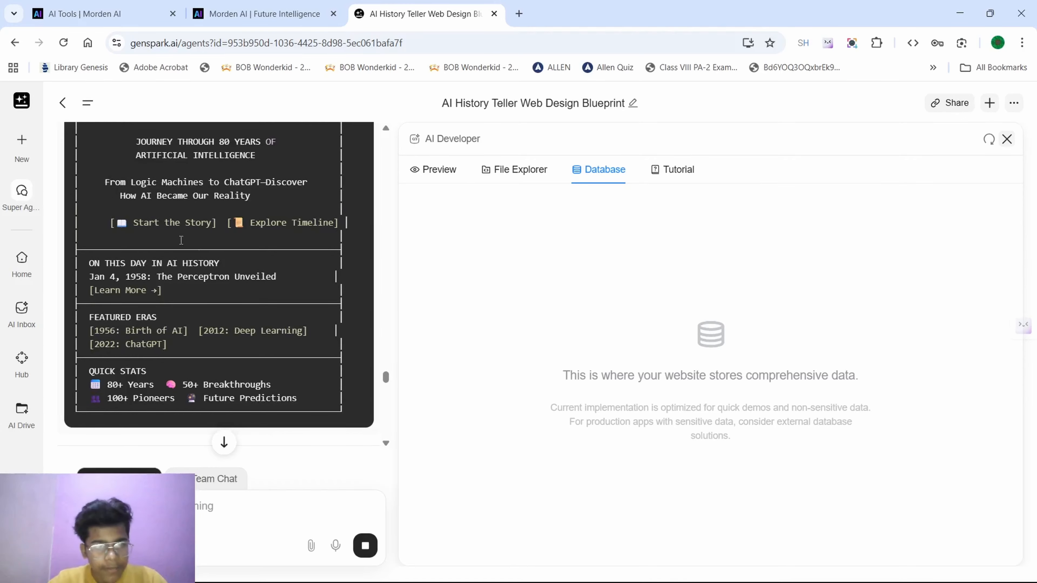
scroll(278, 364, "down", 6)
scroll(277, 367, "up", 4)
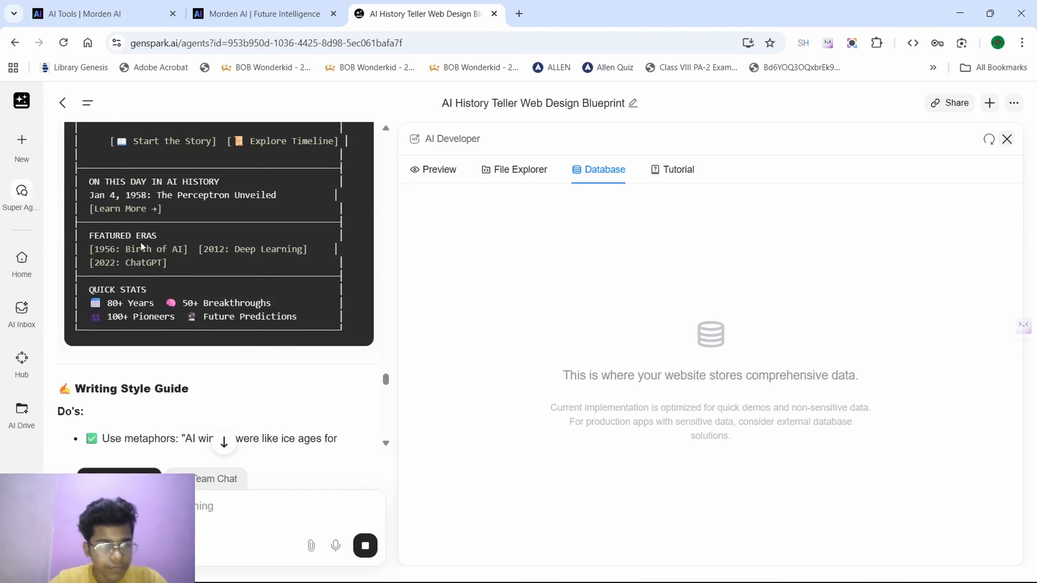
scroll(140, 245, "down", 15)
- Switch back to the Morden AI site and look through its Operational Criteria page down to the footer
left_click(328, 8)
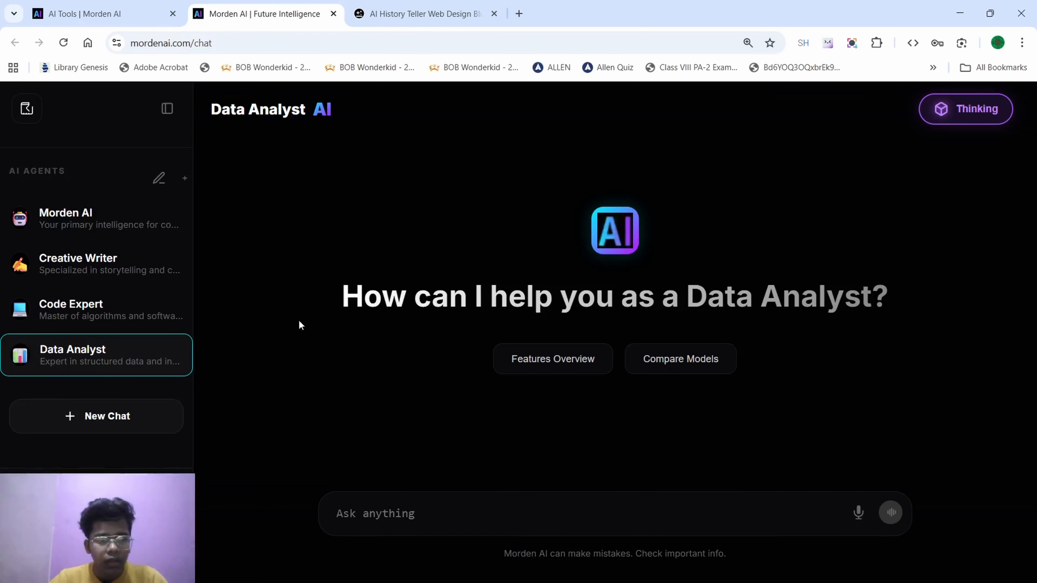
left_click(137, 6)
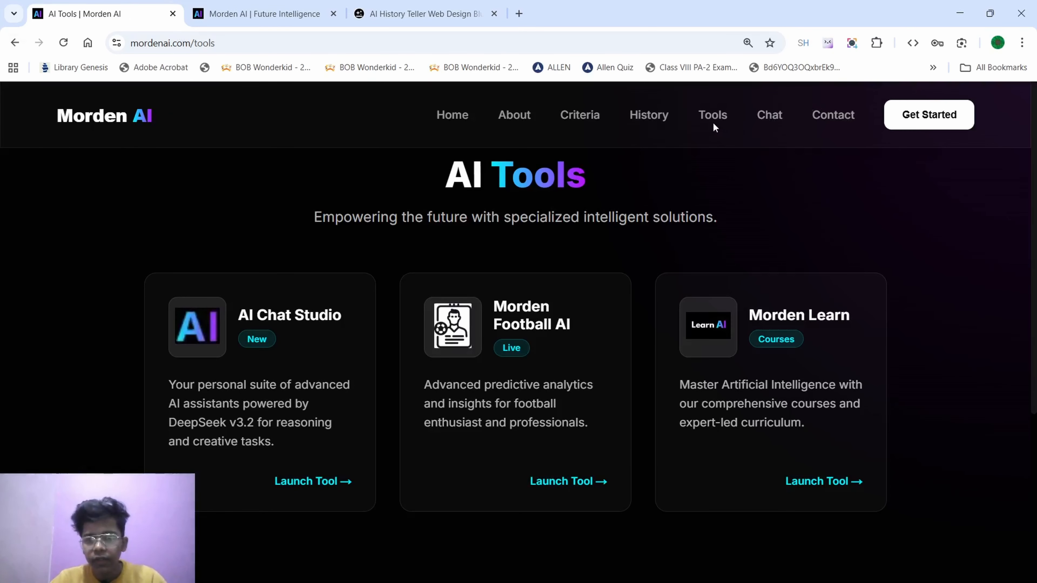
left_click(580, 117)
scroll(641, 364, "down", 6)
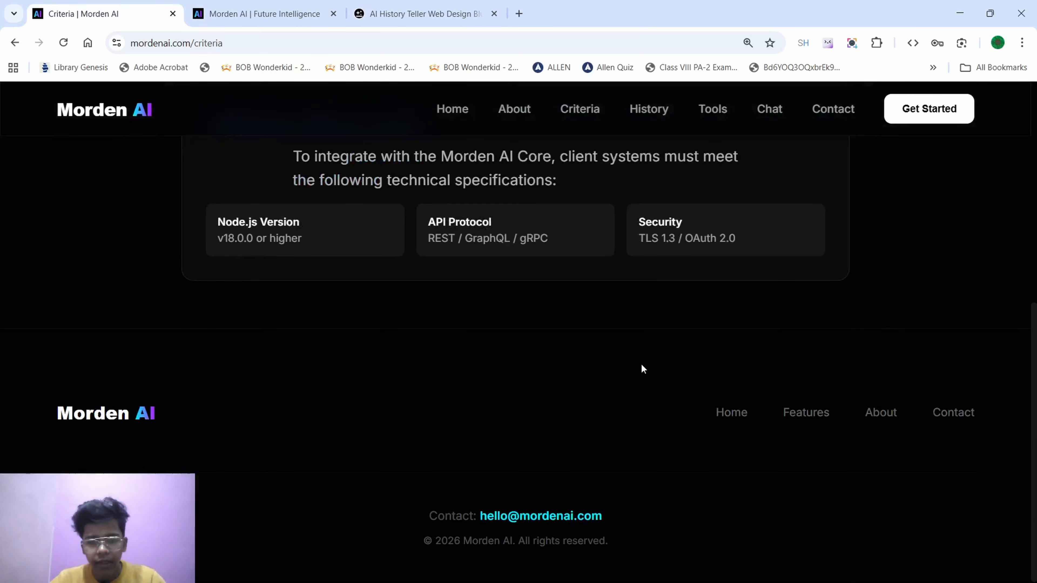
scroll(458, 217, "up", 6)
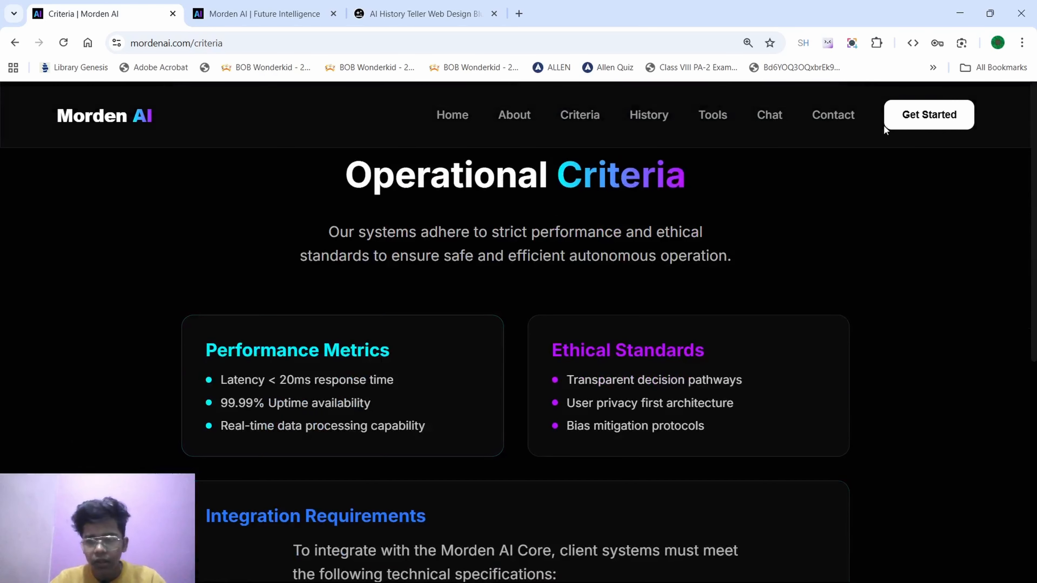
- View Morden AI's Get Started landing section and its chat page, and go back to the landing page
left_click(903, 121)
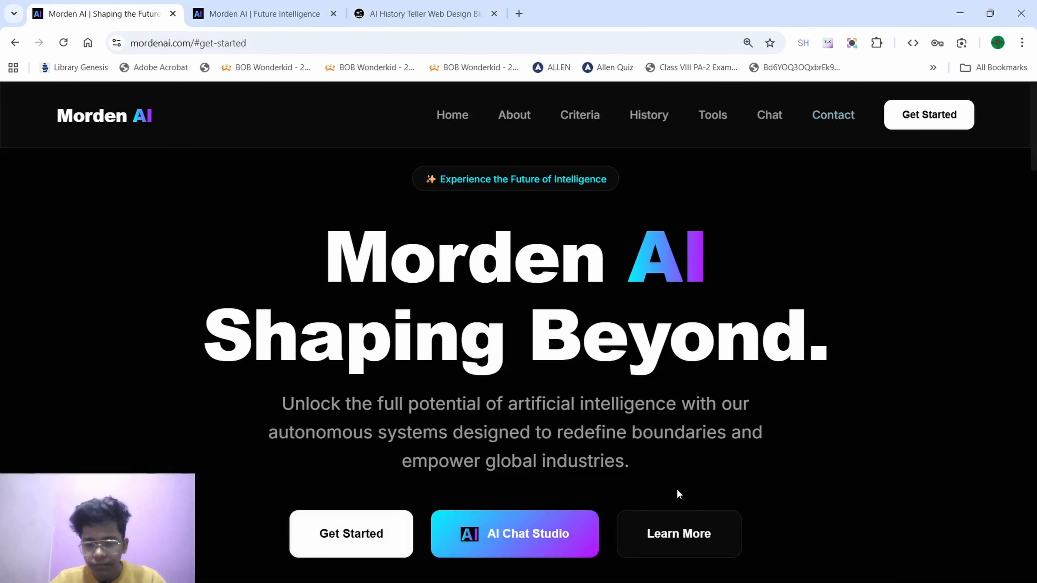
scroll(677, 490, "down", 3)
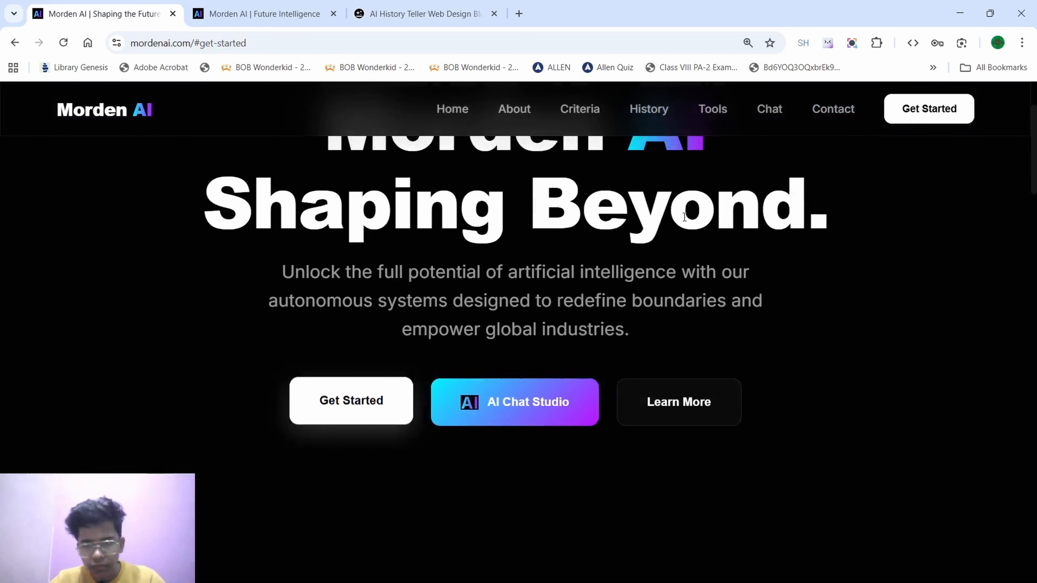
left_click(759, 108)
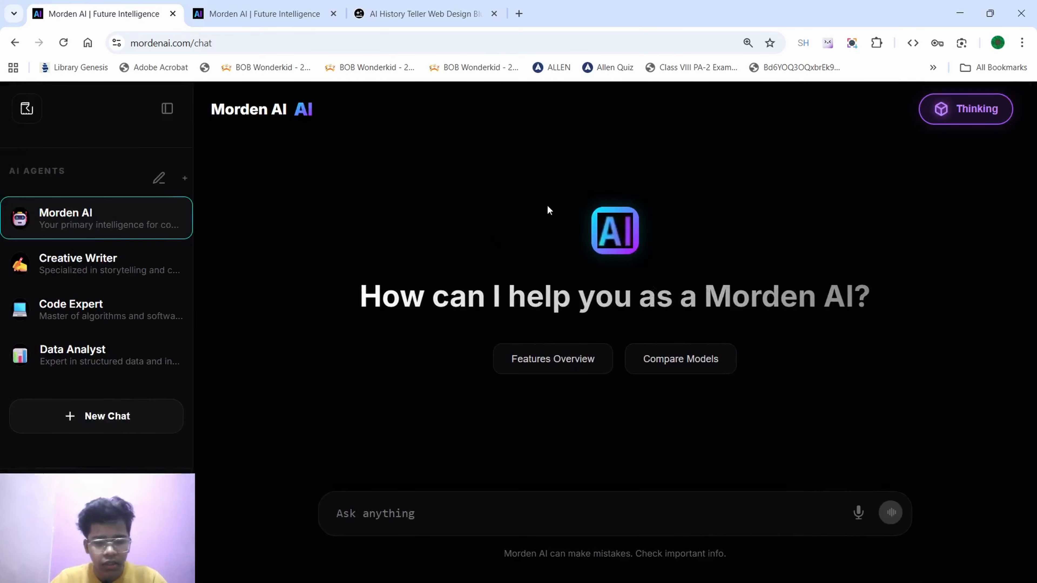
left_click(14, 43)
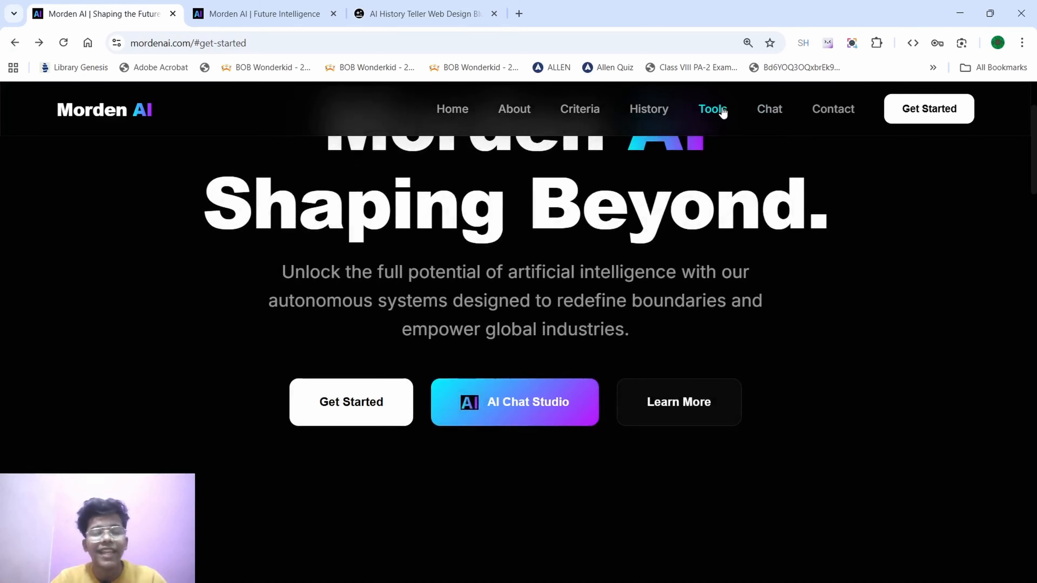
- Open Morden Learn from the Tools page, look through its home page and view the Courses listing
left_click(713, 109)
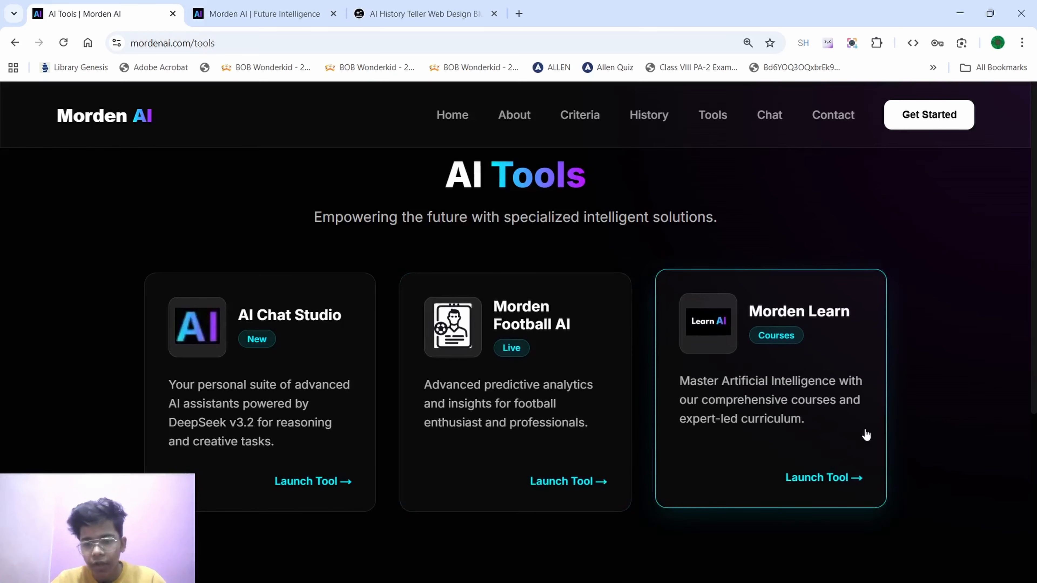
left_click(839, 481)
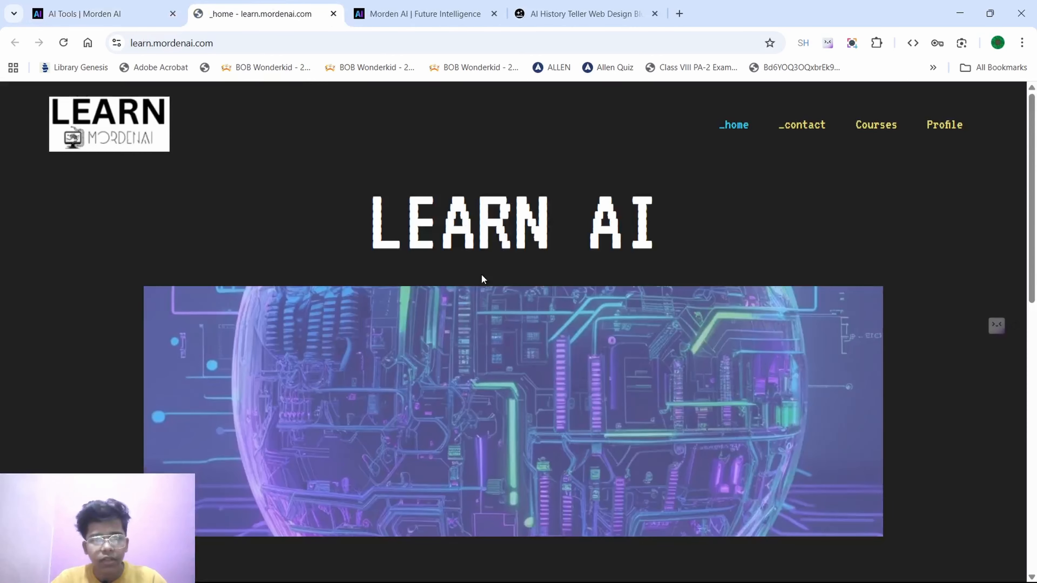
scroll(482, 274, "down", 15)
scroll(481, 274, "up", 15)
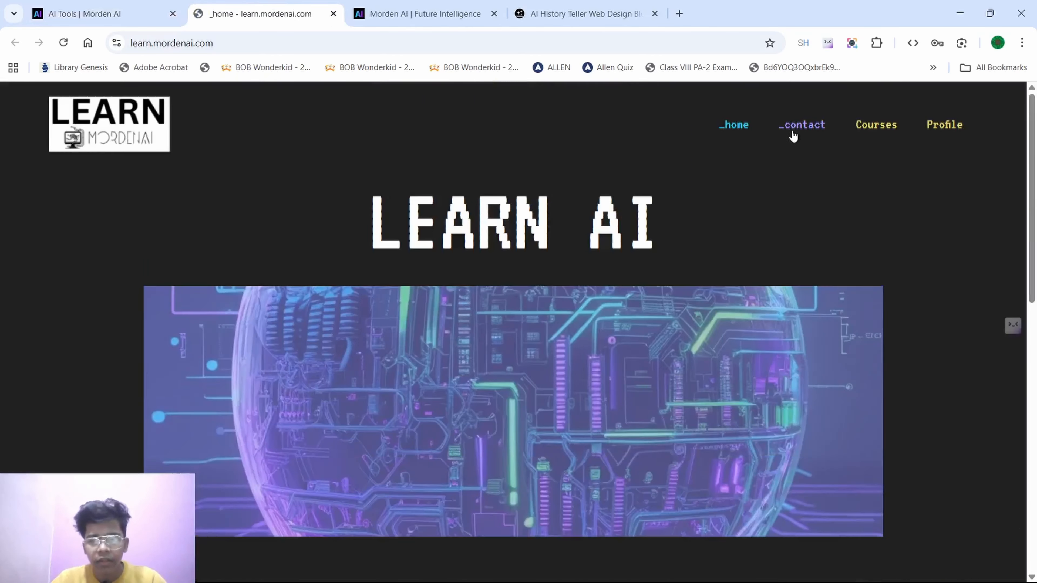
left_click(794, 130)
left_click(863, 129)
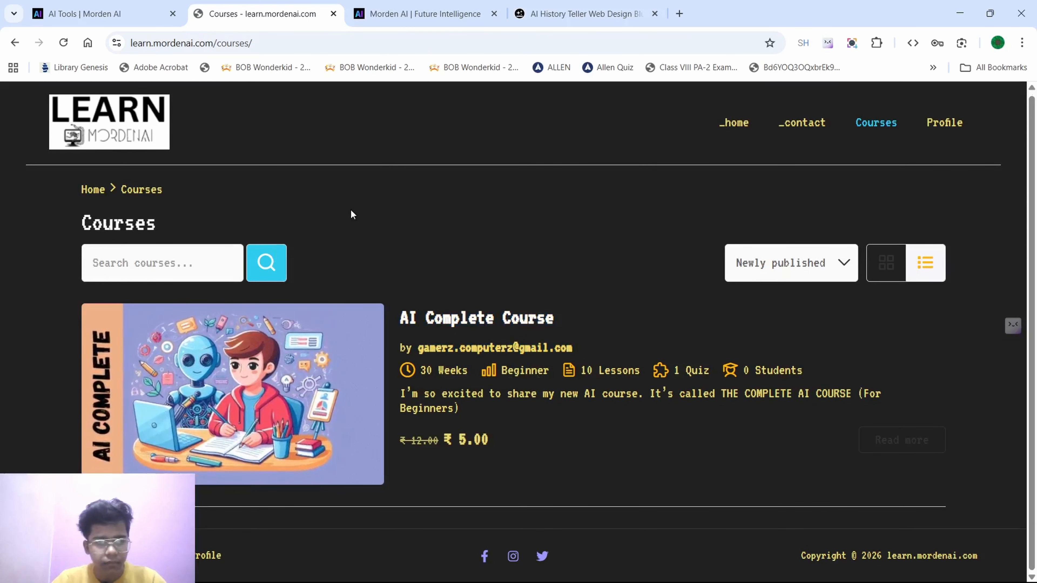
- Close the Morden Learn page and switch back to the Genspark website build
left_click(333, 13)
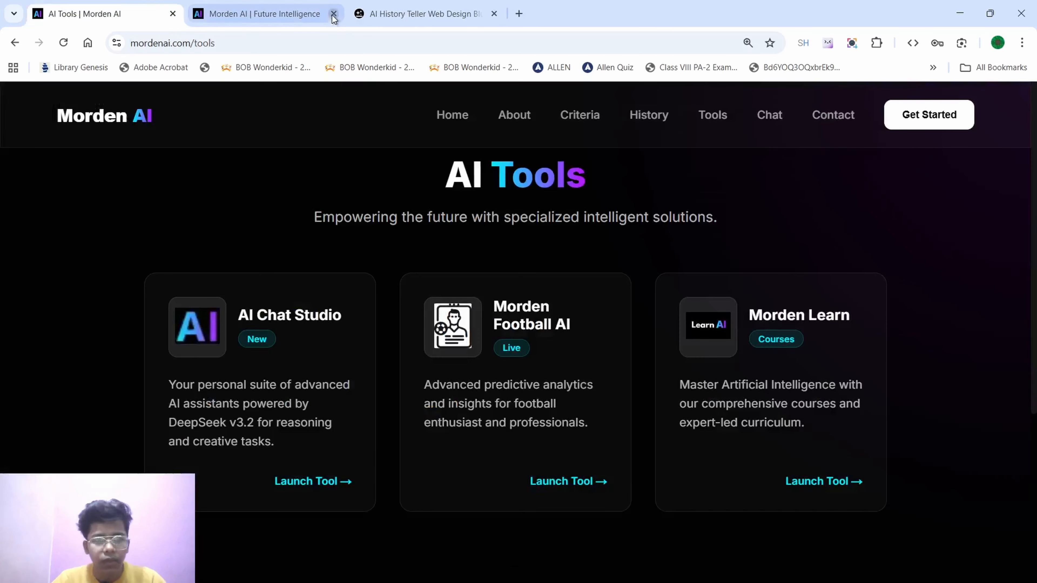
left_click(302, 13)
left_click(394, 9)
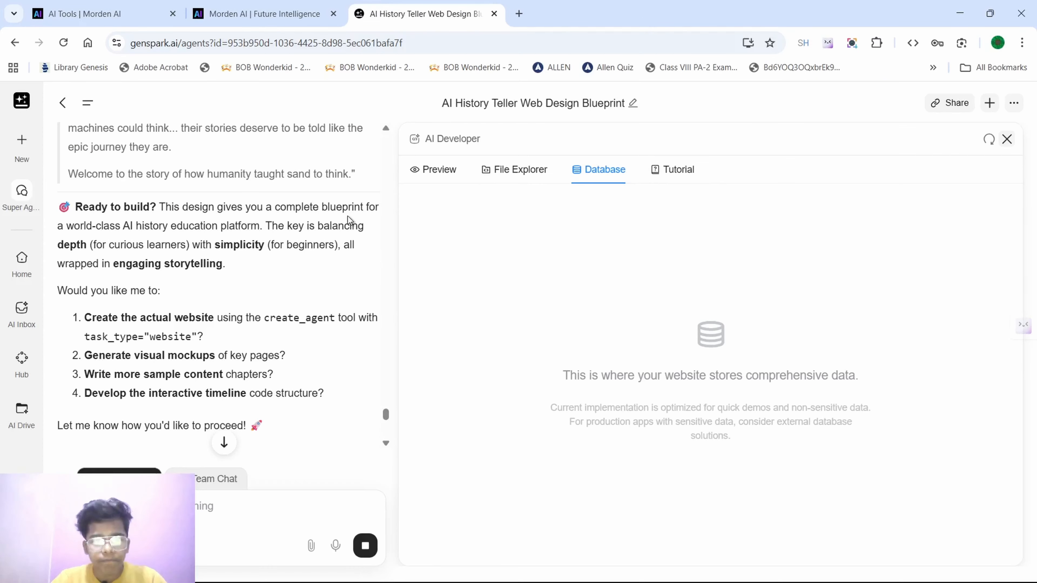
- Open the generated index.html code in the AI Developer's file explorer
left_click(509, 171)
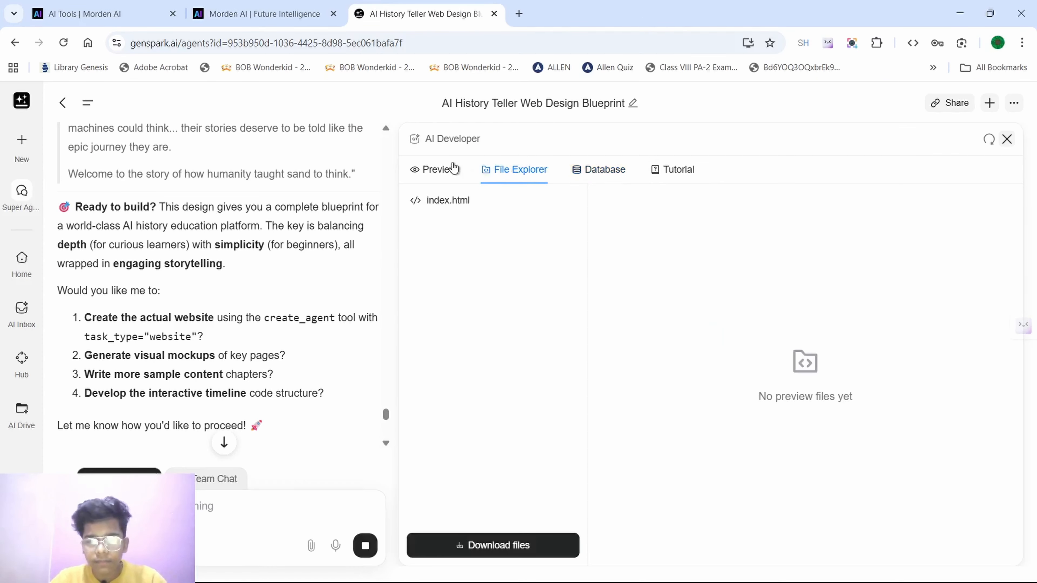
left_click(423, 173)
left_click(515, 174)
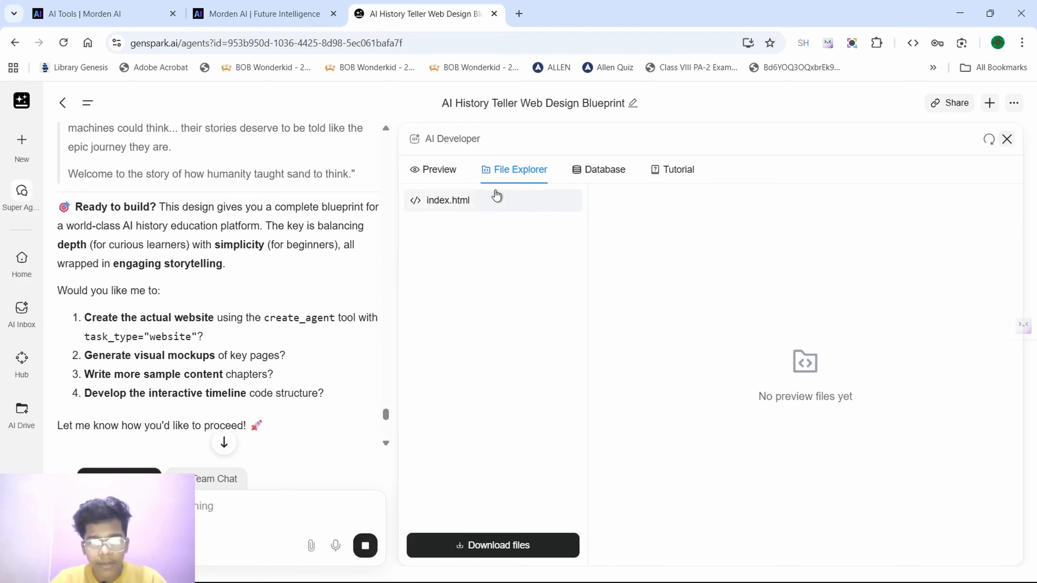
left_click(493, 198)
- Review the AI Developer's to-do list and file-writing progress in the agent conversation
scroll(190, 394, "down", 10)
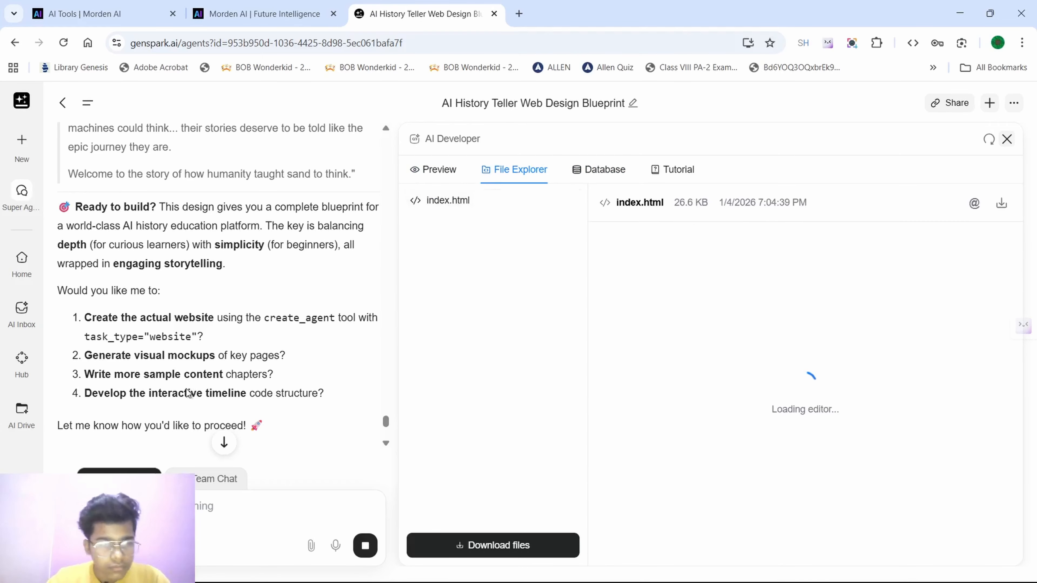
scroll(163, 270, "up", 2)
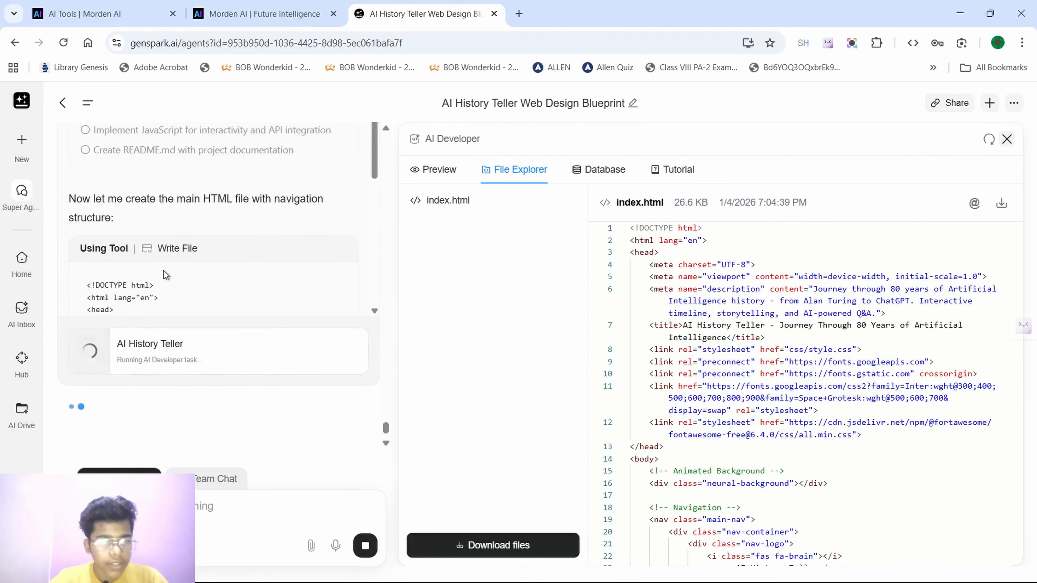
scroll(130, 256, "up", 3)
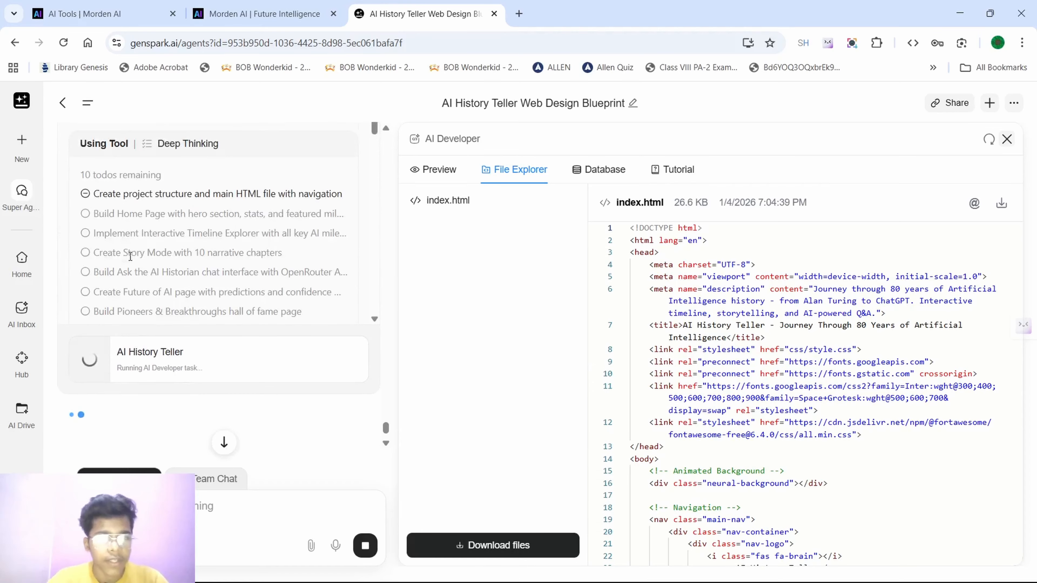
scroll(130, 256, "down", 4)
scroll(130, 256, "up", 5)
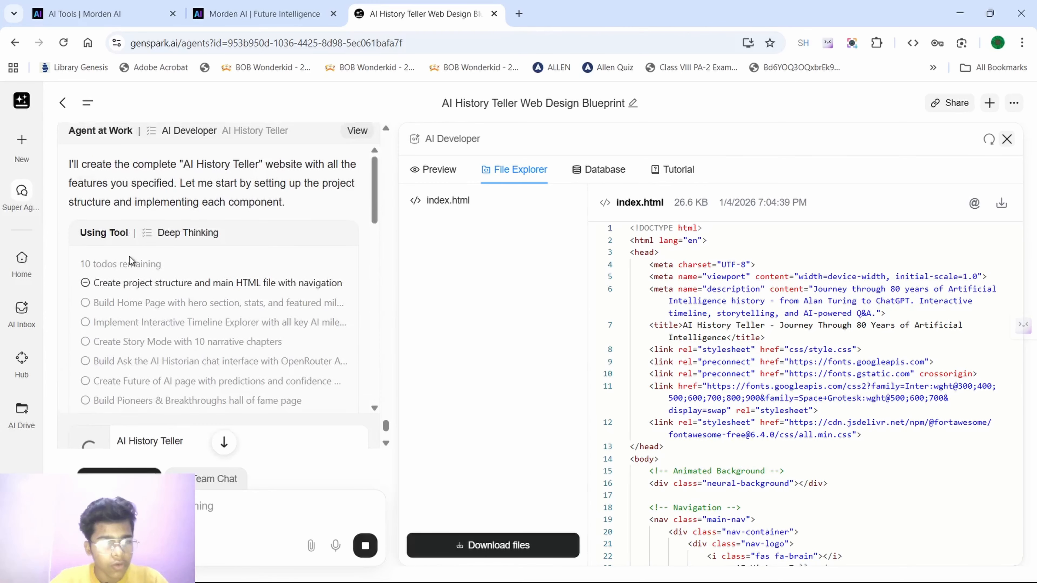
scroll(130, 256, "down", 2)
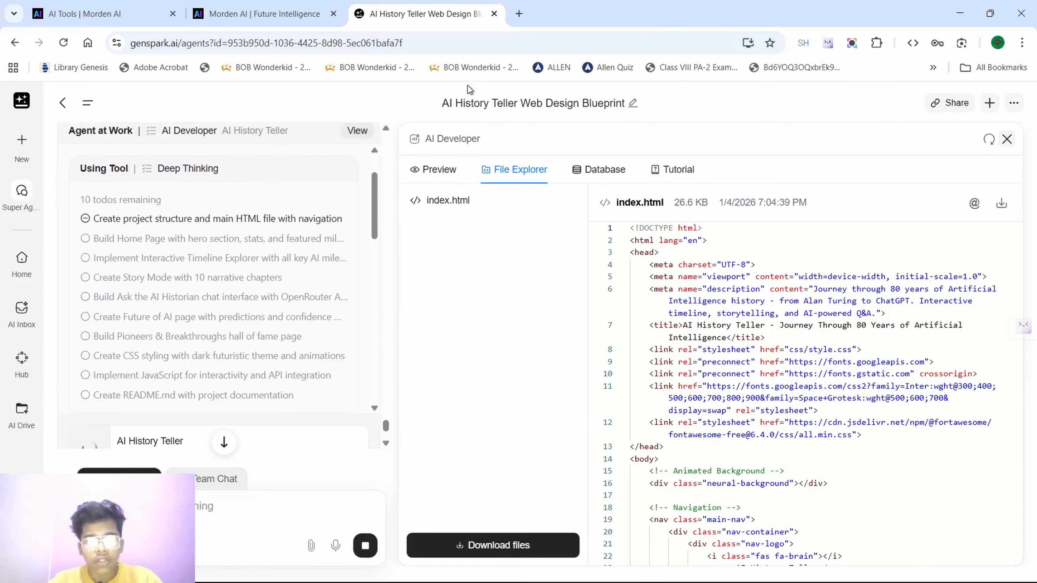
- Open the OpenRouter site in a new browser tab and go to its models catalogue
left_click(518, 12)
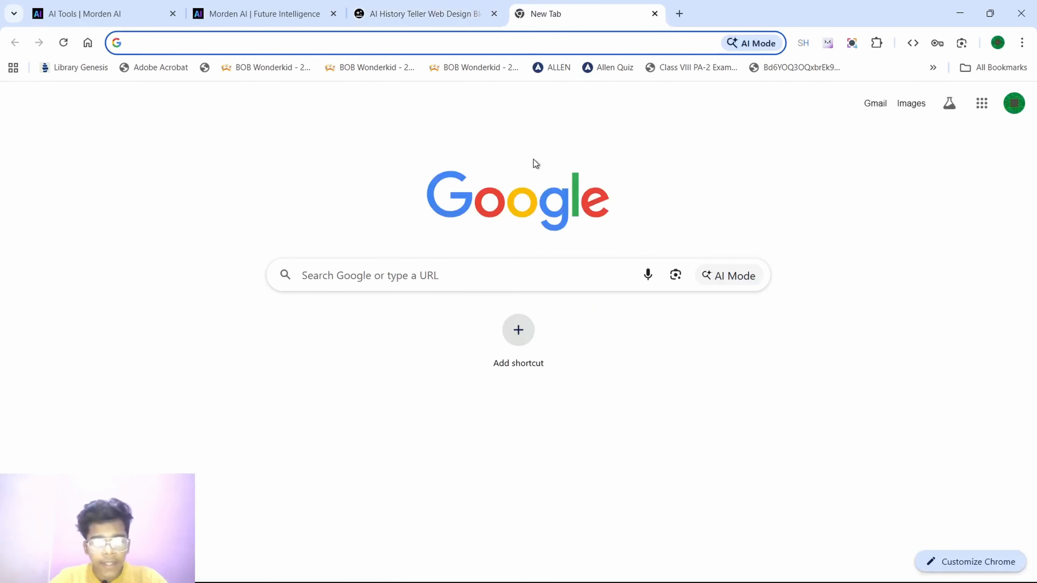
type("op")
key("Return")
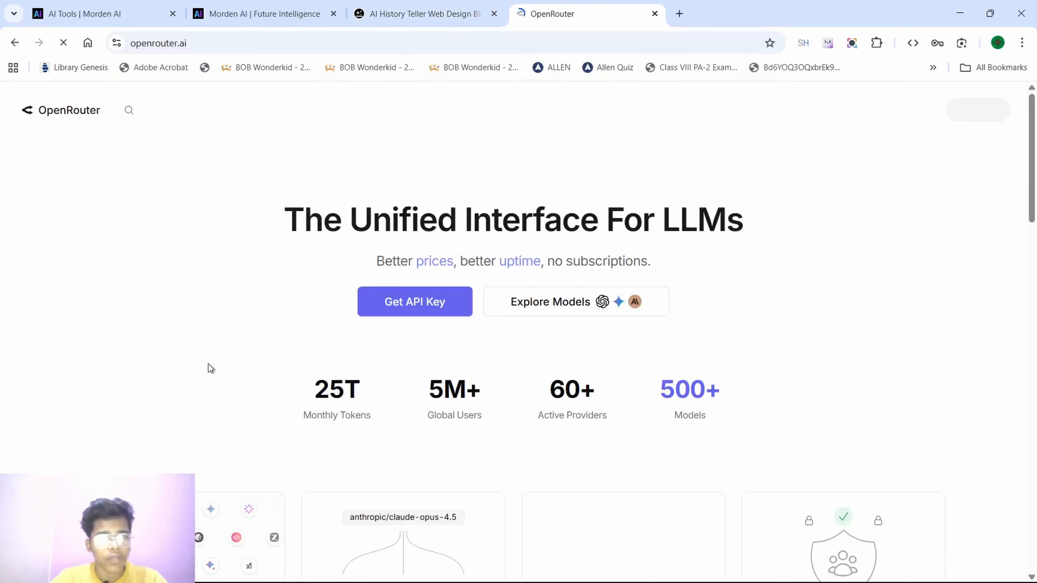
left_click(555, 302)
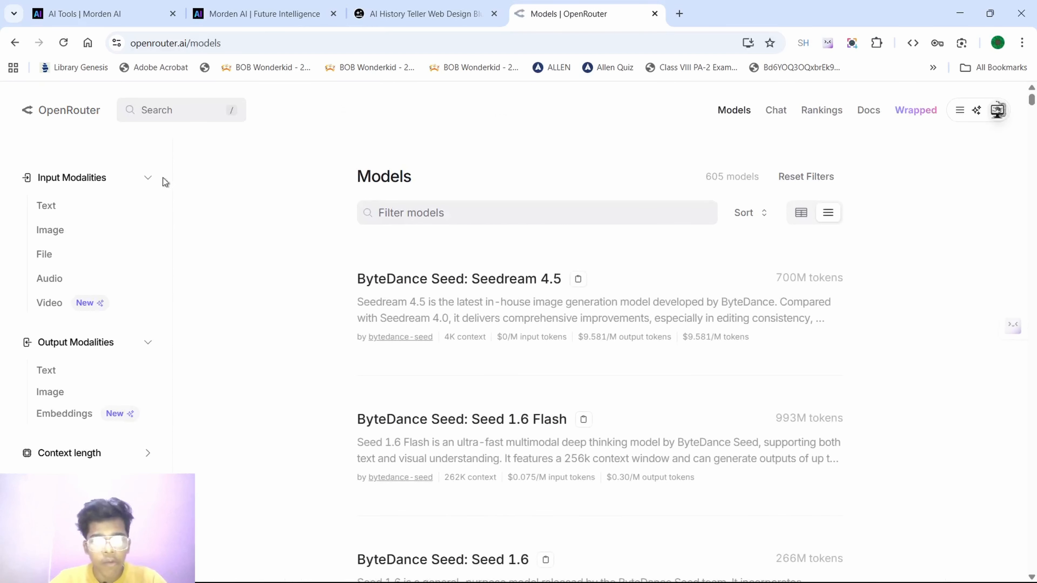
- Look through OpenRouter's modality filters, total model count and list of available models, including the free ones
scroll(98, 307, "down", 3)
scroll(86, 303, "up", 3)
scroll(86, 302, "down", 3)
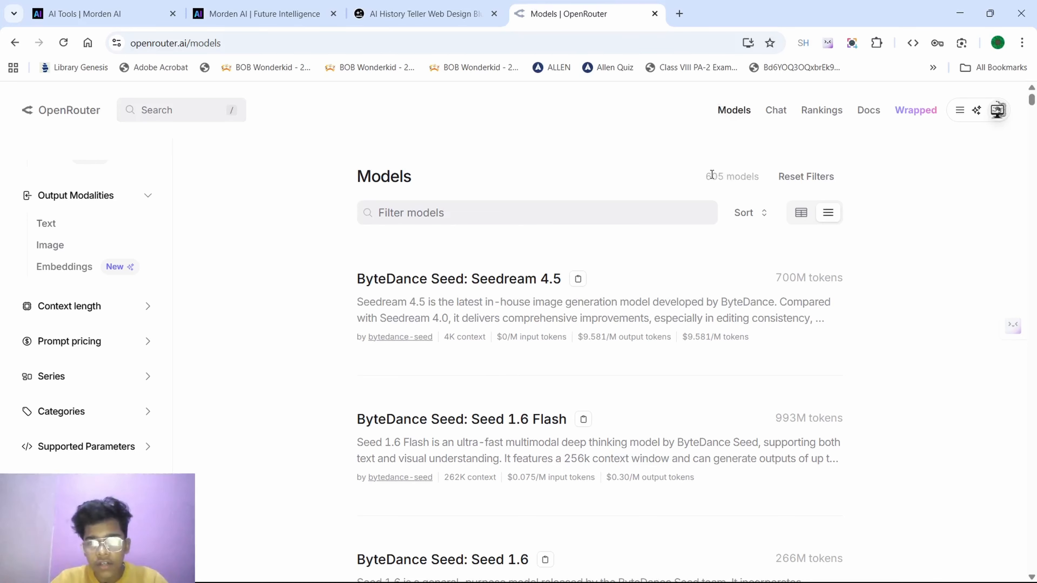
left_click(679, 152)
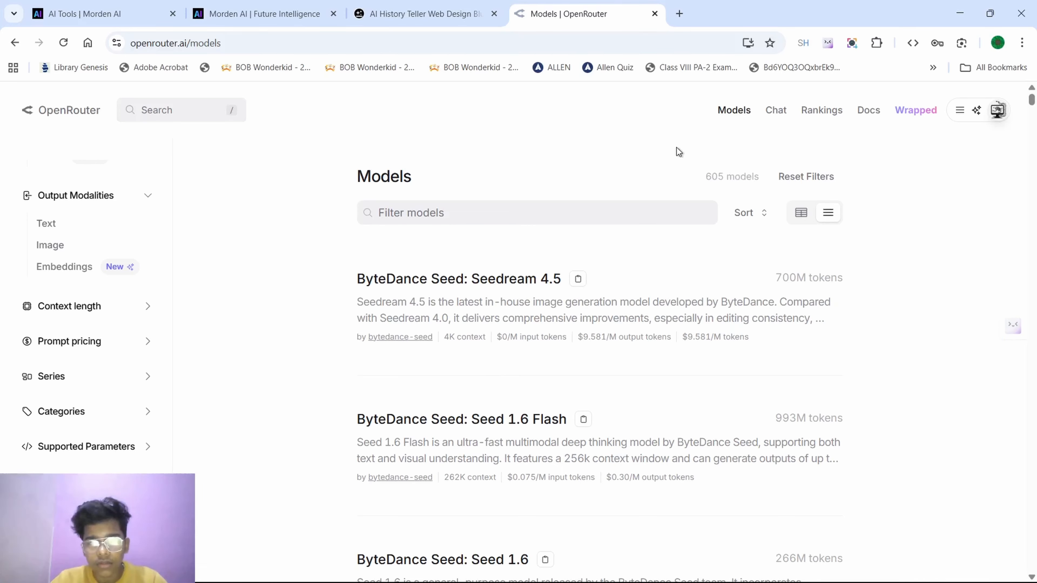
triple_click(711, 180)
scroll(114, 268, "up", 3)
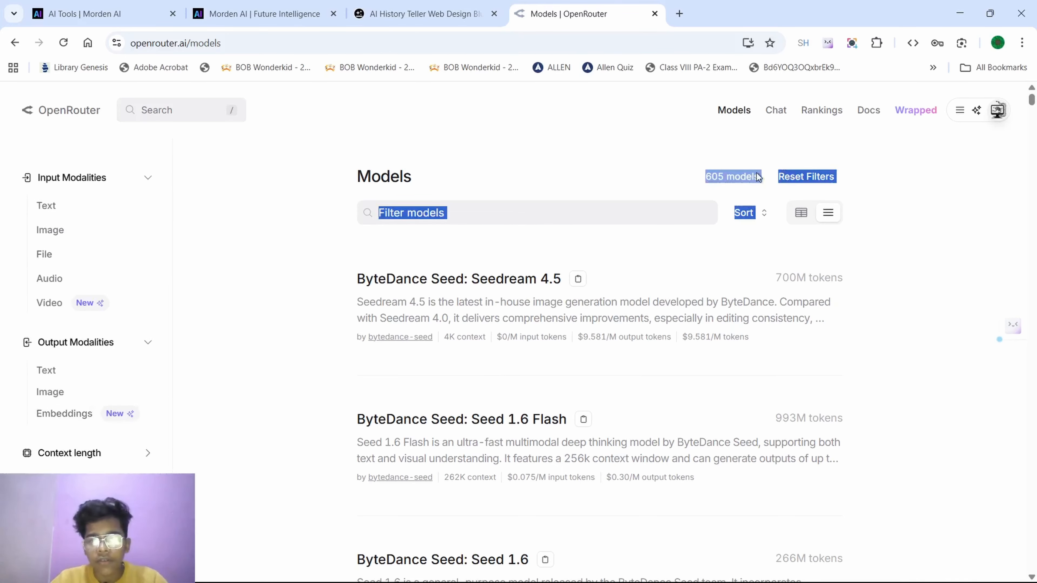
left_click(656, 132)
scroll(656, 132, "down", 5)
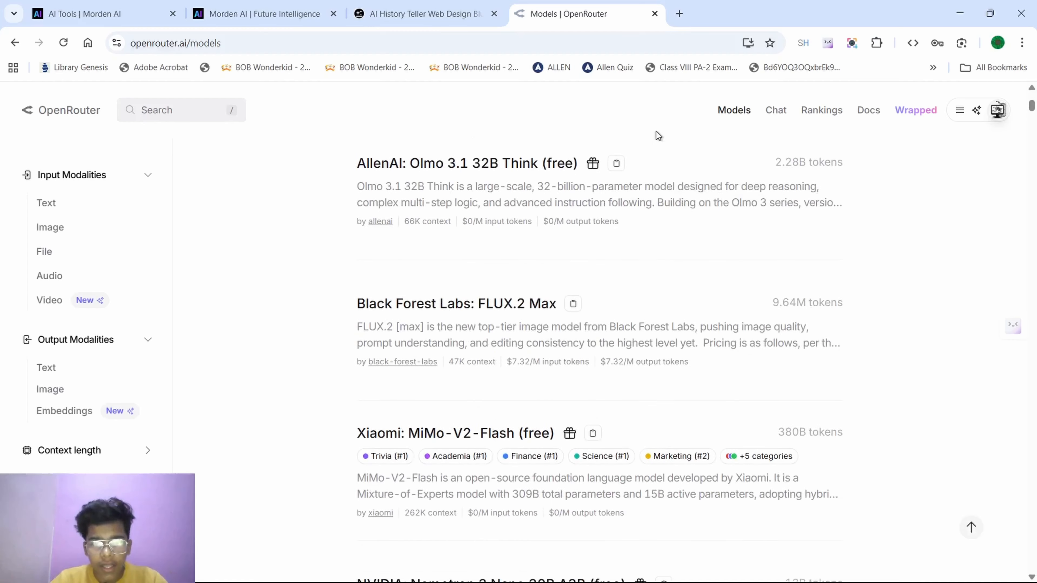
scroll(633, 203, "up", 5)
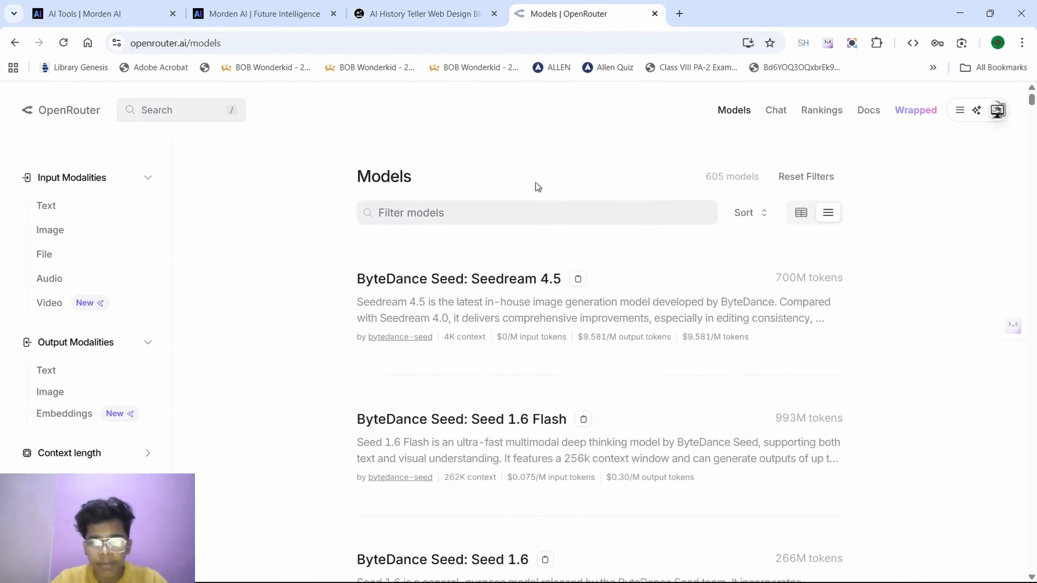
- View the OpenRouter Rankings page briefly, and return to the models catalogue to check its first entries
left_click(822, 110)
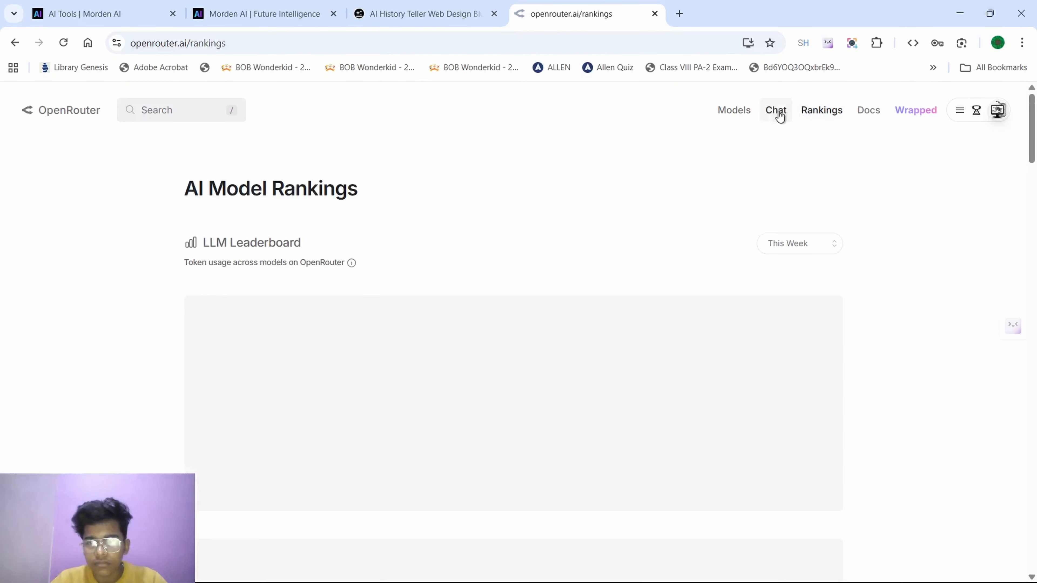
left_click(741, 114)
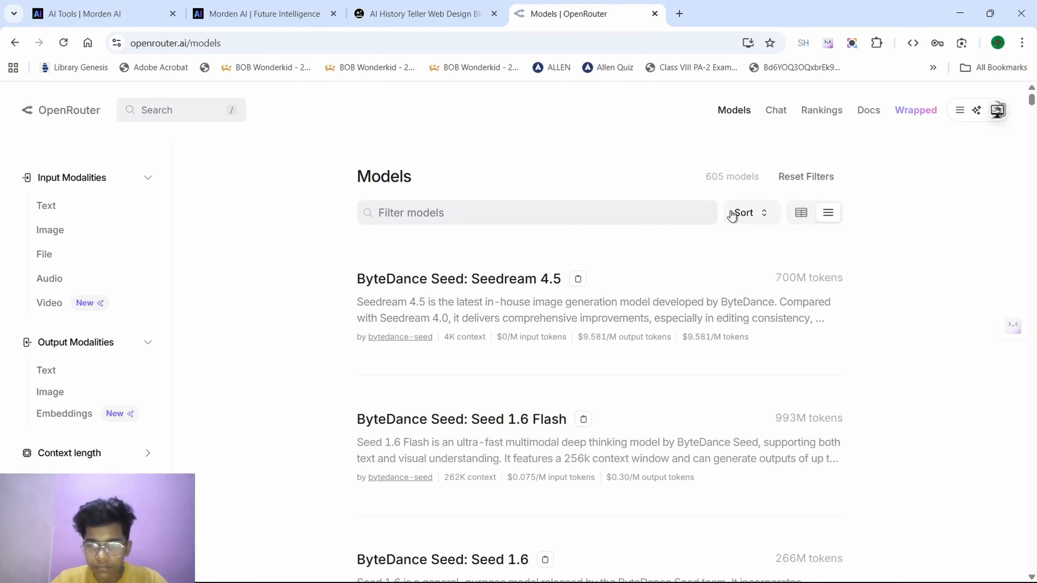
scroll(752, 225, "down", 2)
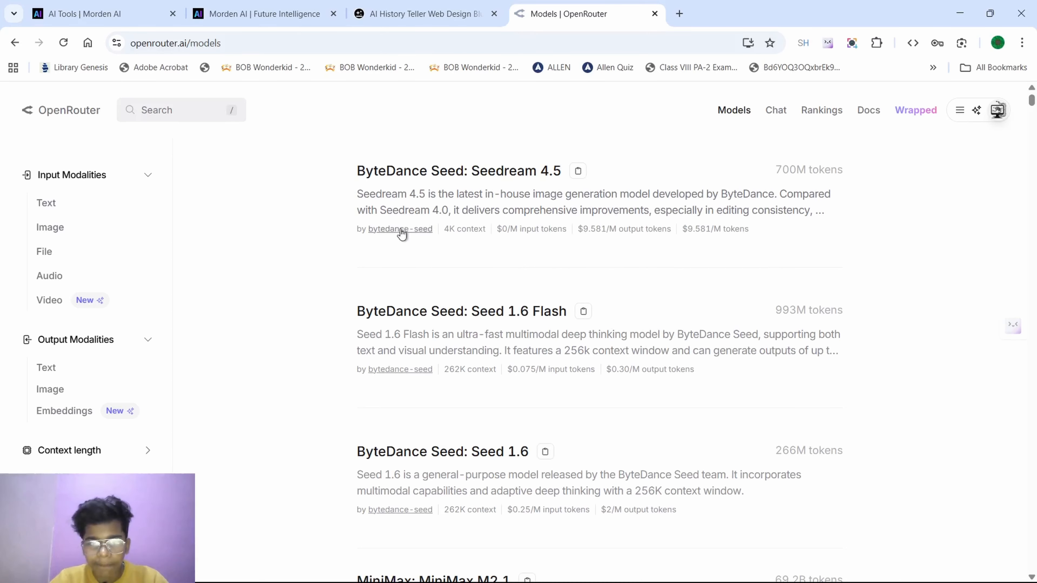
scroll(563, 348, "down", 1)
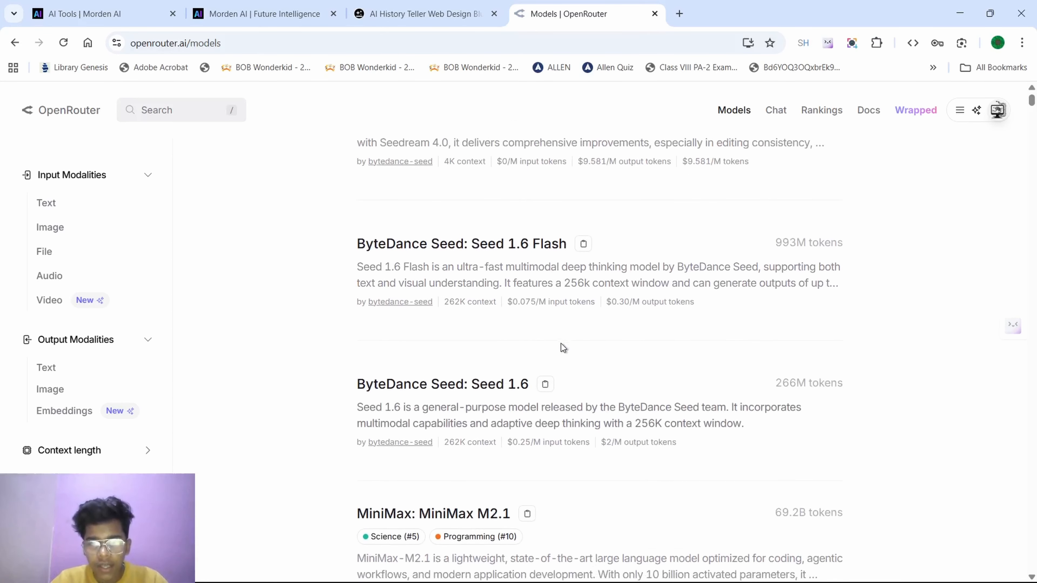
scroll(561, 345, "up", 3)
- Examine OpenRouter's AI model rankings, from the LLM Leaderboard through Market Share to the Context Length section
left_click(815, 110)
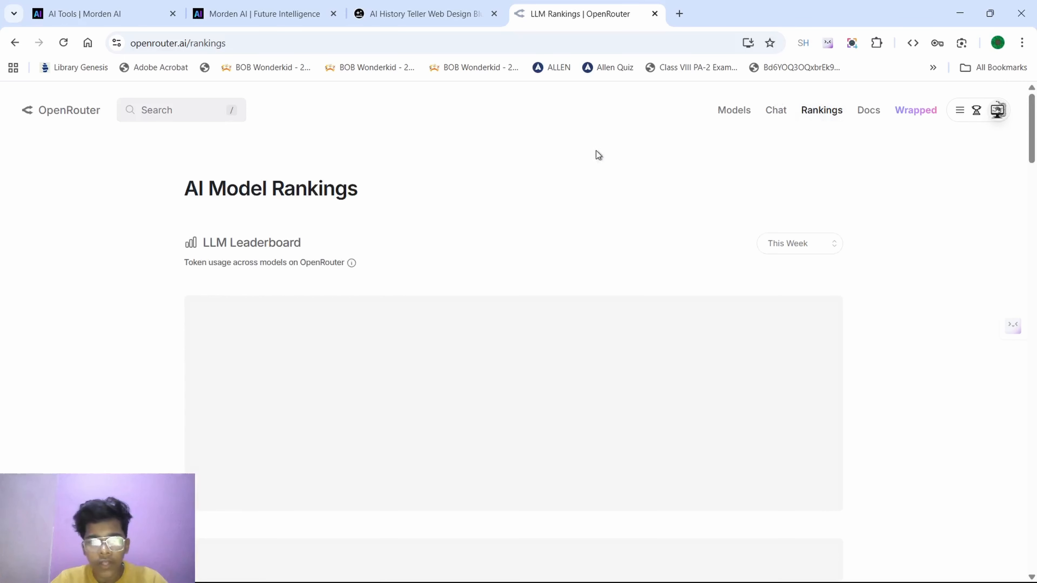
scroll(502, 233, "down", 6)
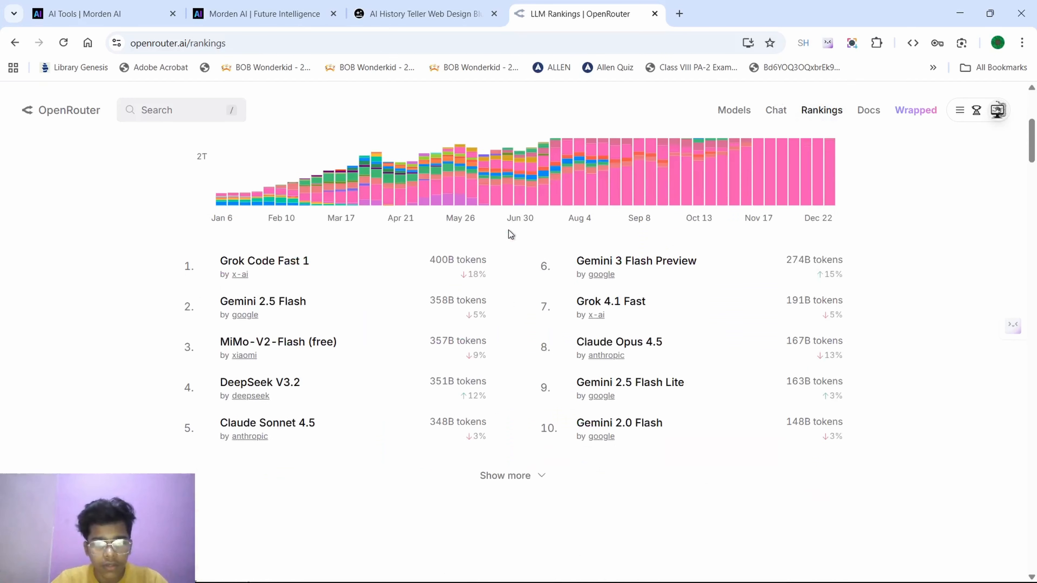
scroll(673, 221, "up", 4)
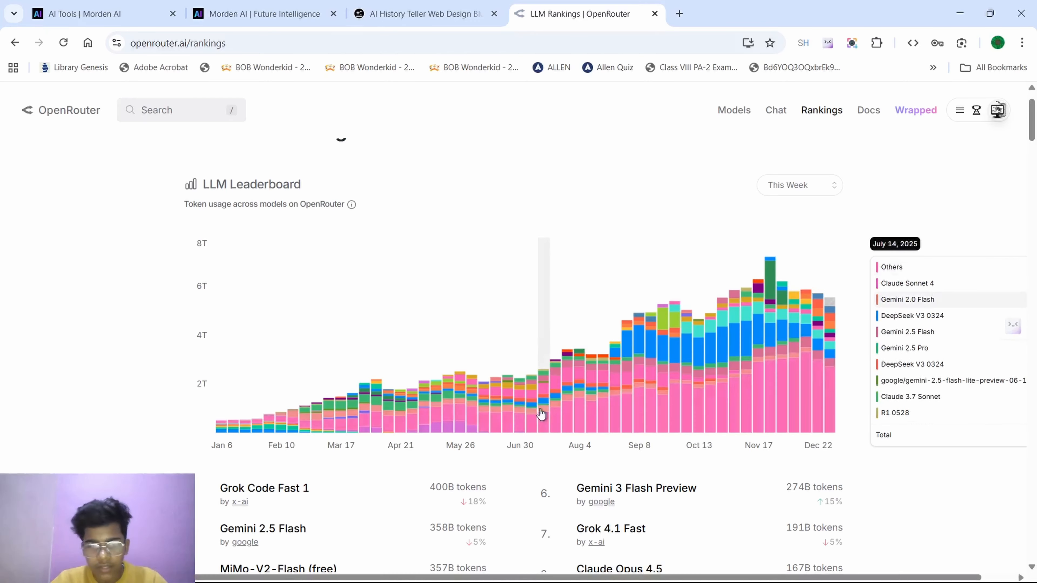
scroll(461, 384, "down", 3)
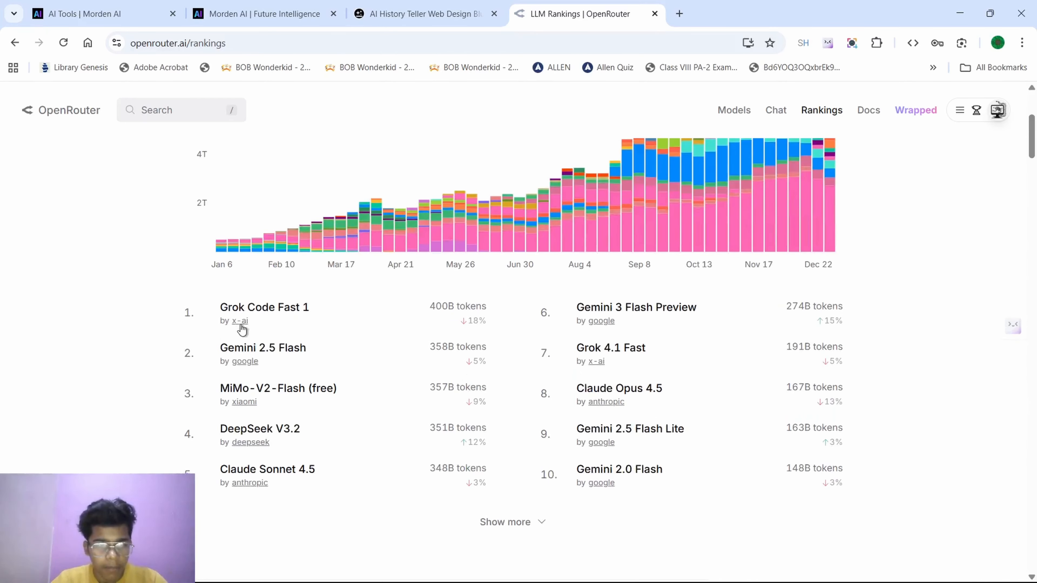
scroll(324, 428, "down", 20)
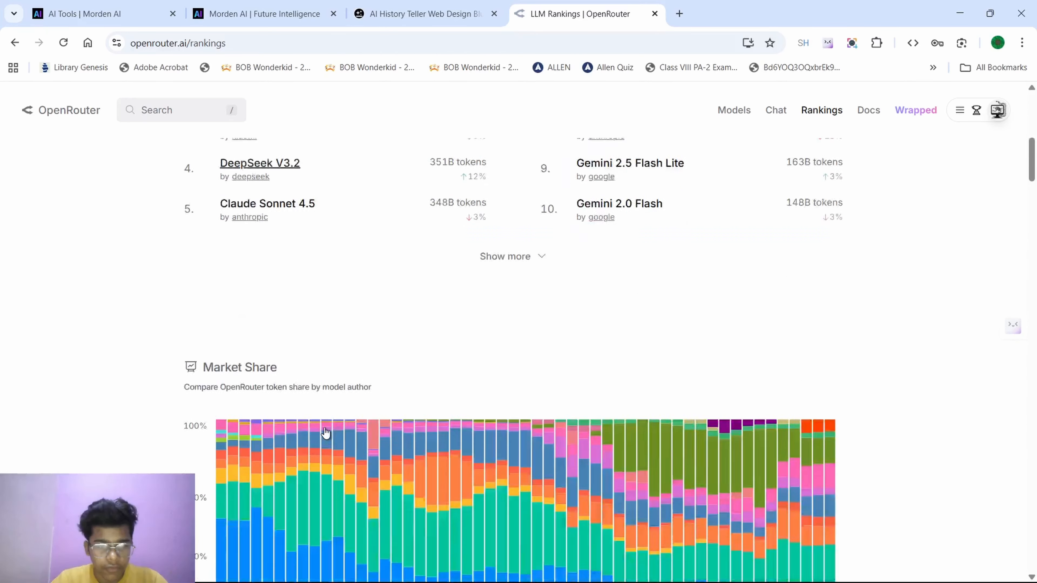
scroll(419, 188, "down", 15)
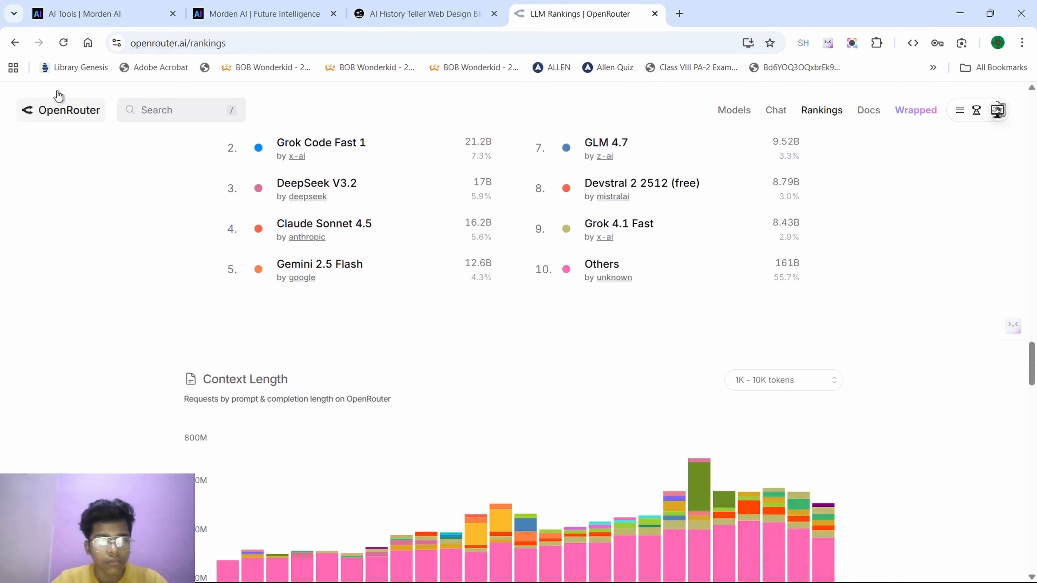
- Switch back to the Genspark website build and check the agent's progress in the conversation
left_click(265, 13)
left_click(425, 14)
scroll(192, 297, "up", 10)
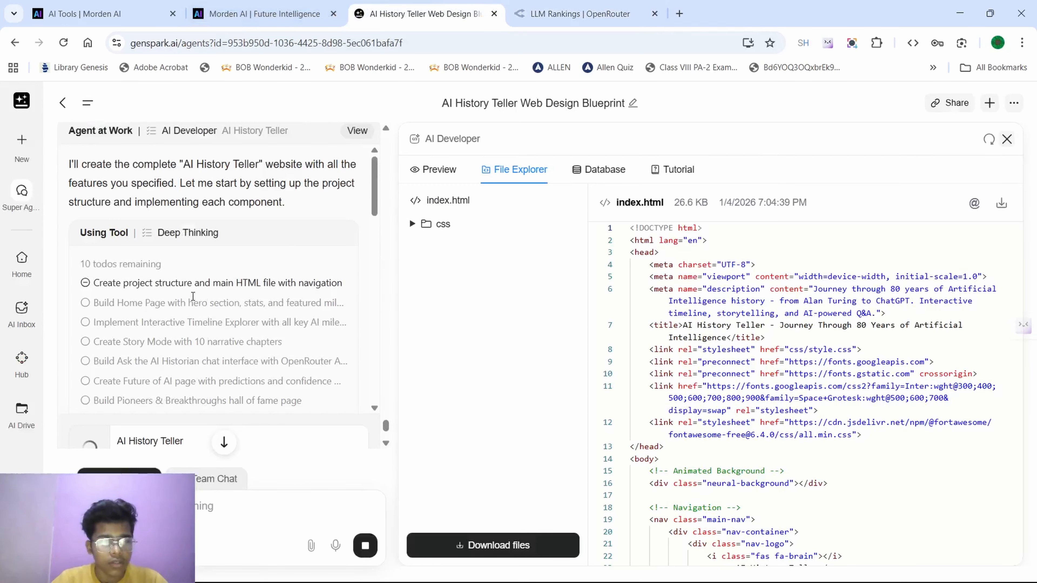
scroll(193, 296, "down", 6)
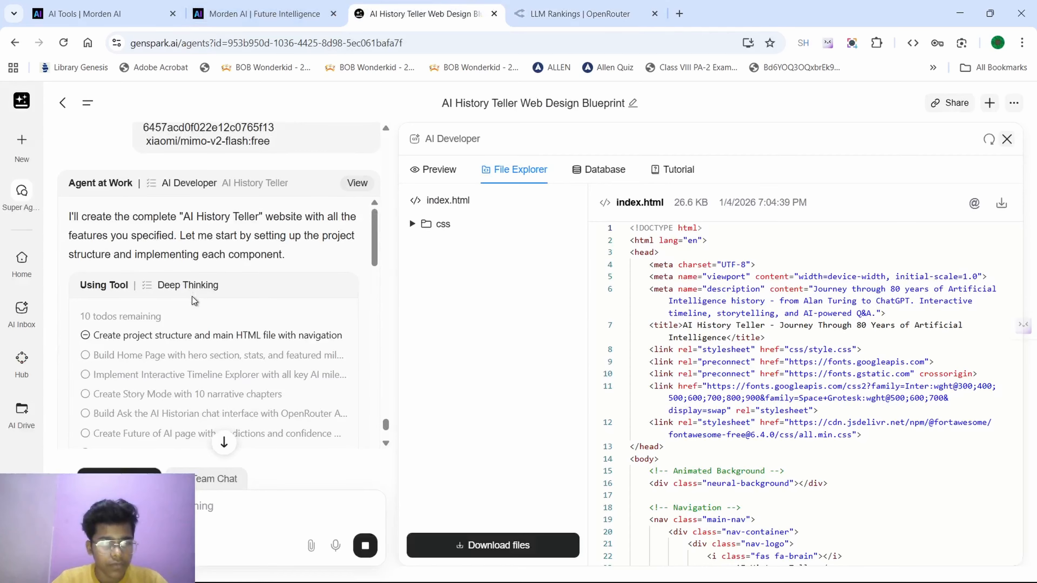
scroll(192, 299, "down", 5)
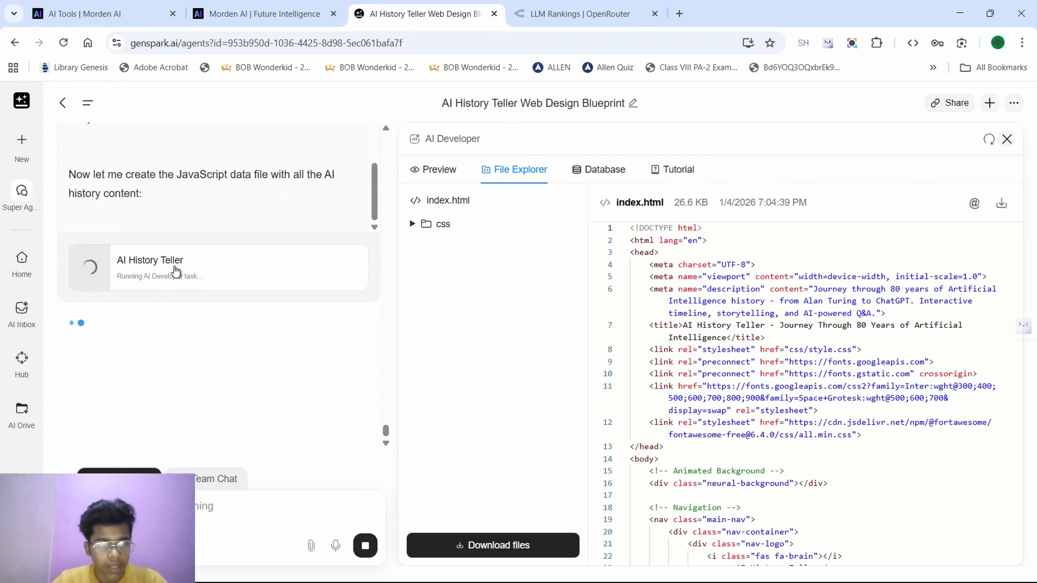
- Preview the generated index.html page and look through its milestones, future predictions, Pioneers & Breakthroughs section and footer
left_click(414, 175)
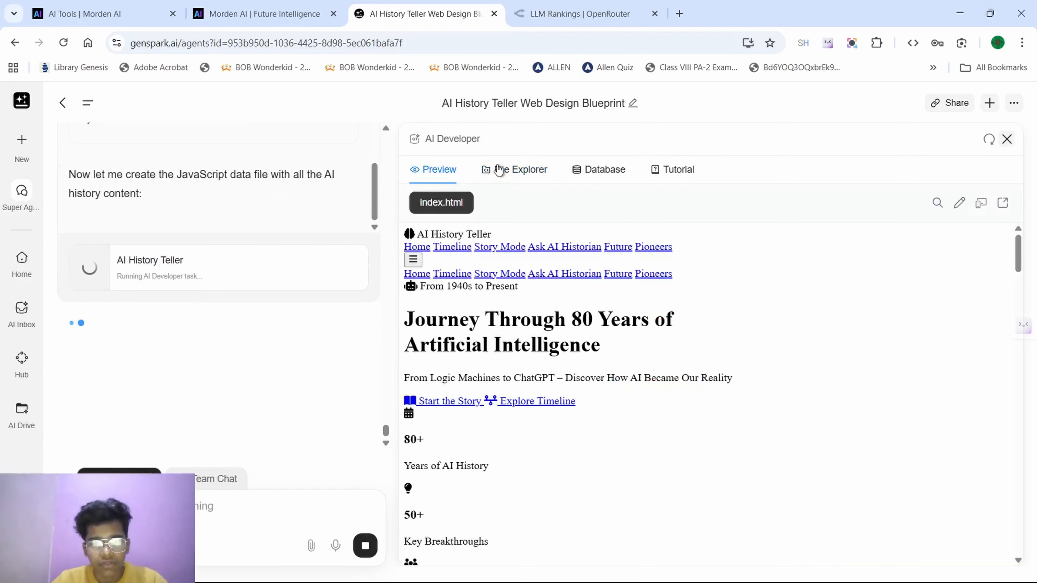
scroll(592, 313, "down", 15)
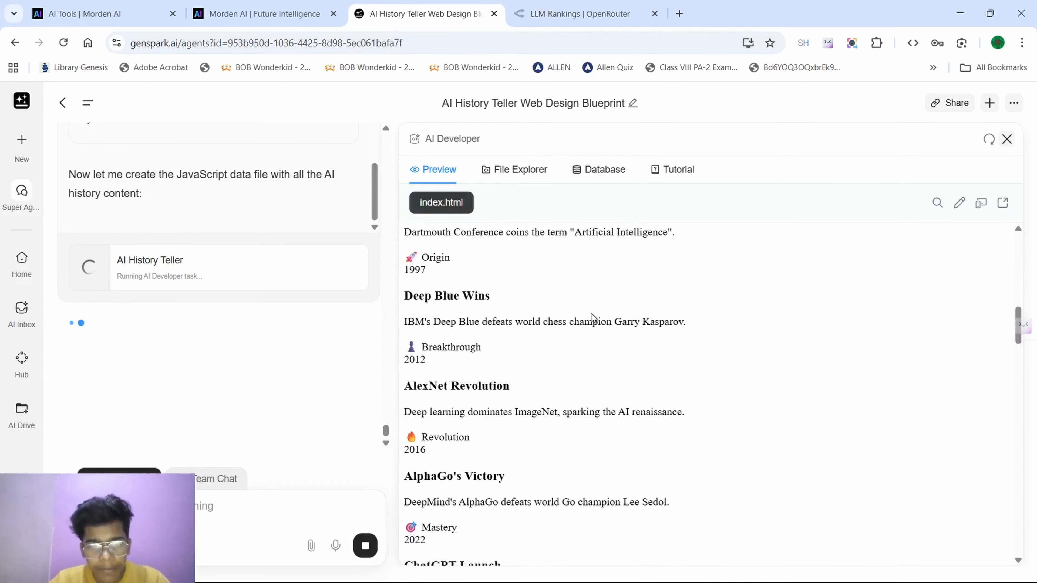
scroll(593, 318, "down", 10)
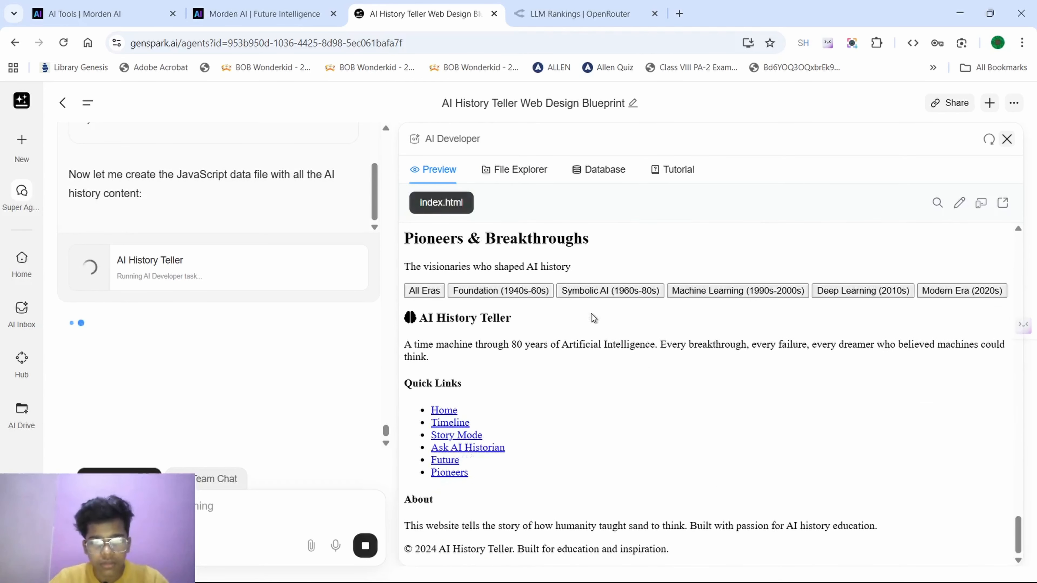
scroll(592, 314, "up", 10)
scroll(592, 314, "down", 5)
scroll(592, 314, "up", 9)
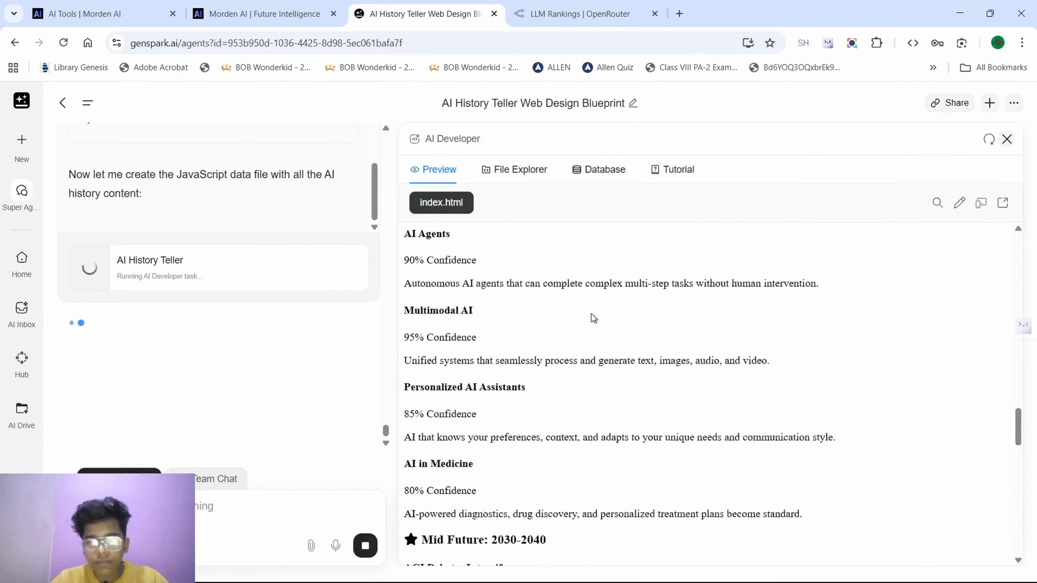
scroll(591, 314, "down", 10)
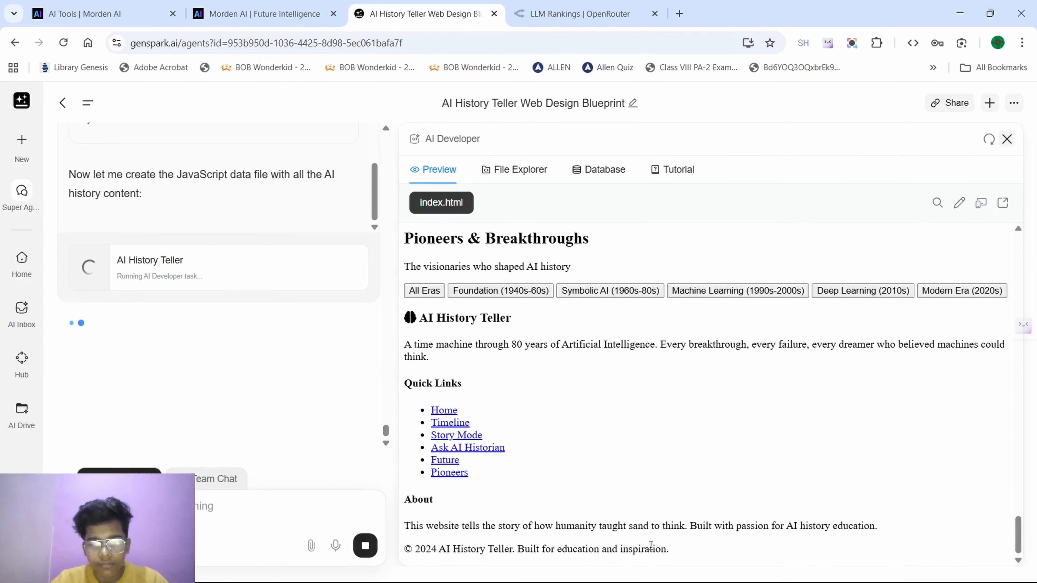
left_click_drag(650, 546, 476, 543)
left_click(468, 526)
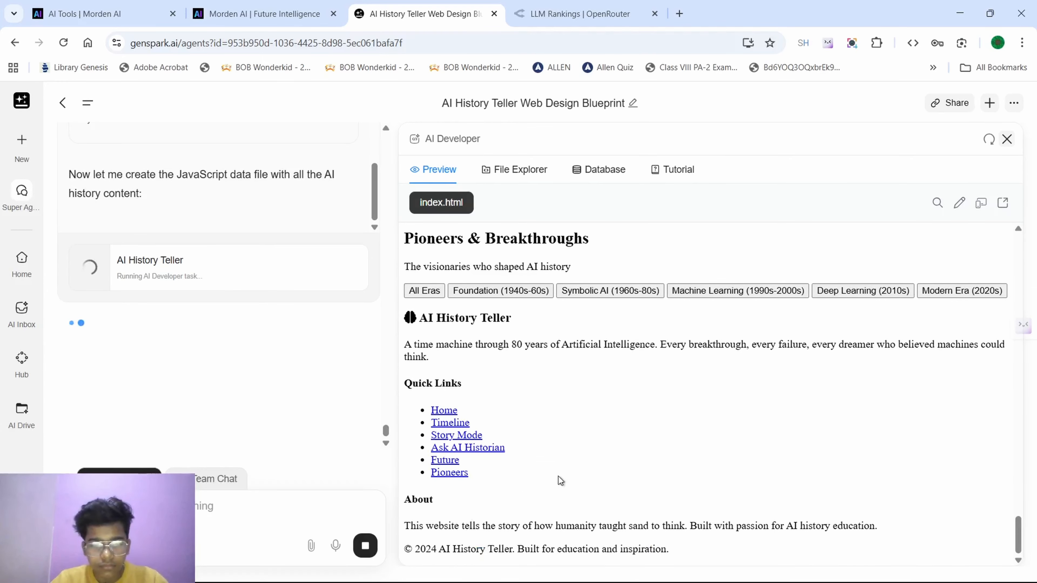
- Look through the AI Developer tutorial's table of contents and view the website's database section
left_click(668, 170)
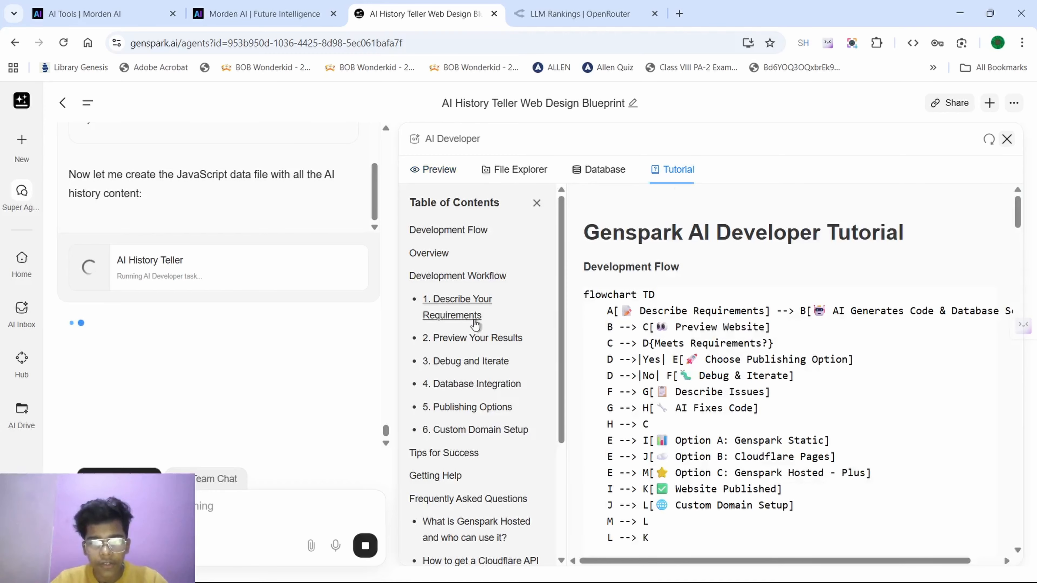
scroll(480, 286, "down", 4)
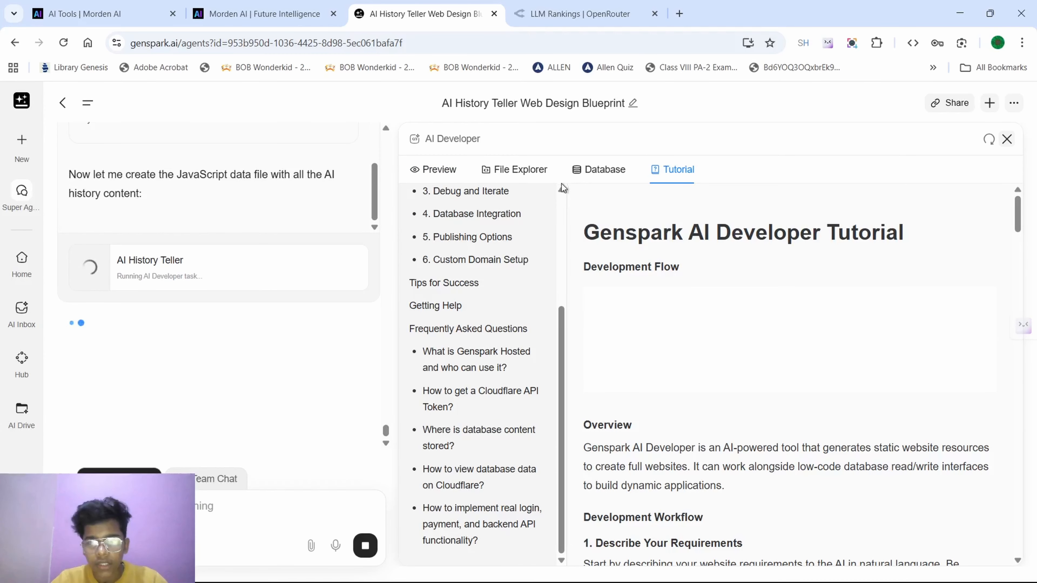
left_click(599, 170)
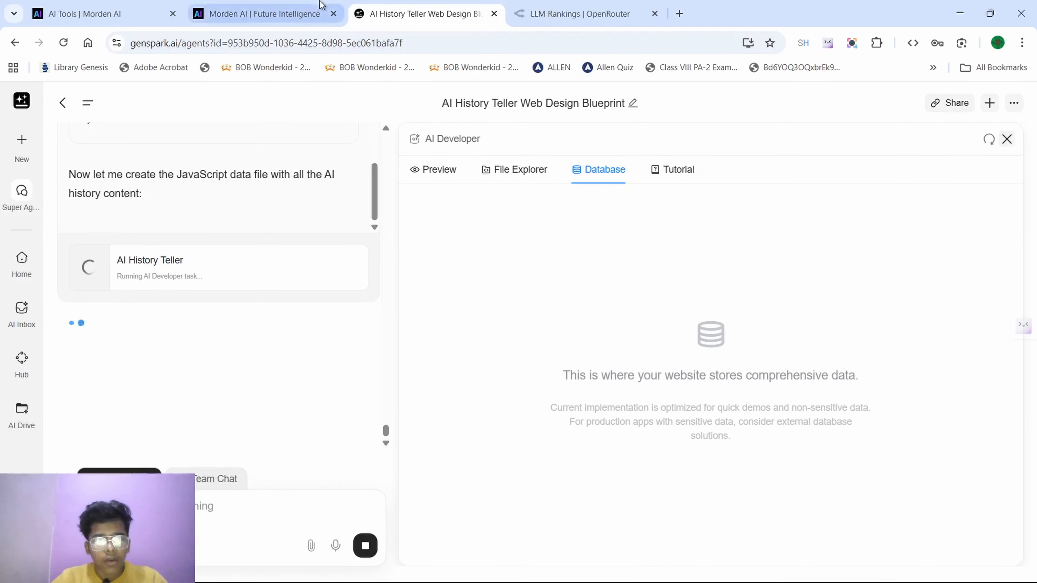
- Close the Morden AI chat page and switch to the OpenRouter rankings
left_click(285, 14)
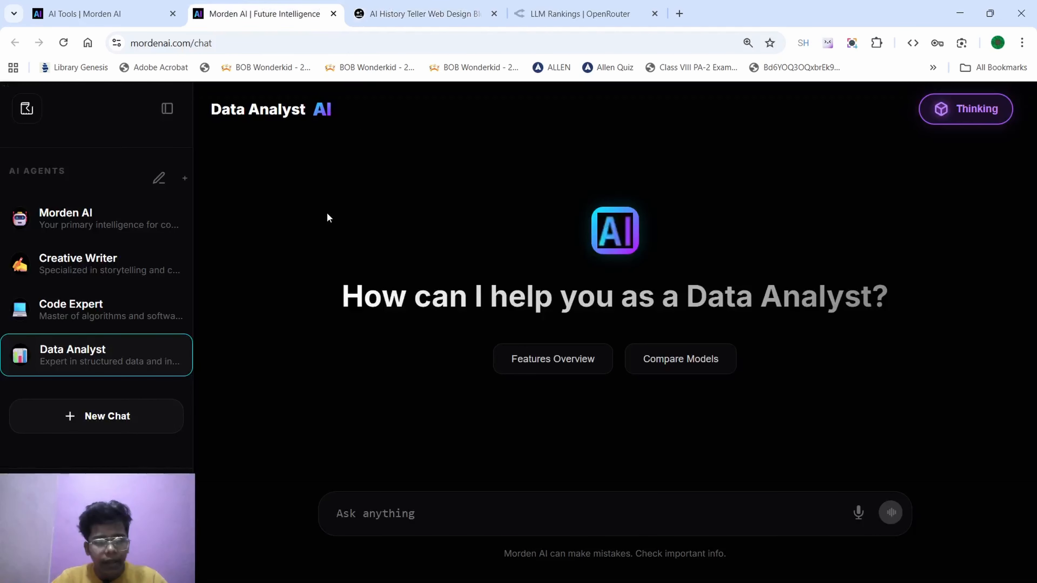
left_click(334, 13)
left_click(380, 9)
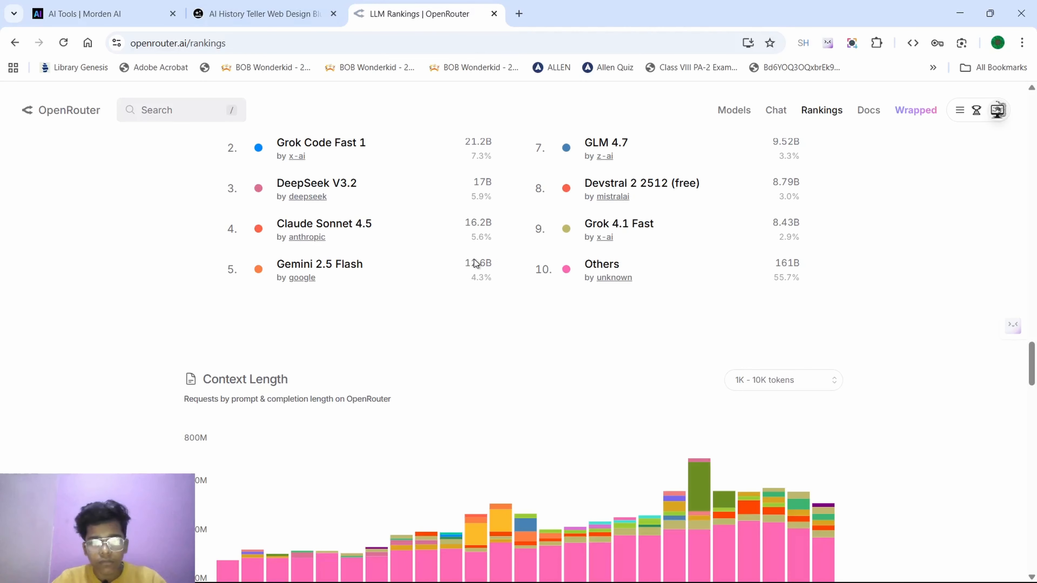
- Open the unknown author's page from the rankings, close it, and look through the rankings below Context Length
left_click(623, 279)
left_click(446, 9)
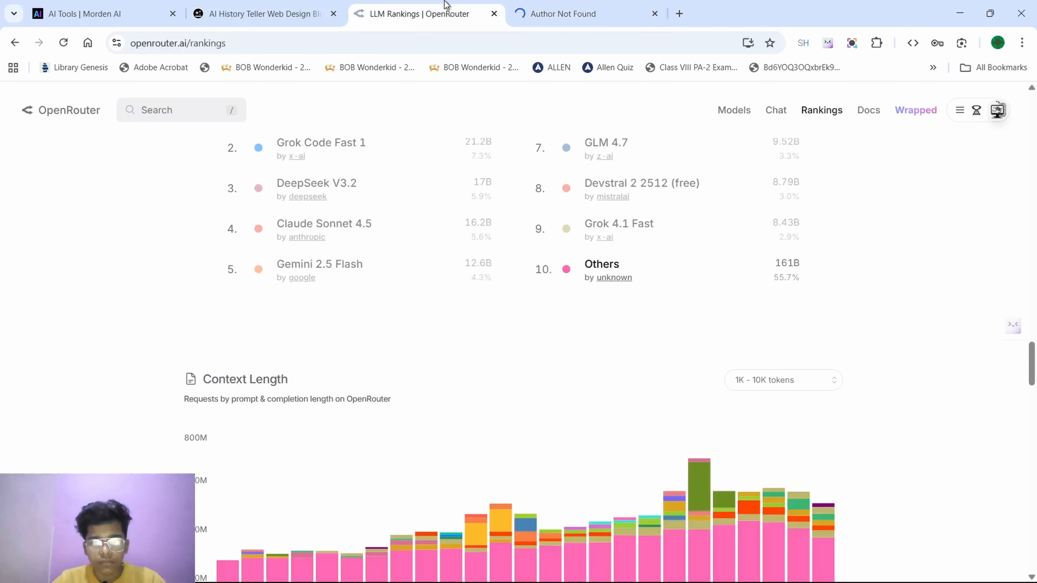
left_click(655, 13)
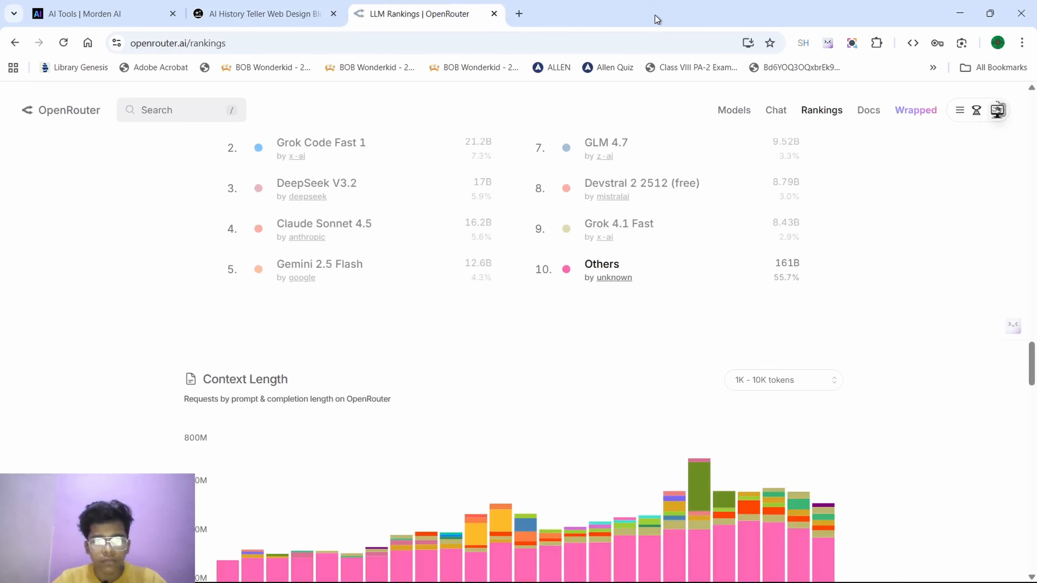
scroll(512, 291, "down", 6)
scroll(511, 290, "down", 2)
scroll(511, 290, "up", 4)
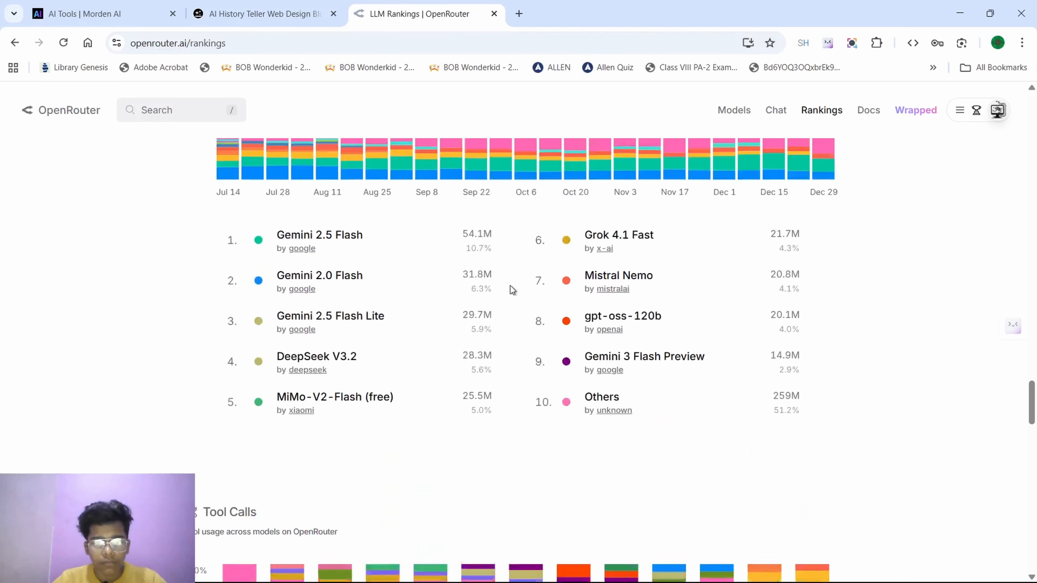
- Return to the Genspark build and check the index.html code and the website's database section
left_click(343, 6)
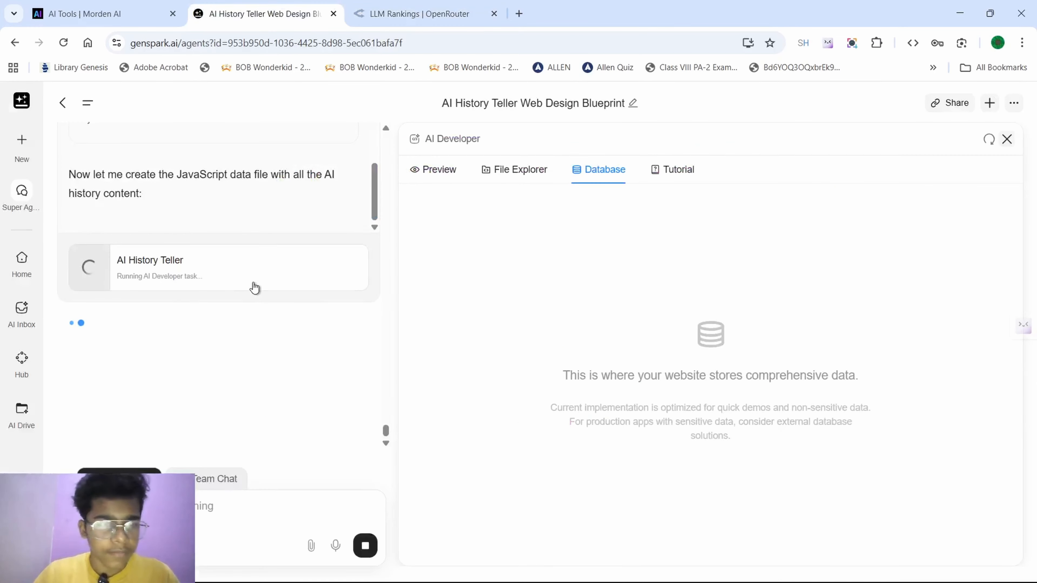
left_click(522, 170)
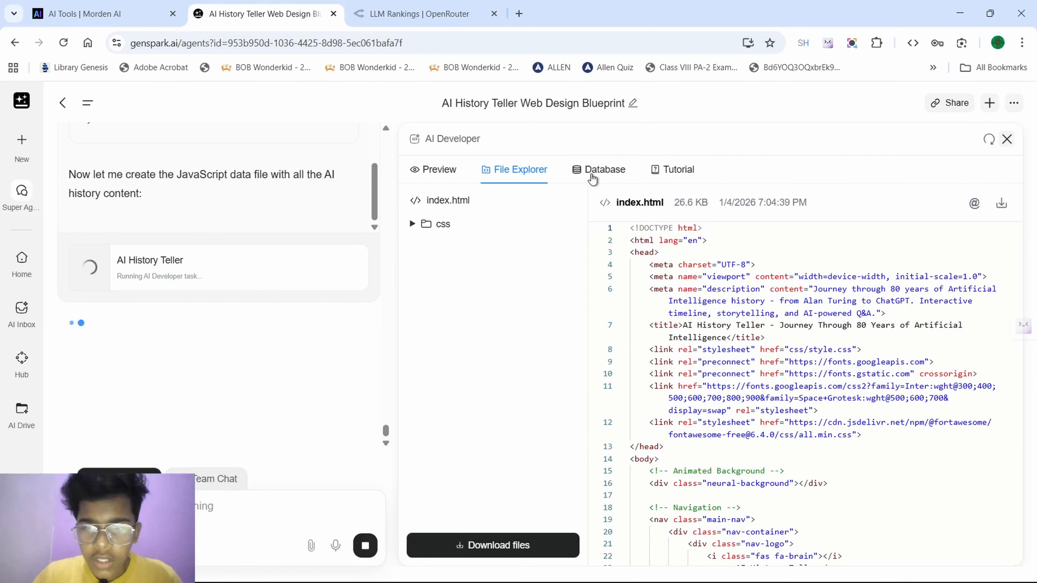
left_click(591, 172)
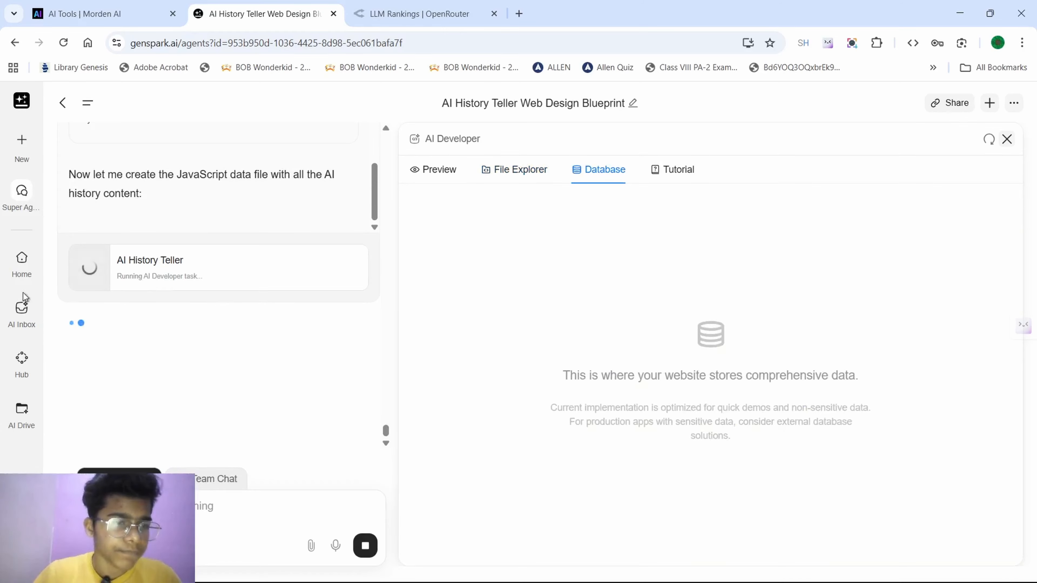
left_click(180, 8)
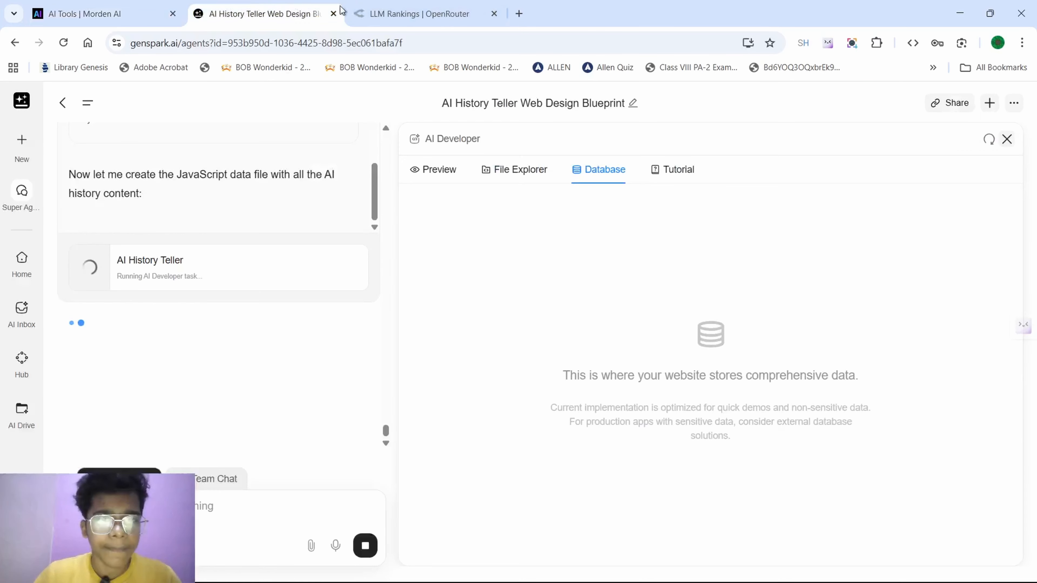
- Review the embedded preview from its future predictions down to the footer, and switch to the full-page version of the website
left_click(281, 9)
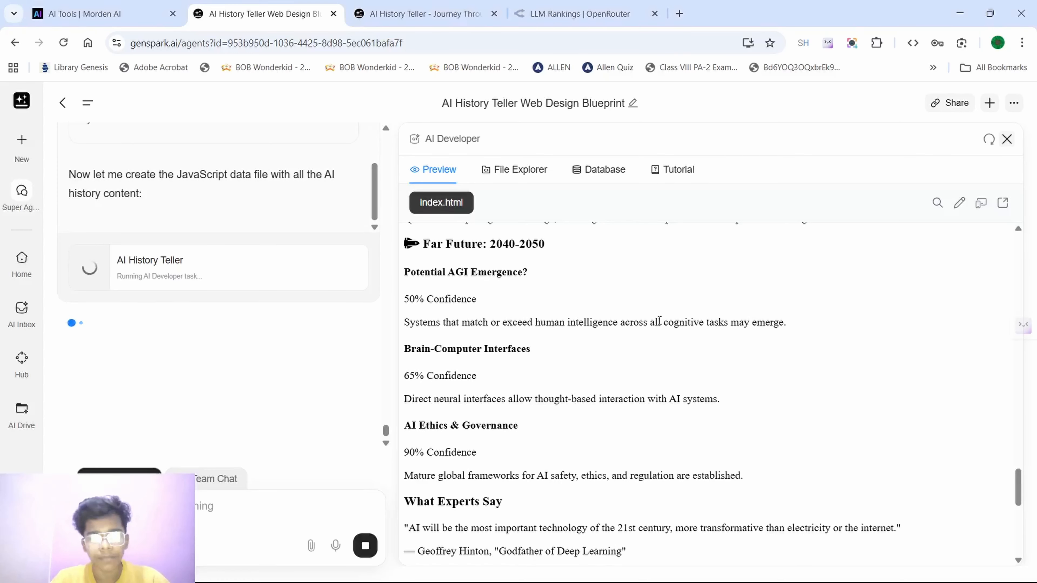
scroll(526, 272, "down", 5)
key("ctrl+Tab")
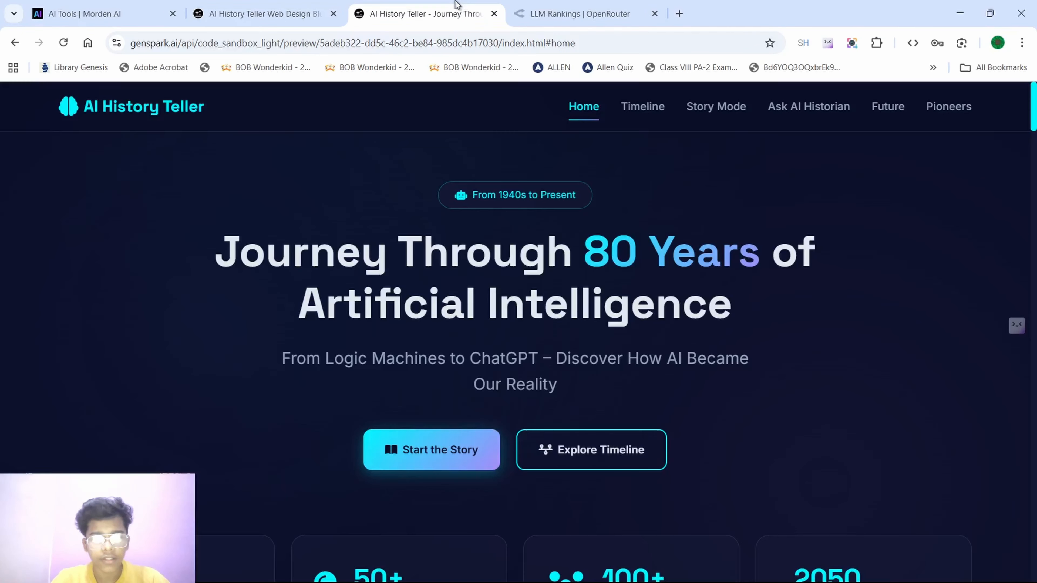
- Reopen the generated website from the Genspark preview in a new browser tab and close the older copy
left_click(261, 13)
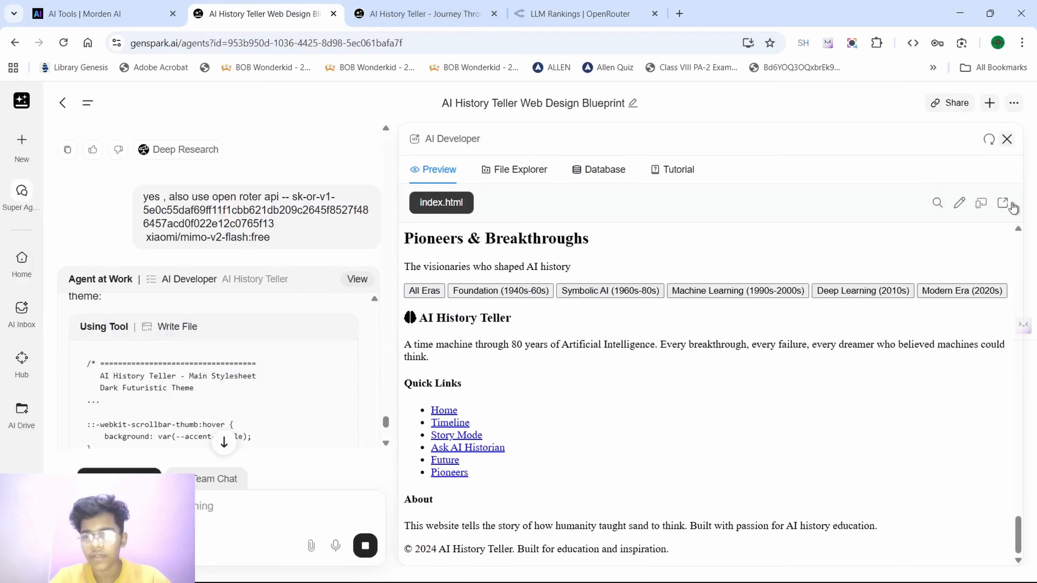
left_click(1004, 203)
left_click(654, 13)
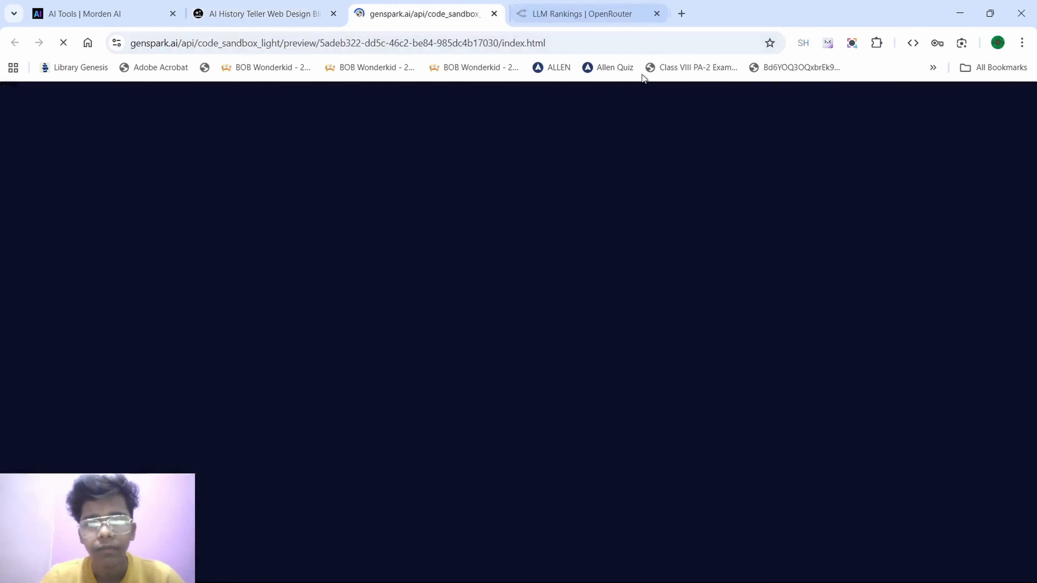
- Look over the AI History Teller home page, including its hero section, statistics cards and Featured Milestones
scroll(601, 264, "down", 10)
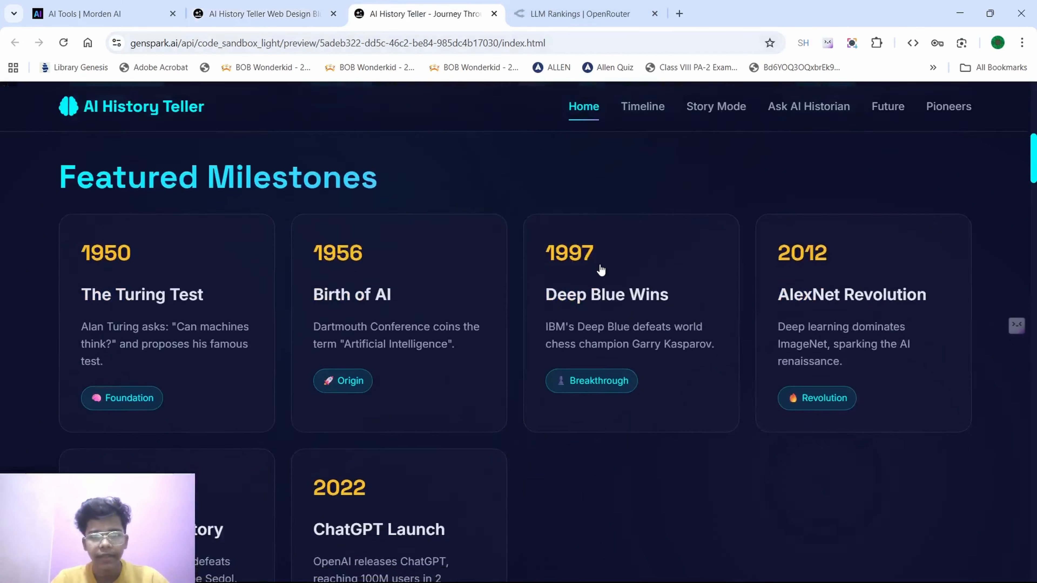
scroll(601, 265, "up", 14)
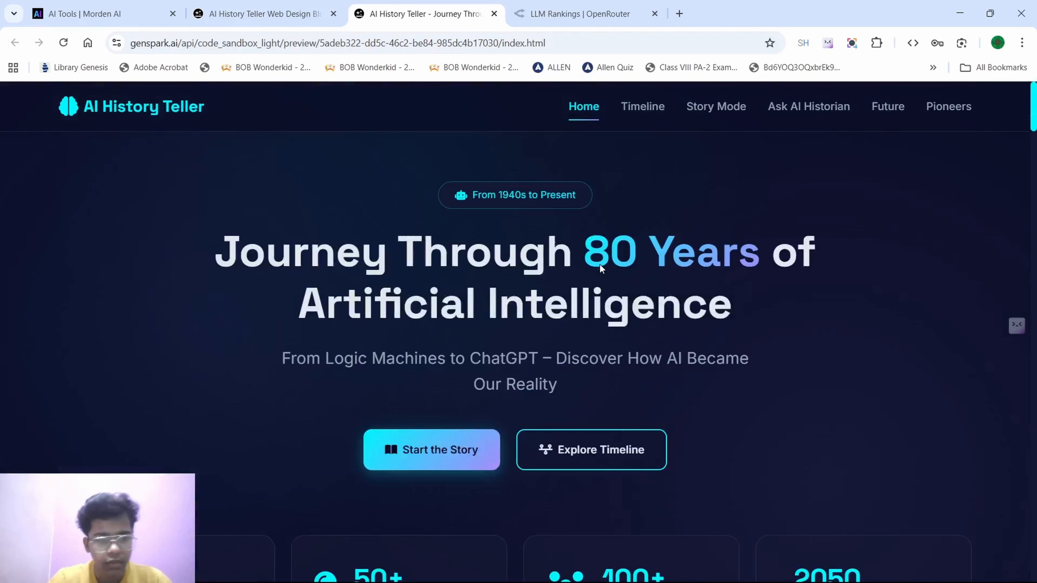
scroll(600, 264, "down", 5)
scroll(577, 198, "up", 3)
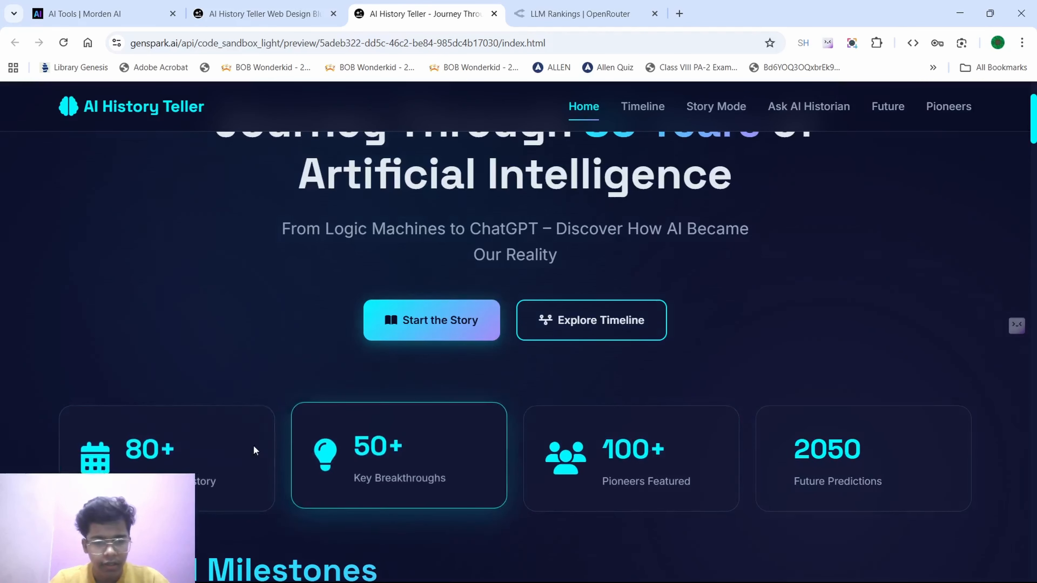
- Search Google for the text "Years of AI History" taken from the home page's first statistics card
left_click_drag(108, 441, 273, 480)
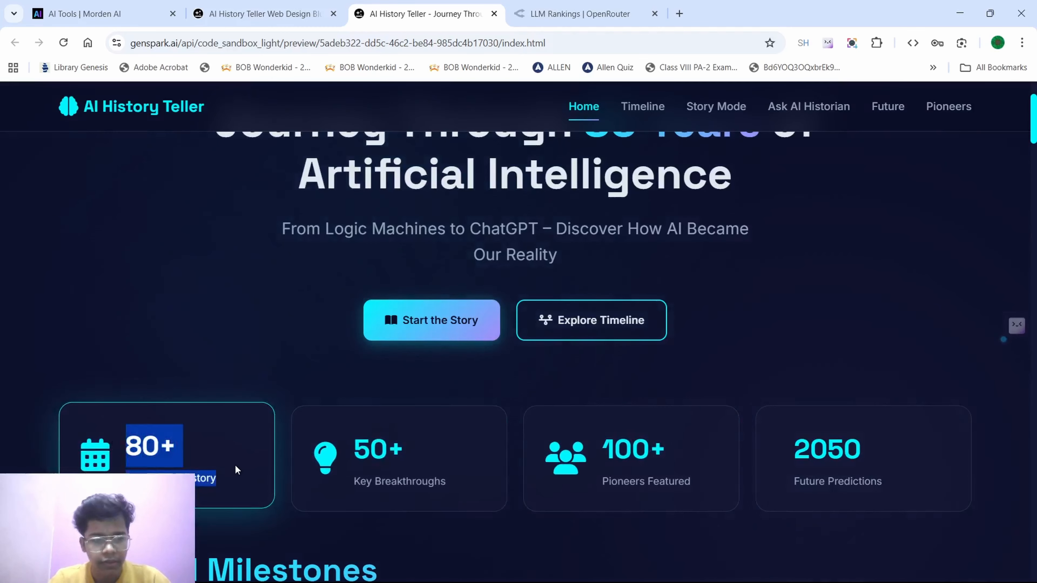
left_click(234, 441)
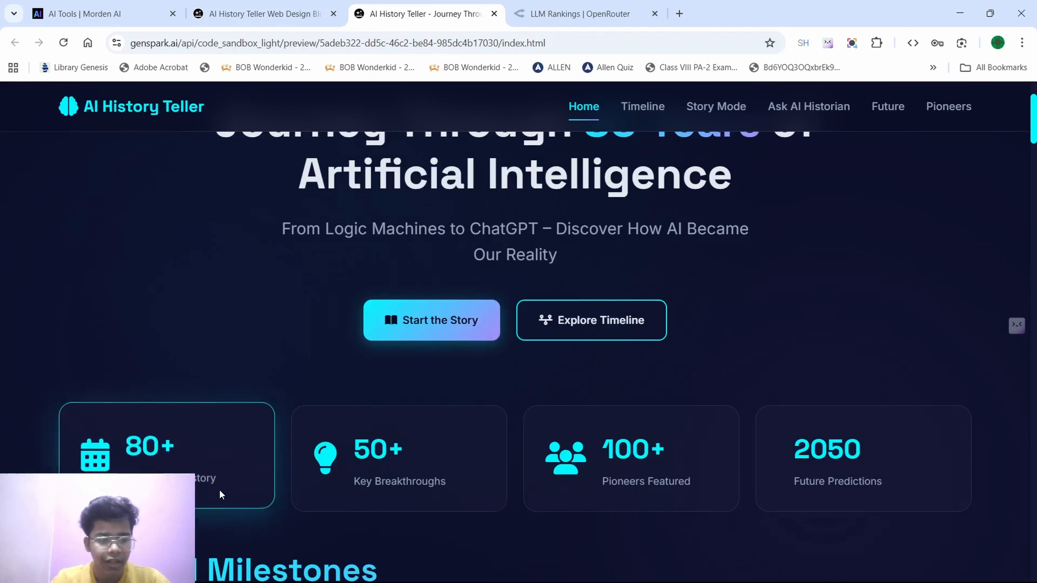
left_click_drag(217, 480, 127, 474)
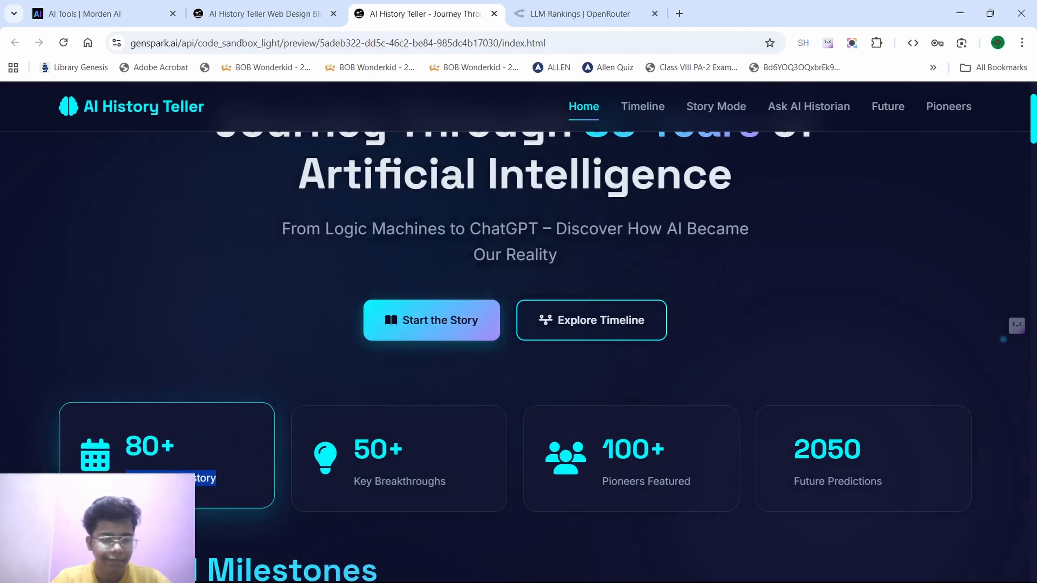
left_click_drag(202, 478, 506, 13)
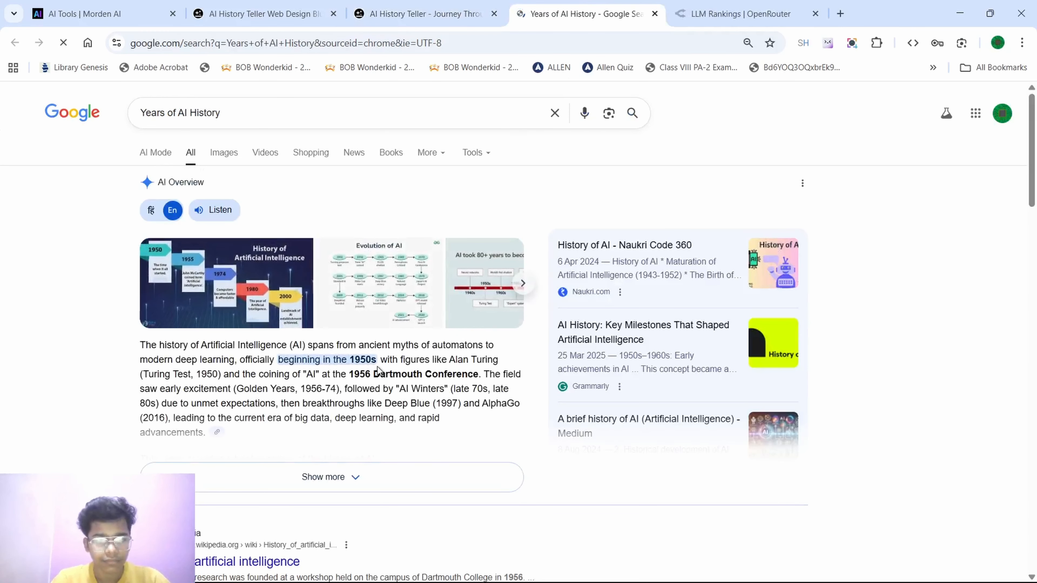
- Expand the AI Overview for the "Years of AI History" search and read through it
left_click(383, 466)
scroll(392, 461, "down", 6)
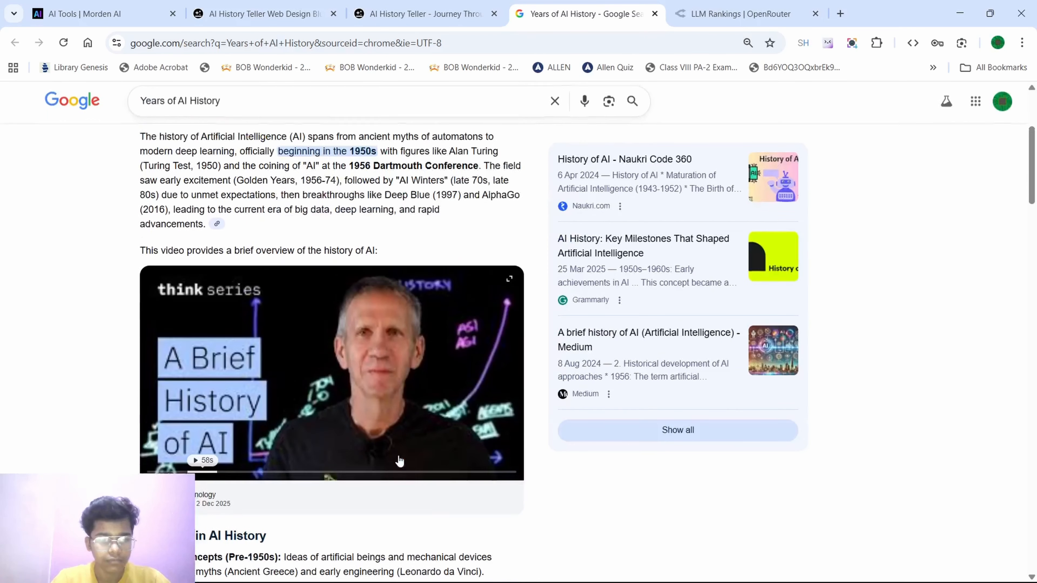
scroll(398, 457, "up", 10)
- Extend the Google query and search for "Years of AI History tell"
left_click(281, 114)
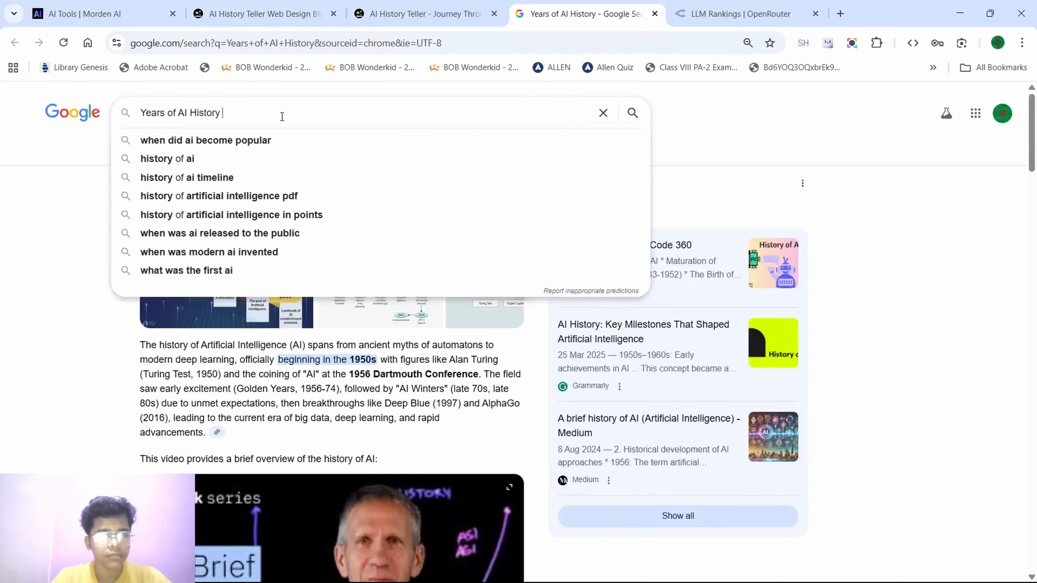
type("to")
key("BackSpace")
key("BackSpace")
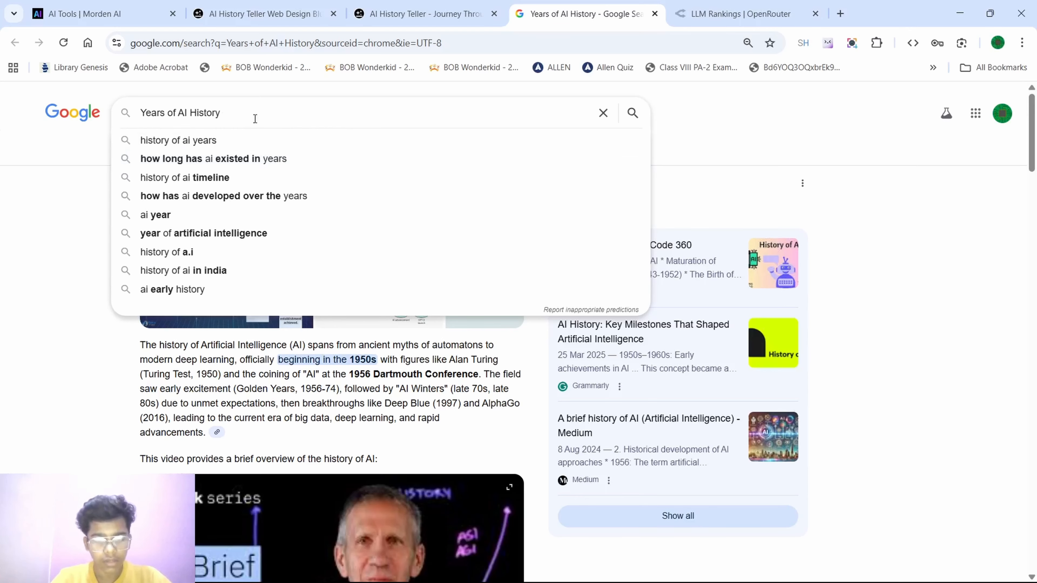
type("te")
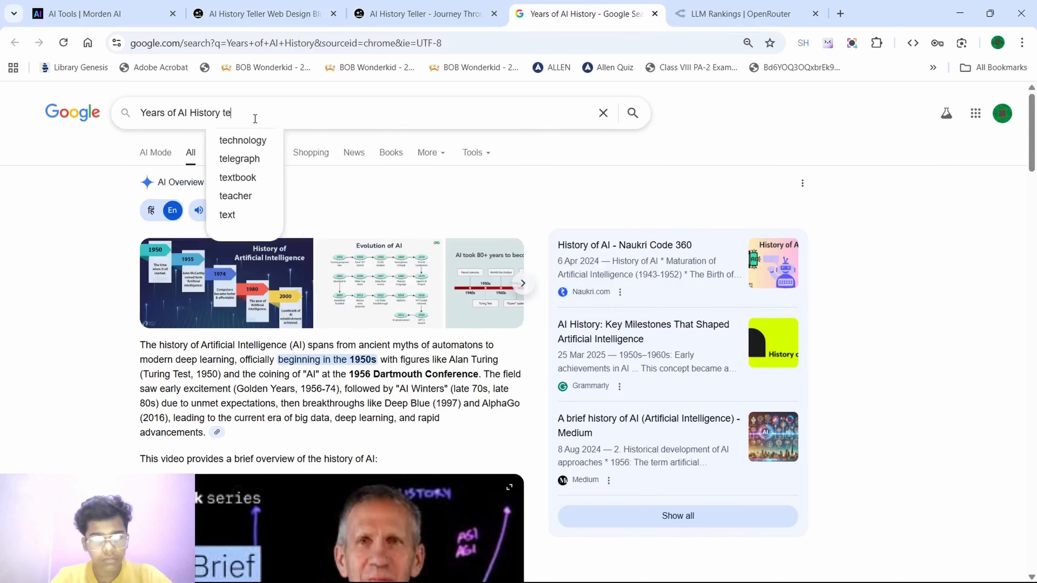
type("ll")
key("Return")
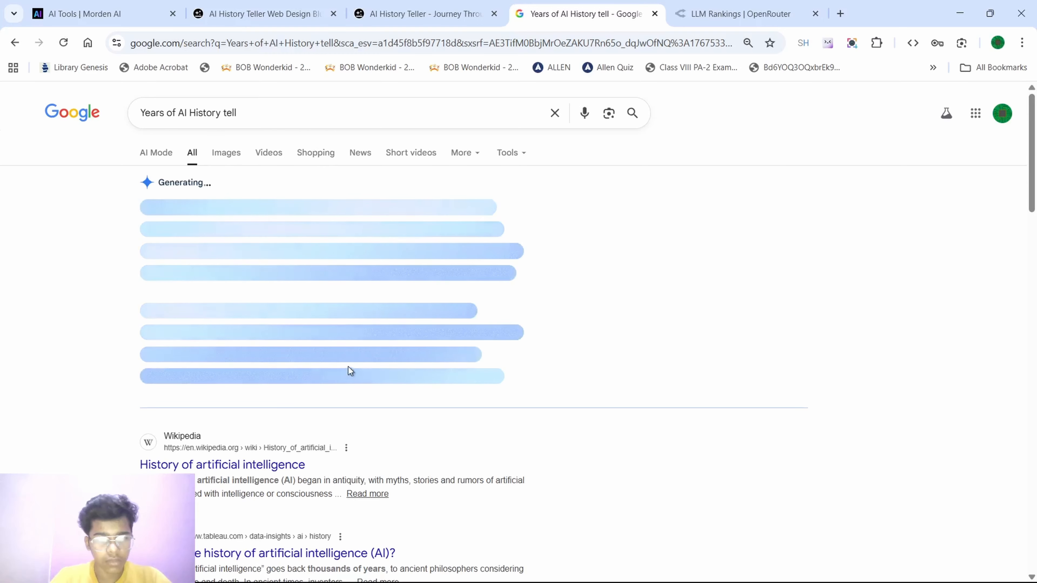
- Expand the new AI Overview and read it through to the Generative AI Era section
left_click(324, 382)
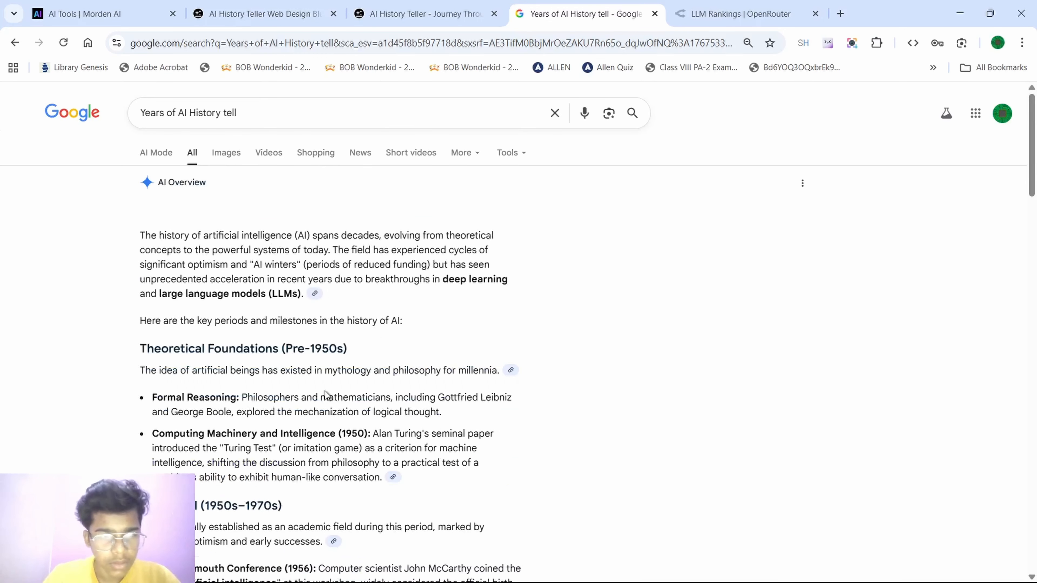
scroll(327, 395, "down", 12)
scroll(325, 392, "down", 5)
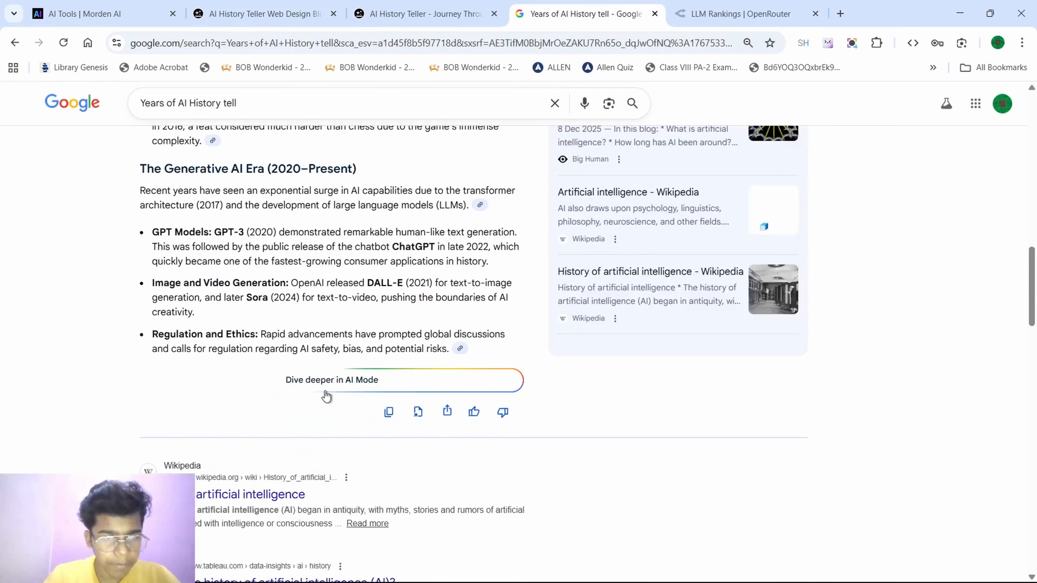
- Reword the Google query and search for "how many years Years of AI History"
left_click(245, 105)
key("BackSpace")
key("BackSpace")
key("BackSpace")
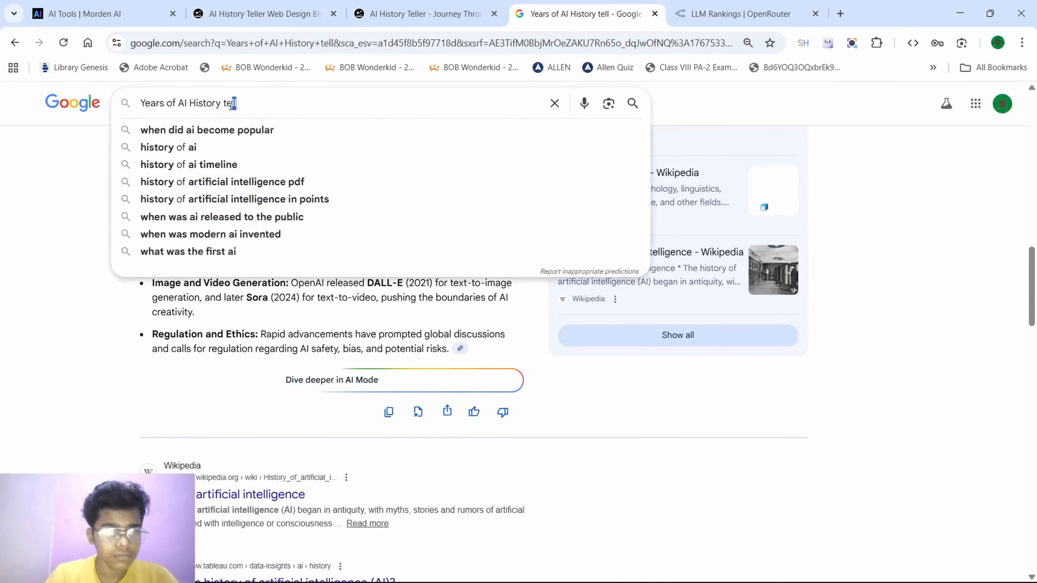
key("BackSpace")
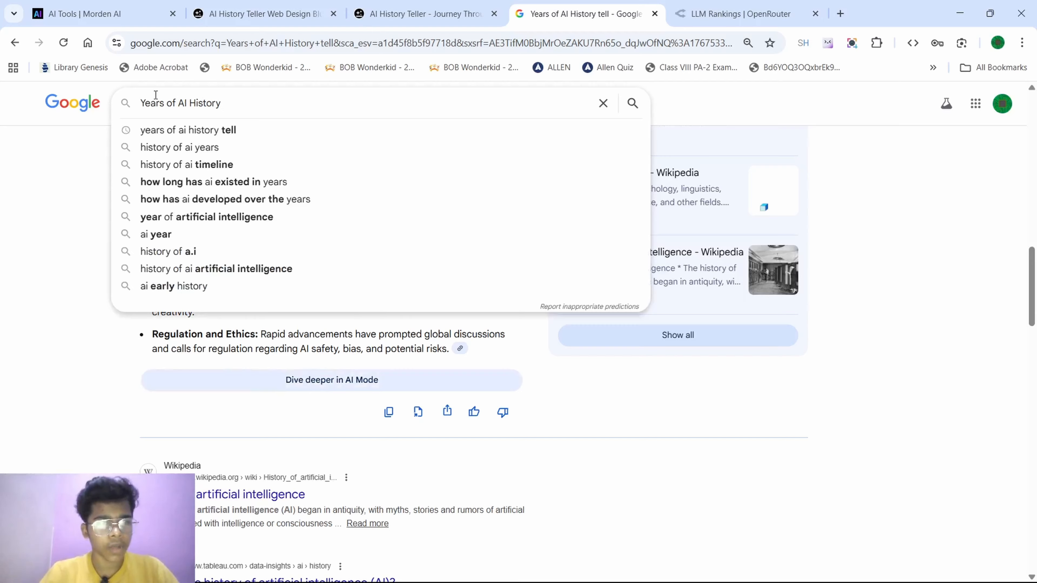
left_click(143, 102)
type("how ma ")
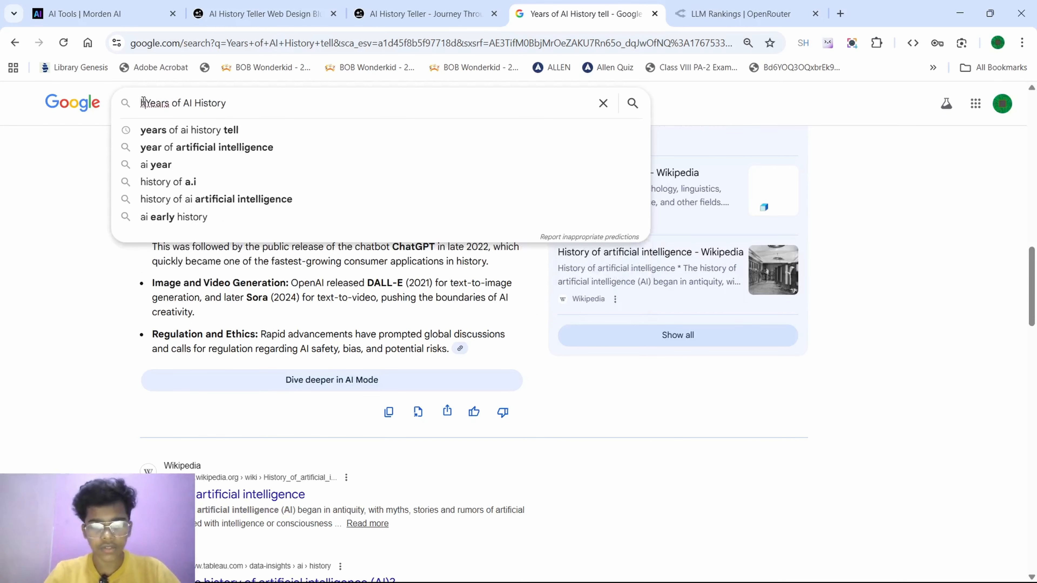
type("ny y")
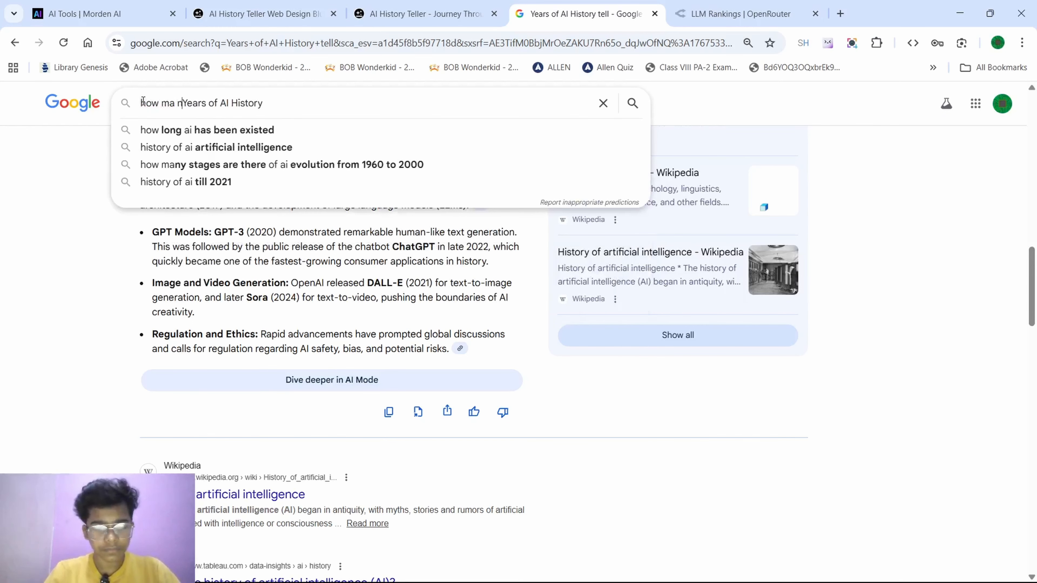
type("ears")
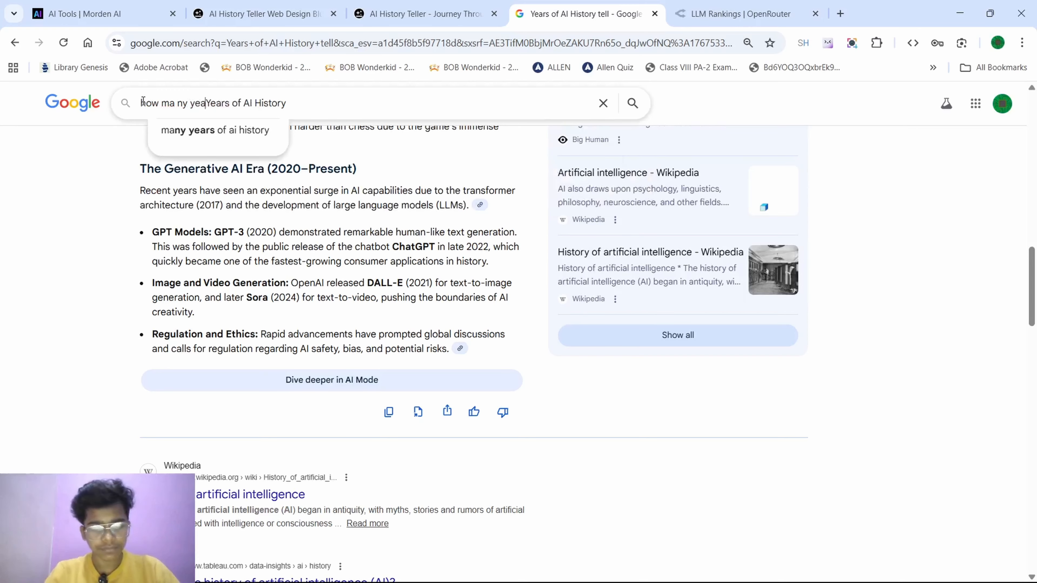
key("Return")
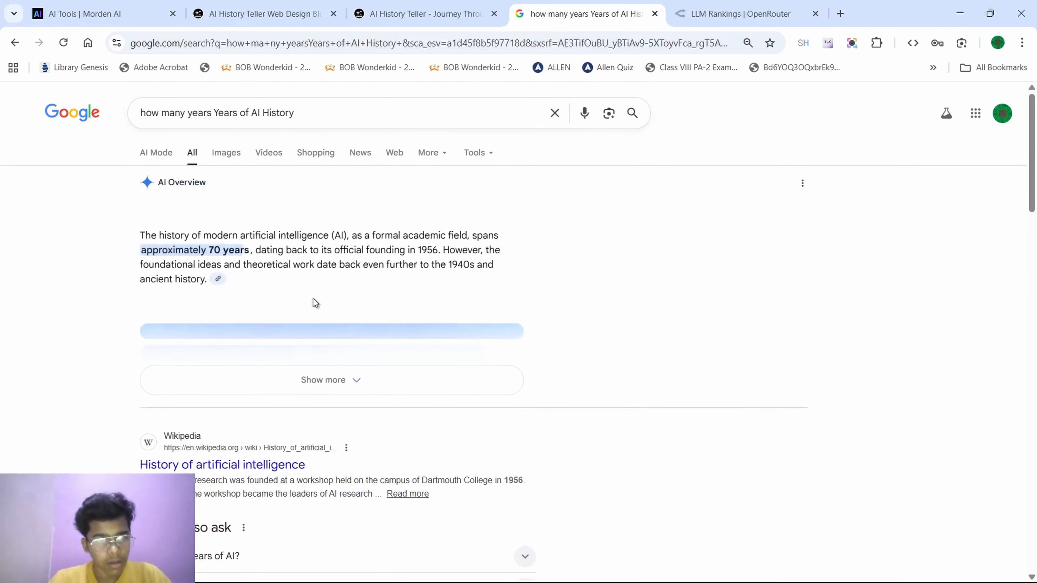
- Read the AI Overview's opening answer on the age of AI and expand the overview
left_click_drag(221, 250, 216, 251)
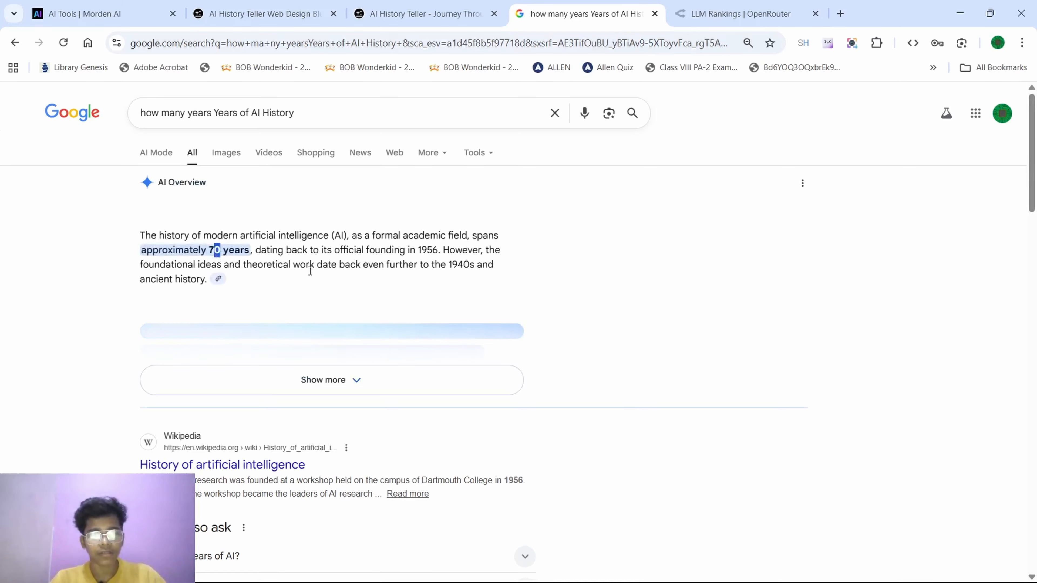
left_click(410, 367)
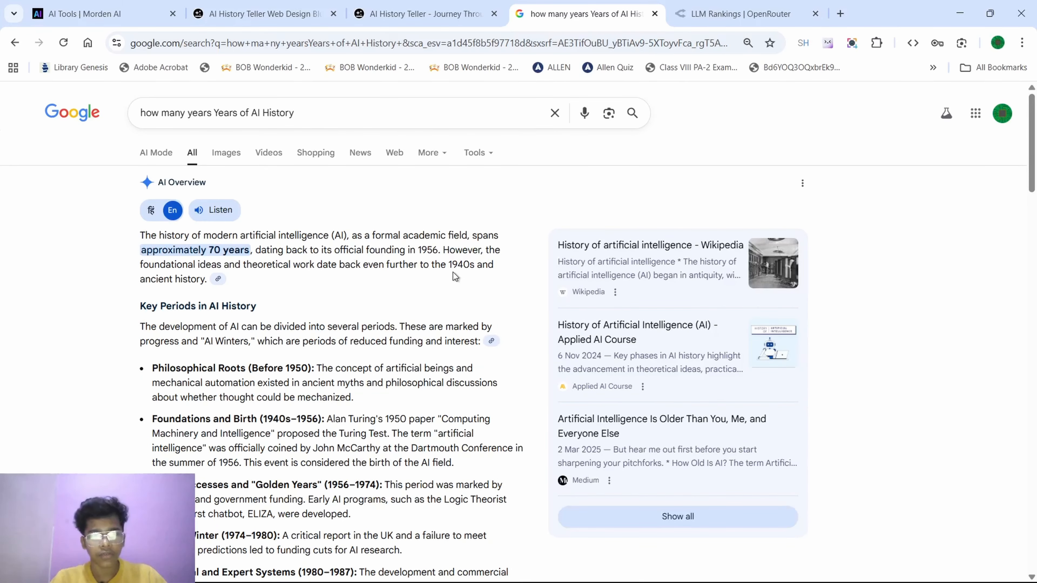
left_click_drag(465, 267, 485, 280)
left_click(484, 279)
- Return to the AI History Teller home page and review its statistics cards and Featured Milestones
left_click(429, 5)
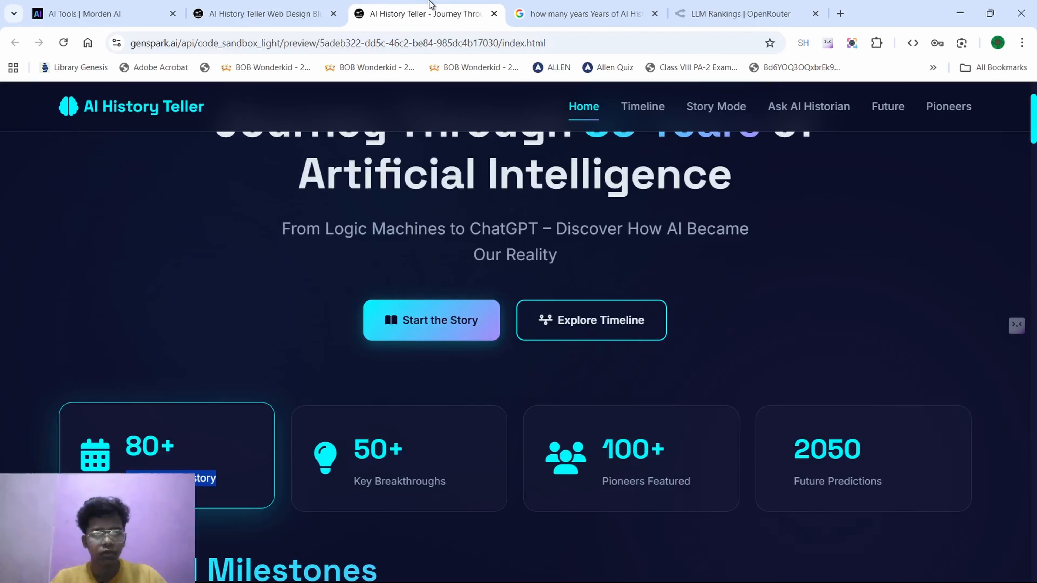
scroll(426, 441, "down", 10)
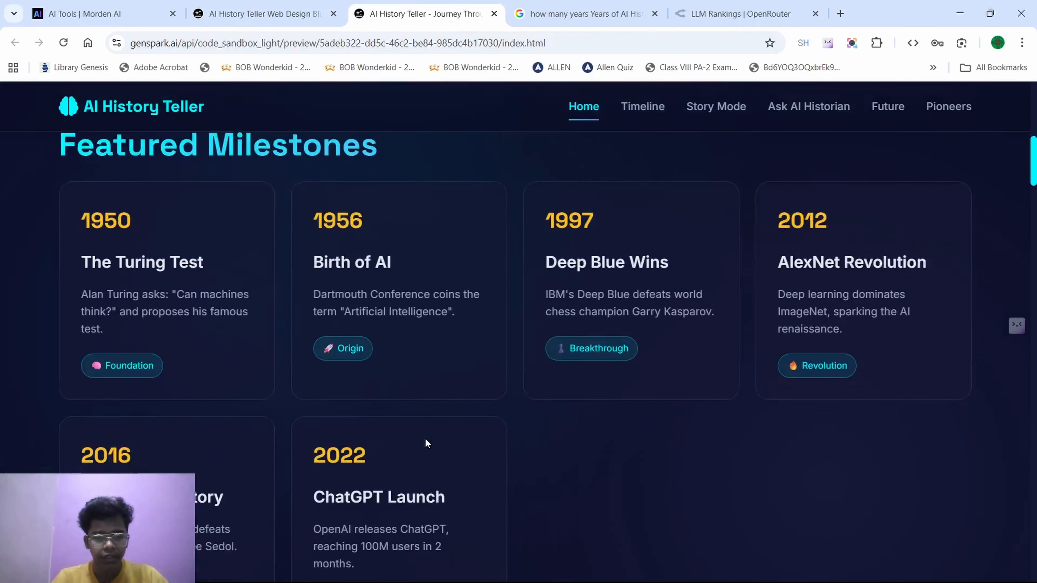
scroll(412, 417, "down", 3)
scroll(363, 311, "up", 2)
- Return to the Genspark project and read the agent's build log up to the main JavaScript file and OpenRouter API integration
left_click(263, 14)
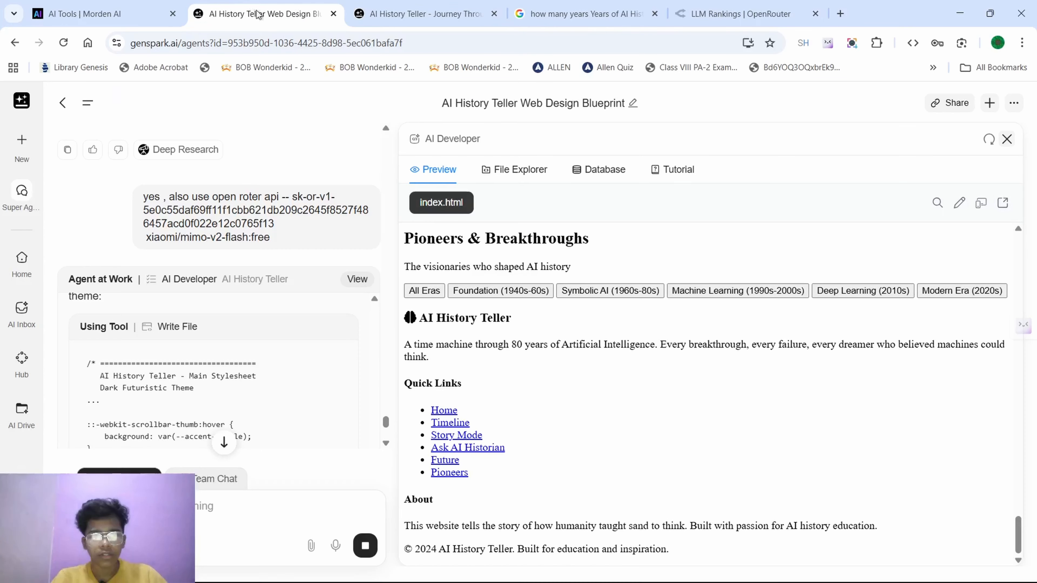
scroll(274, 343, "down", 8)
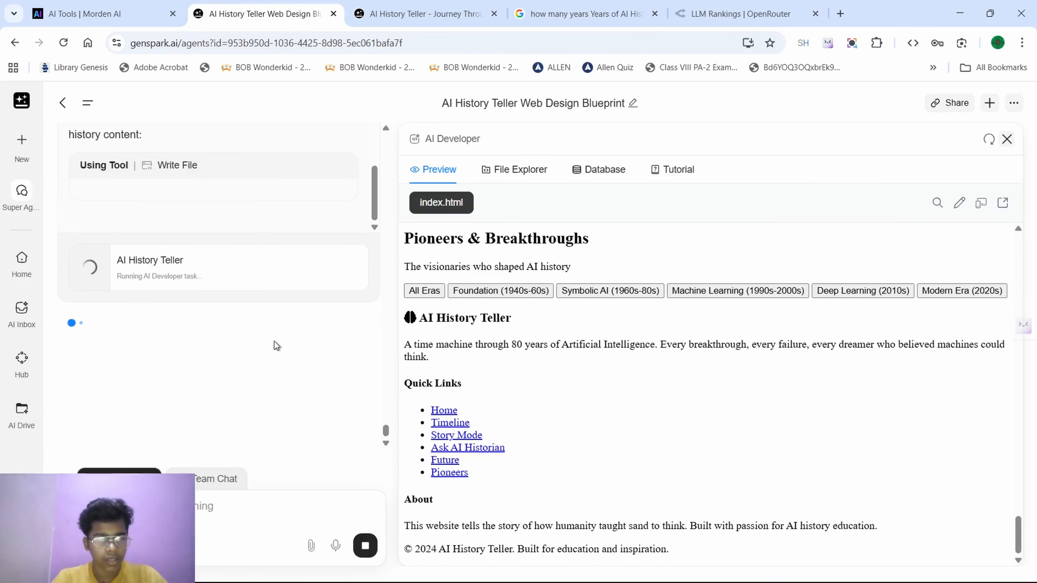
left_click_drag(110, 267, 335, 283)
key("alt+Tab")
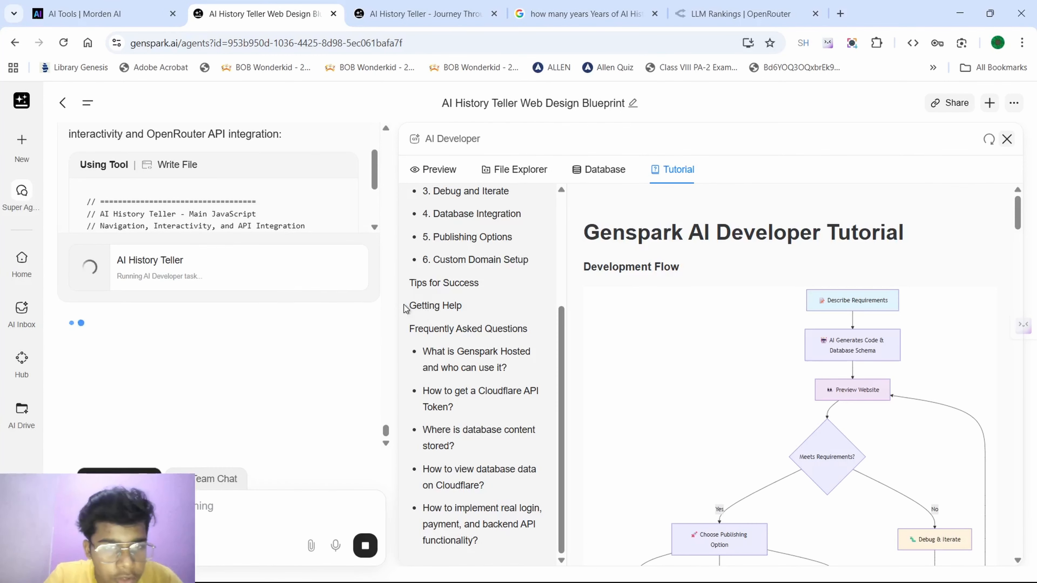
scroll(208, 310, "up", 4)
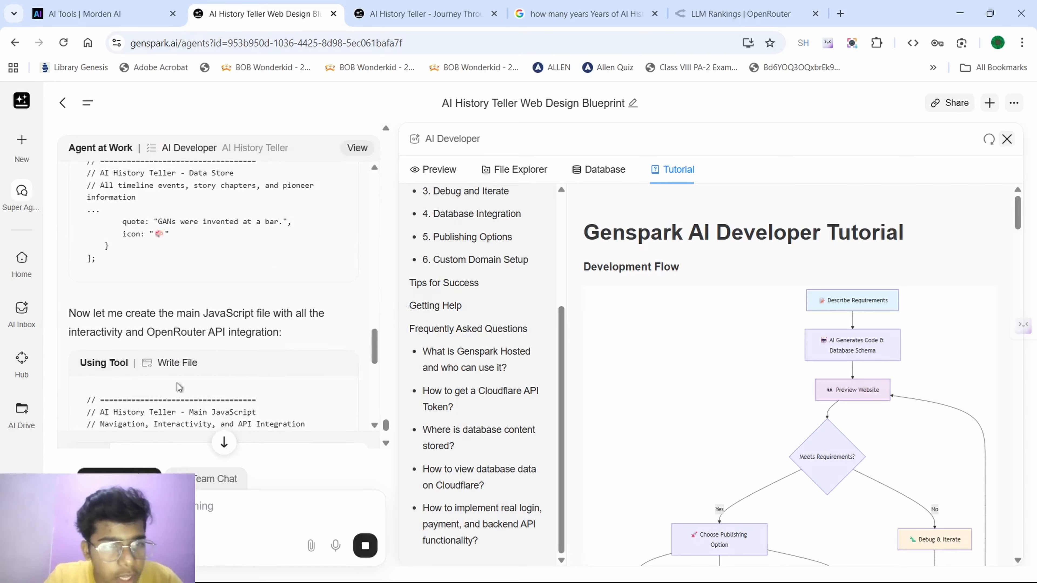
left_click_drag(129, 314, 280, 333)
left_click(309, 335)
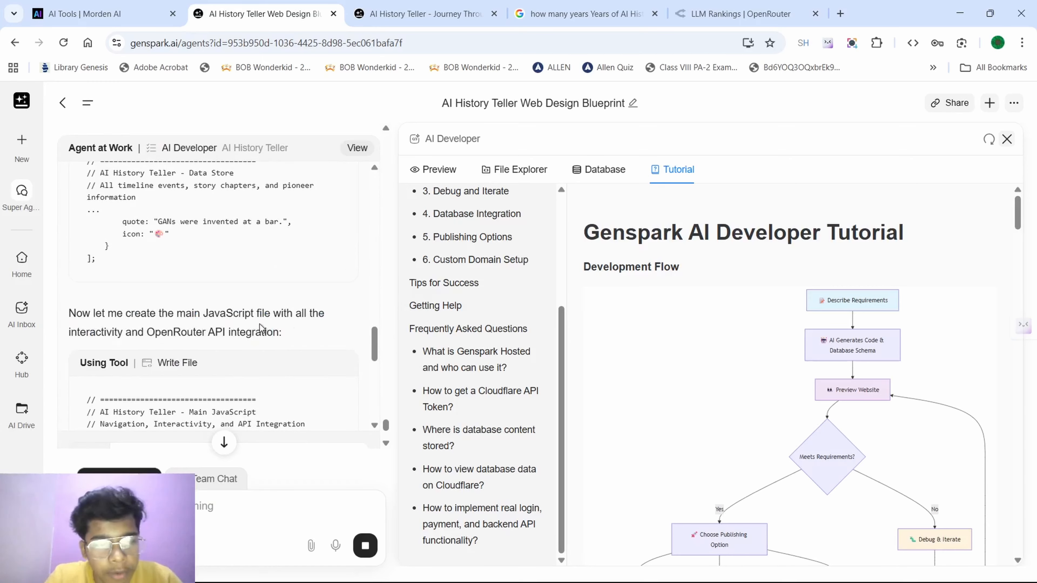
- Close the Google search page and read the AI Developer tutorial from the Development Flow chart to the Publishing Options
scroll(817, 318, "down", 4)
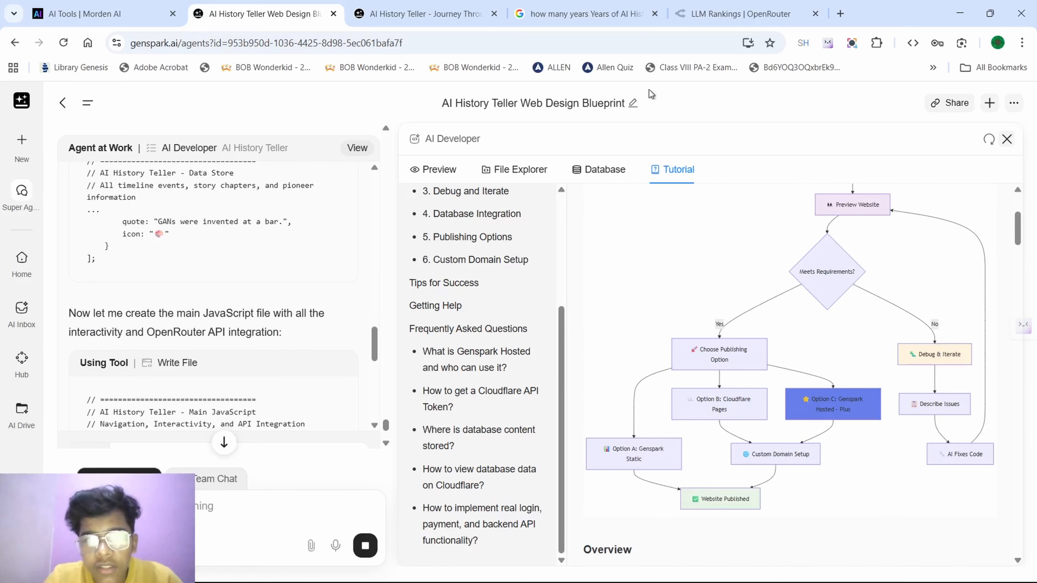
left_click(654, 13)
scroll(715, 282, "up", 4)
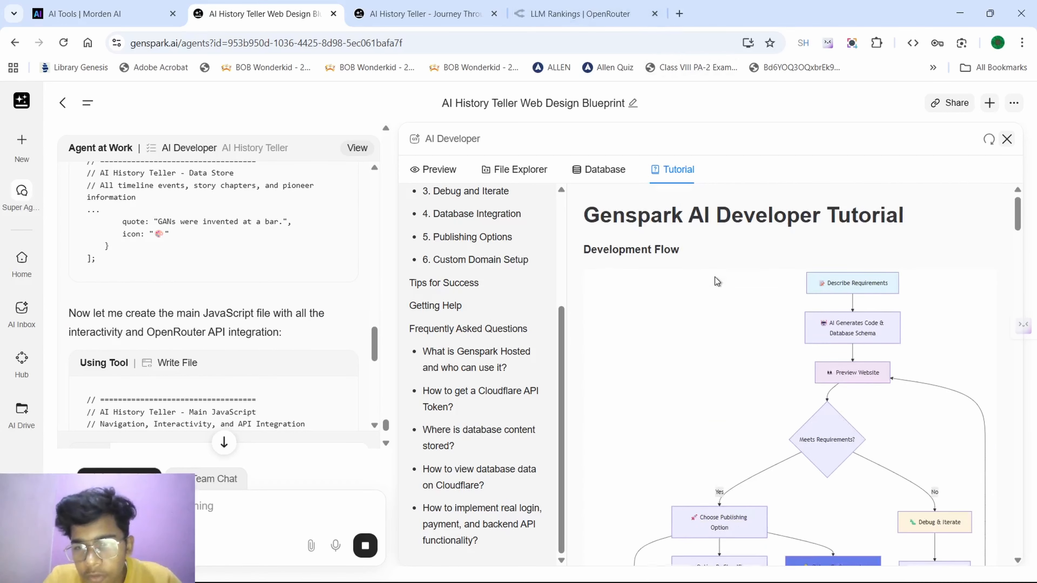
left_click_drag(597, 250, 694, 256)
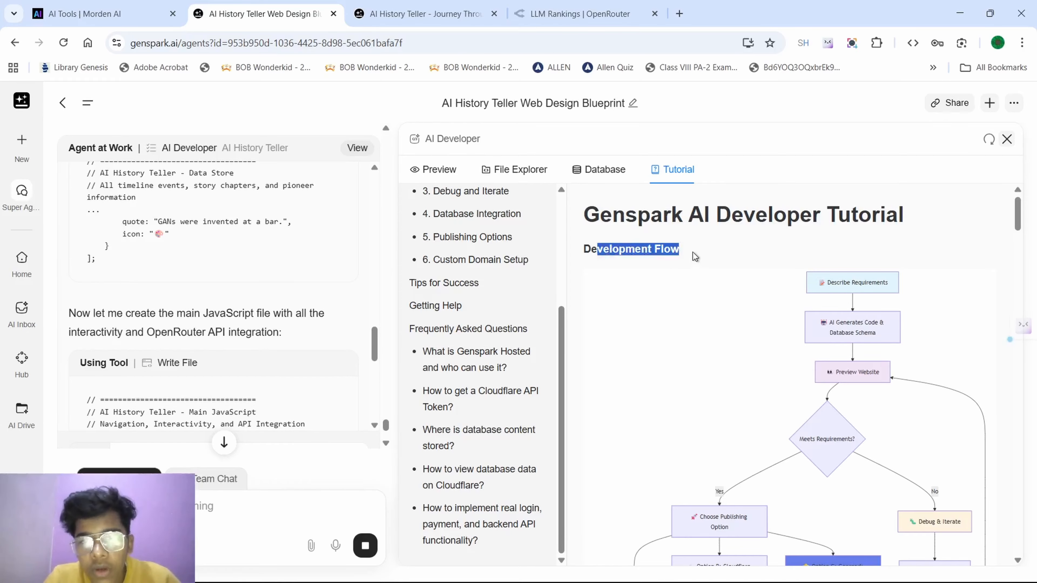
scroll(737, 218, "down", 10)
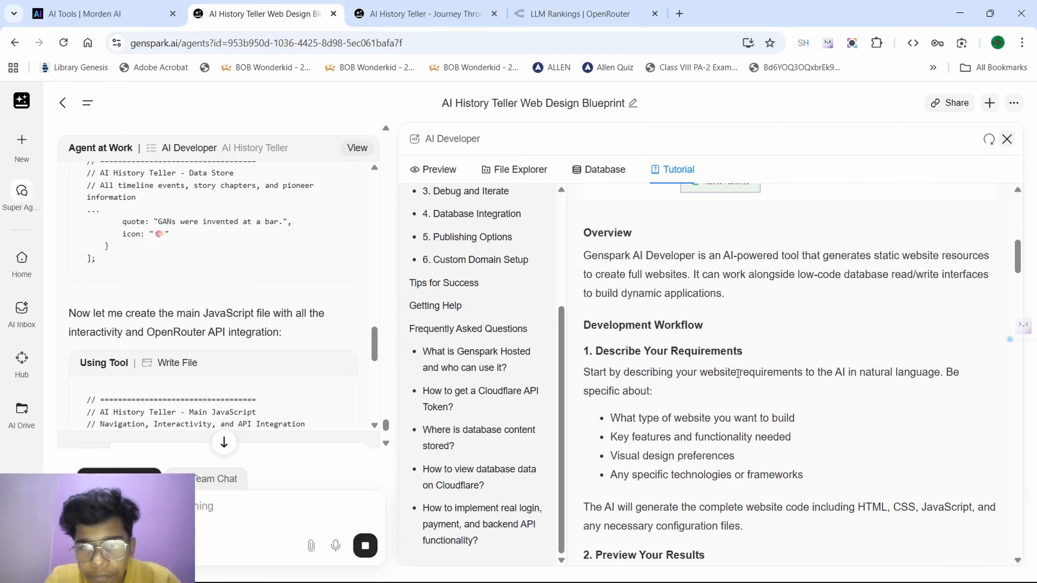
scroll(739, 378, "up", 7)
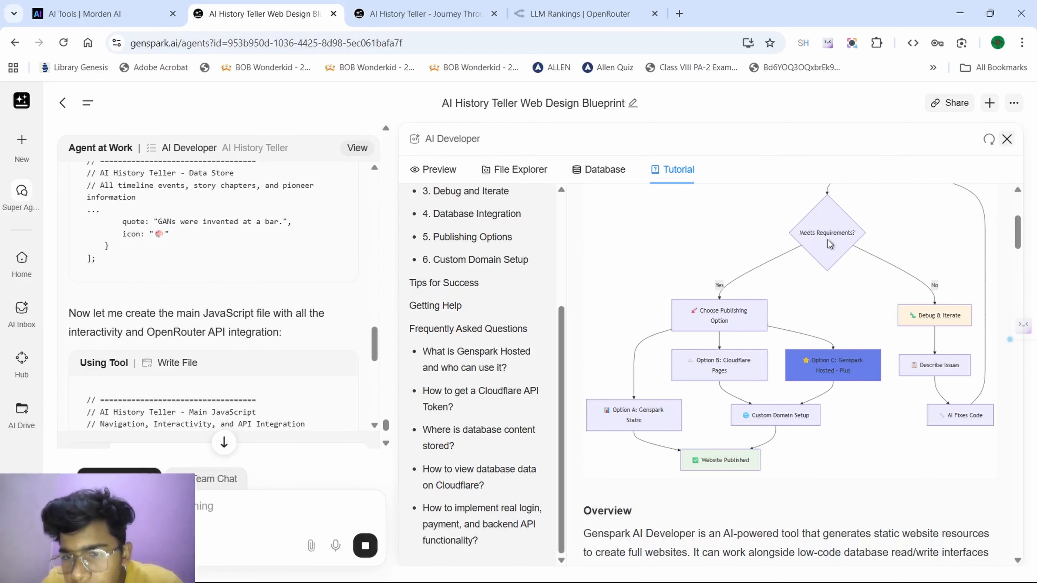
left_click_drag(810, 235, 824, 394)
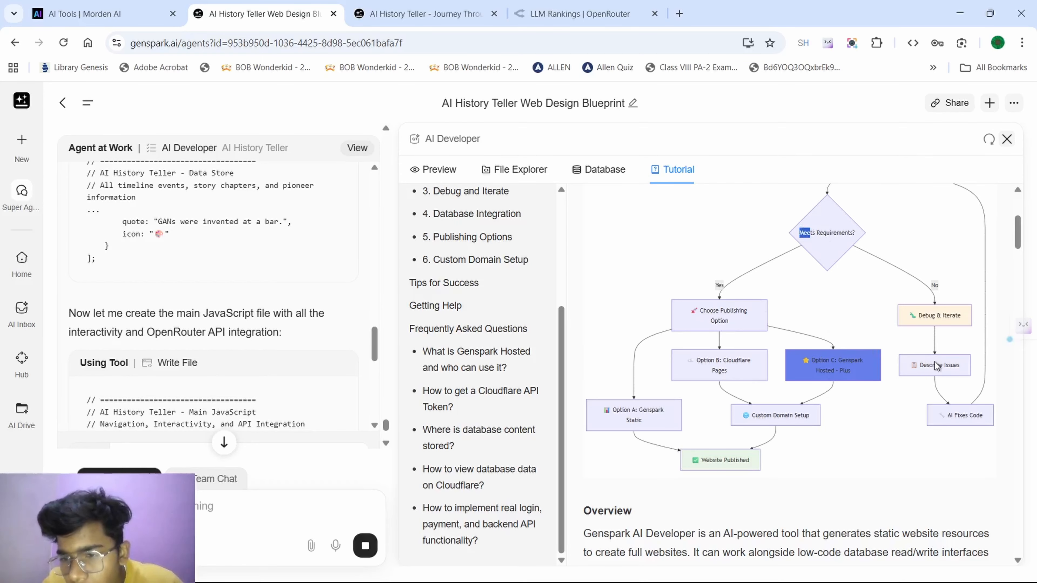
scroll(937, 366, "down", 12)
scroll(935, 366, "down", 10)
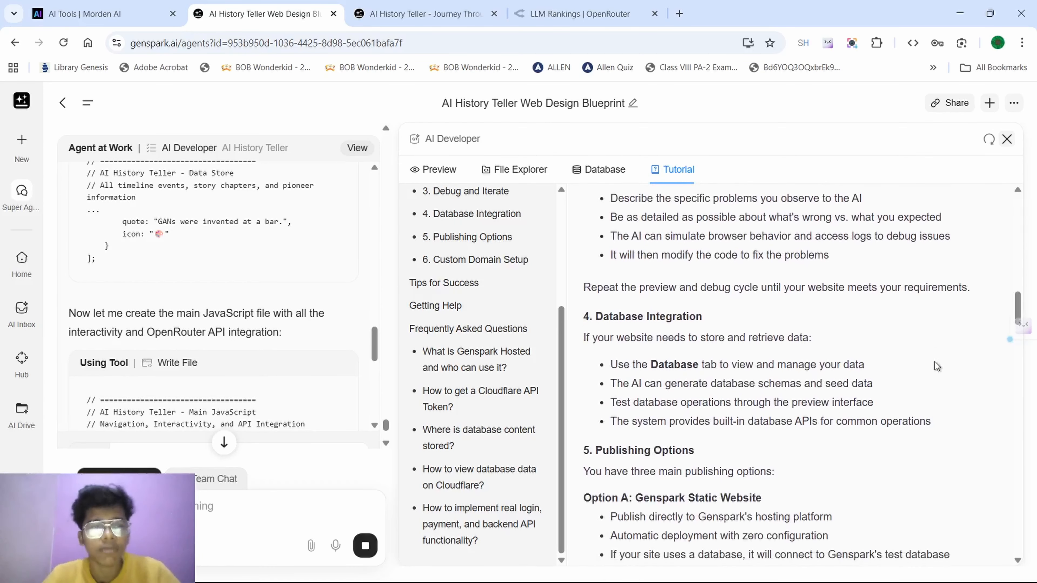
- Expand the project's css and js folders and view style.css, data.js and main.js
left_click(514, 169)
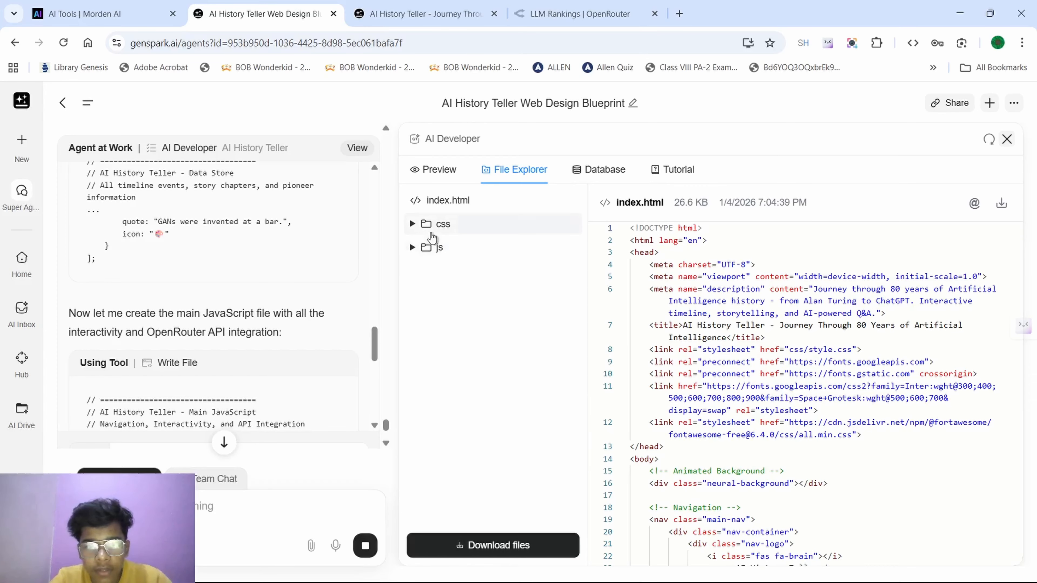
left_click(420, 224)
left_click(453, 246)
left_click(442, 281)
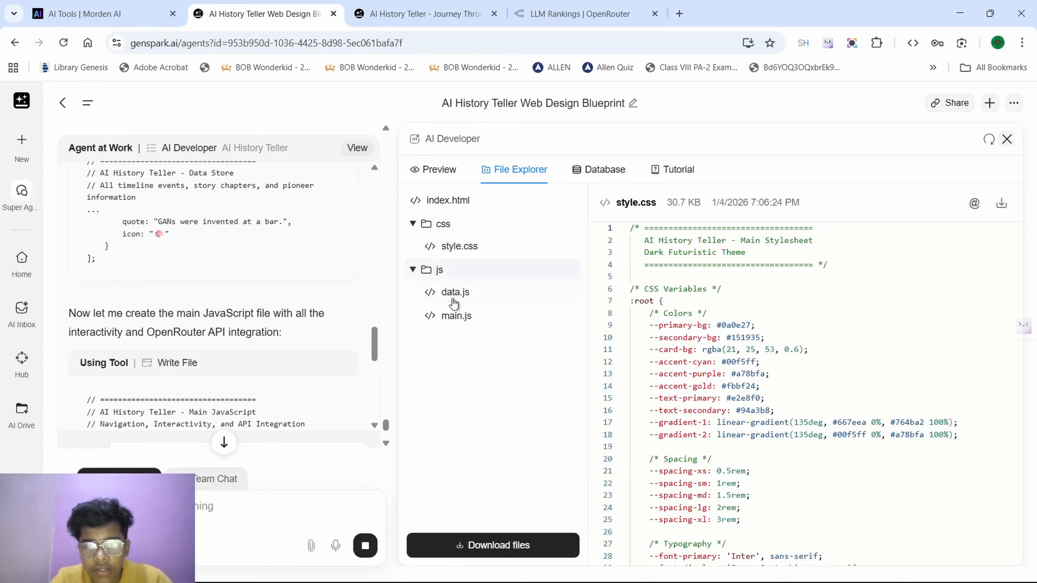
left_click(454, 293)
left_click(456, 314)
- Preview the generated home page and its Timeline section, and bring the agent's build log to its latest output
left_click(421, 179)
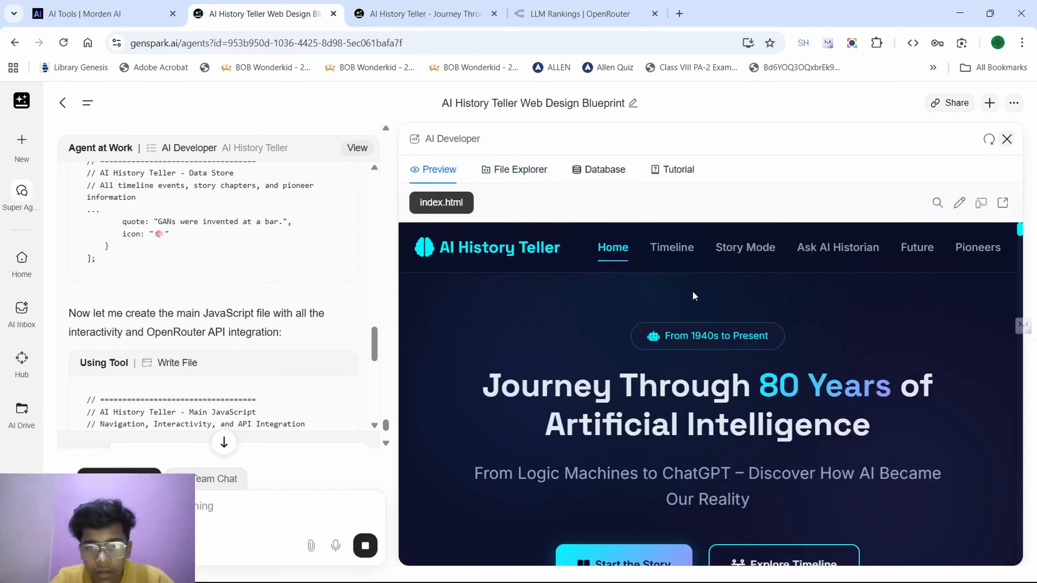
scroll(694, 294, "down", 10)
scroll(752, 331, "up", 4)
scroll(752, 332, "down", 10)
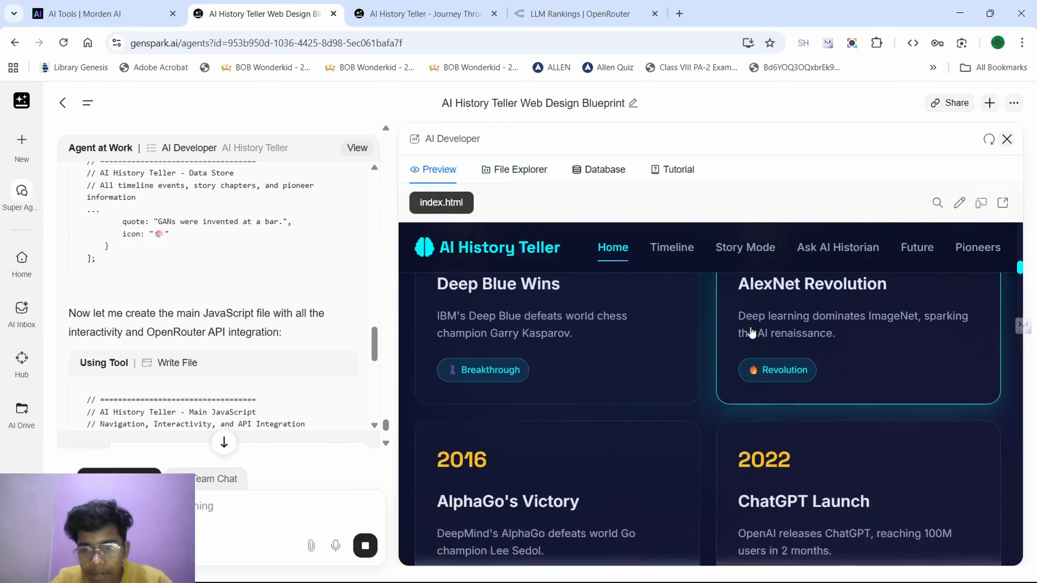
left_click(681, 266)
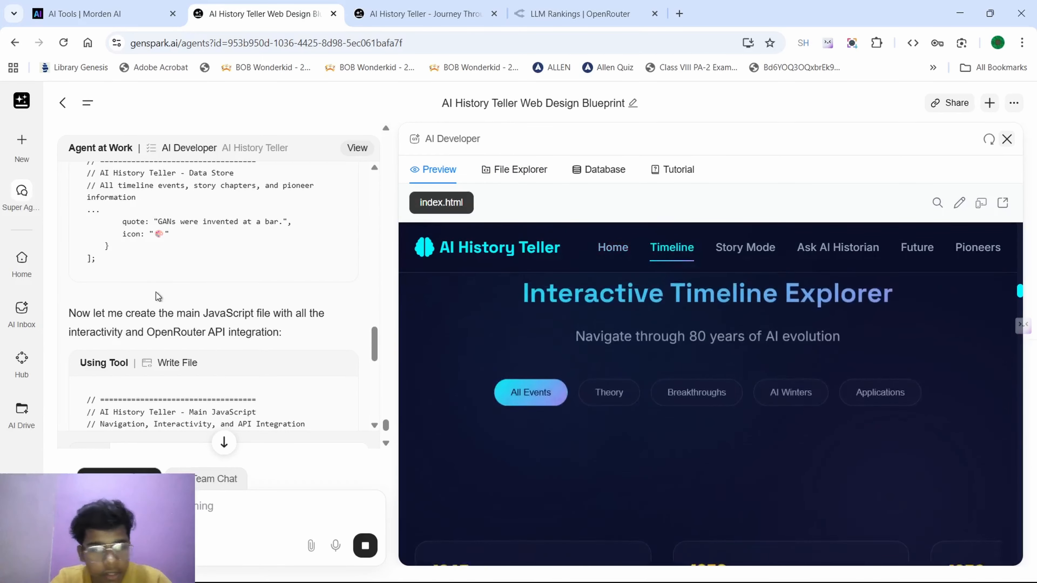
left_click(224, 443)
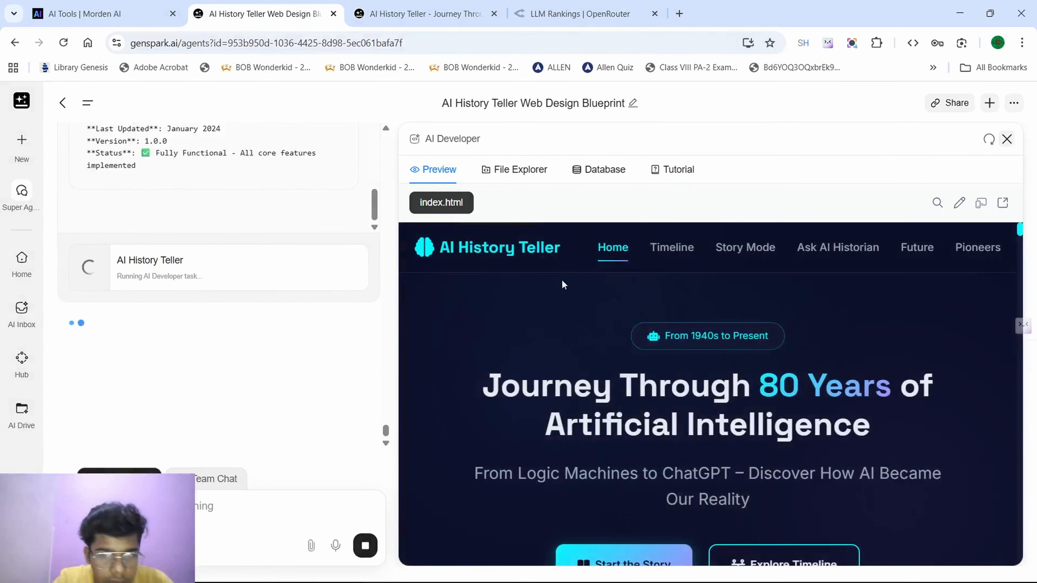
- Open the previewed site's Future section and read through the near, mid and far future predictions
scroll(674, 305, "down", 10)
left_click(919, 245)
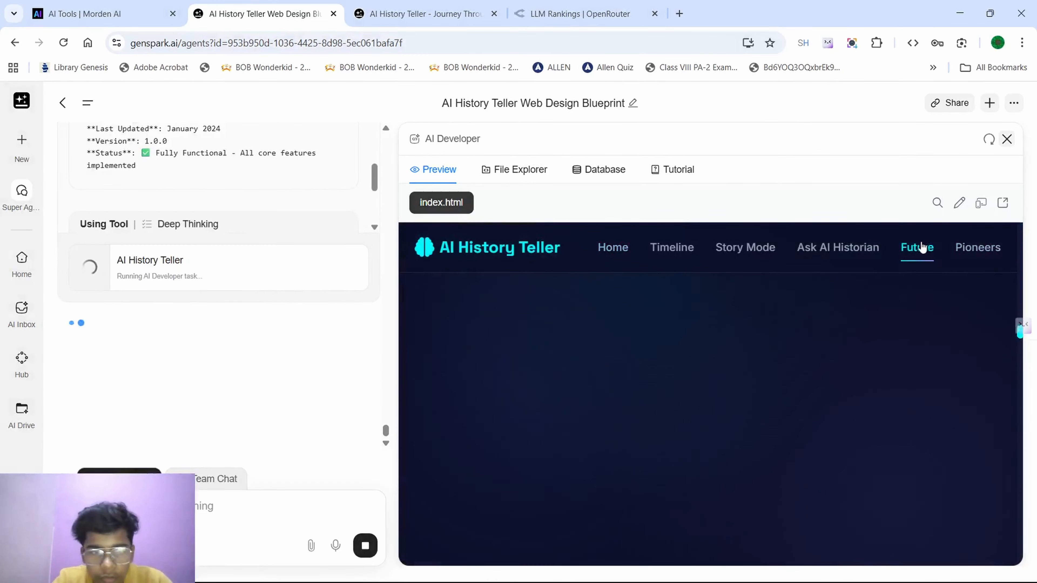
scroll(880, 353, "down", 3)
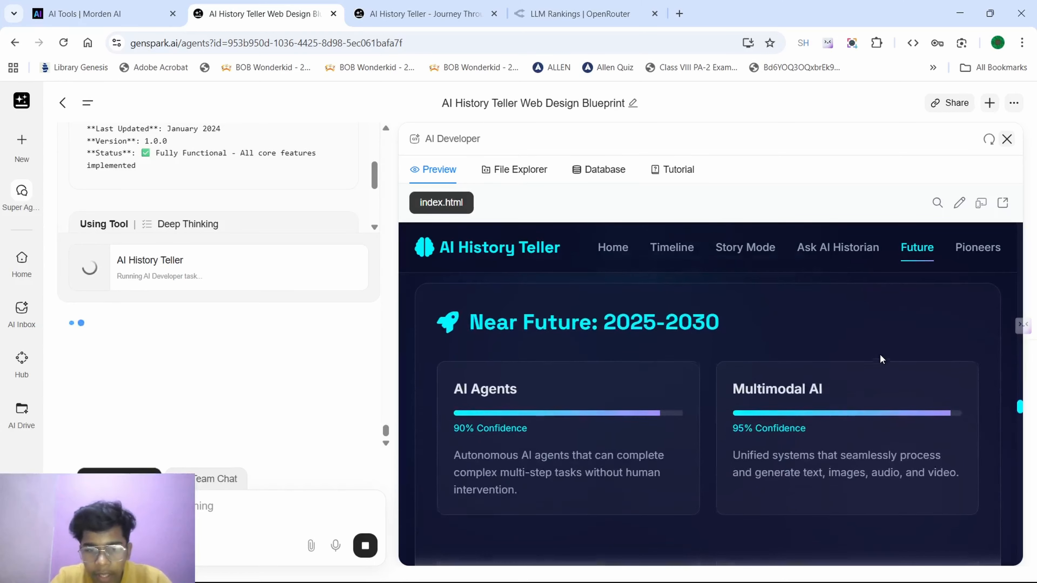
scroll(796, 452, "down", 10)
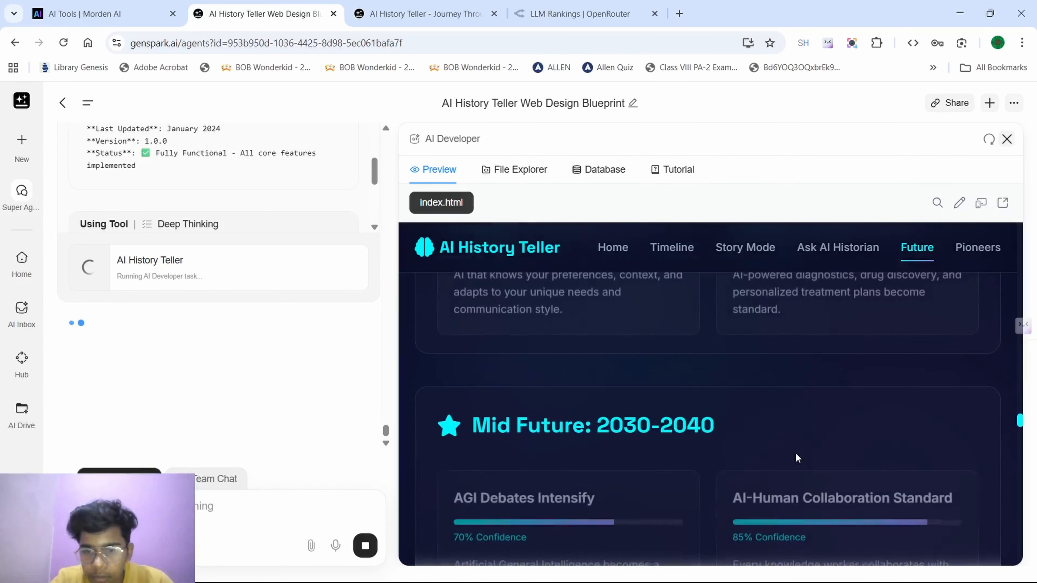
scroll(656, 422, "down", 10)
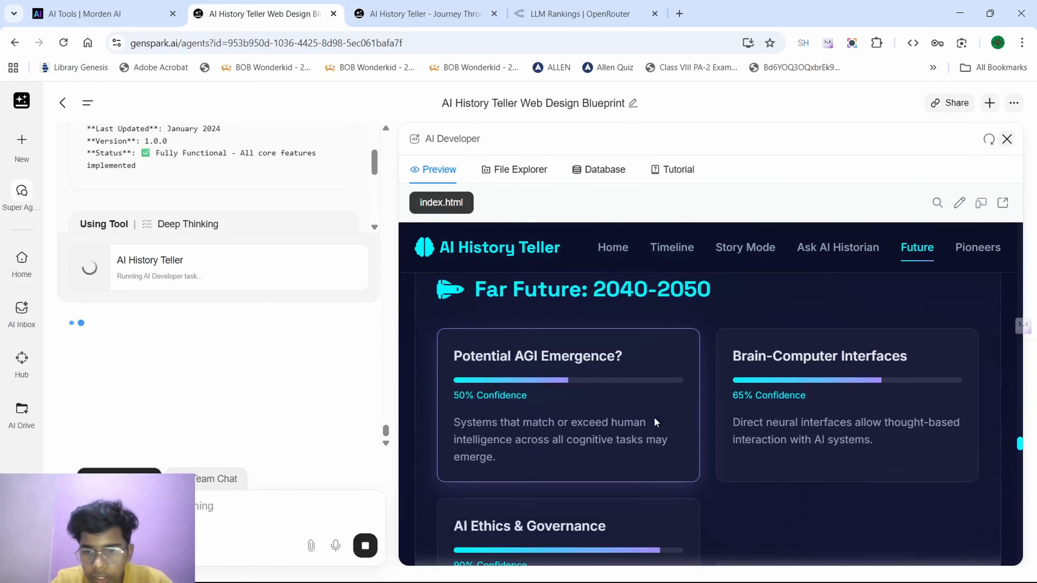
scroll(655, 422, "down", 5)
scroll(648, 276, "down", 5)
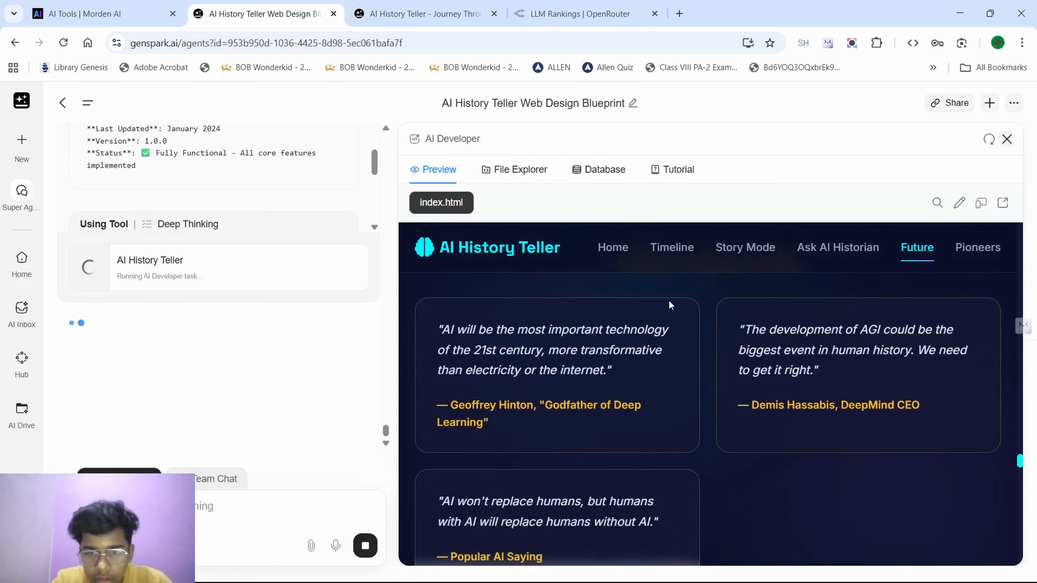
- Read the expert quotes below the predictions and continue through the Pioneers profile cards
left_click_drag(465, 326, 643, 410)
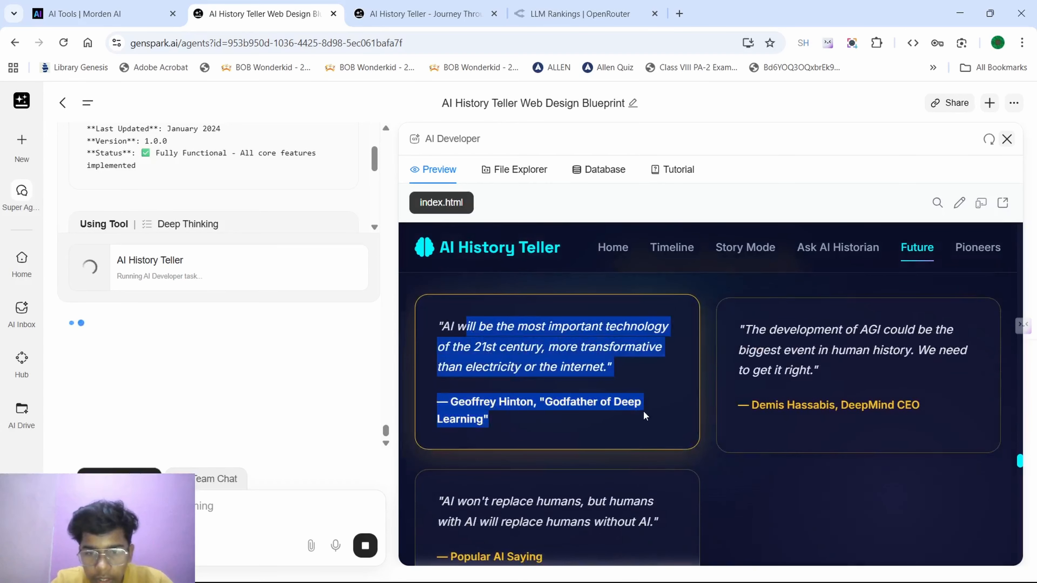
left_click(644, 410)
scroll(644, 412, "down", 5)
scroll(586, 424, "down", 10)
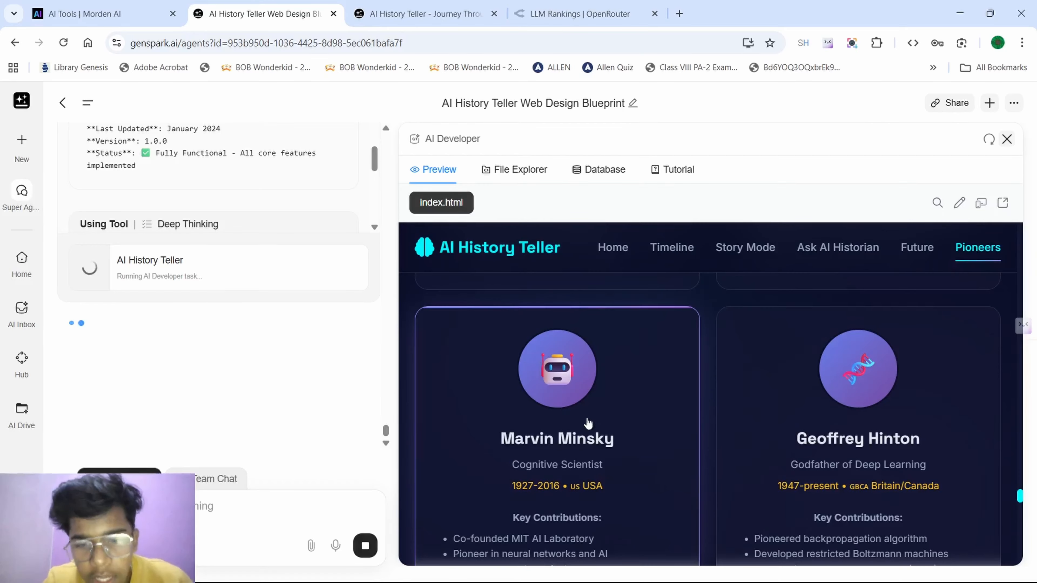
- Try the era filters of the Pioneers section, including Foundation (1940s-60s), Deep Learning (2010s) and Modern Era (2020s), and return to All Eras
scroll(586, 423, "up", 5)
scroll(587, 423, "up", 1)
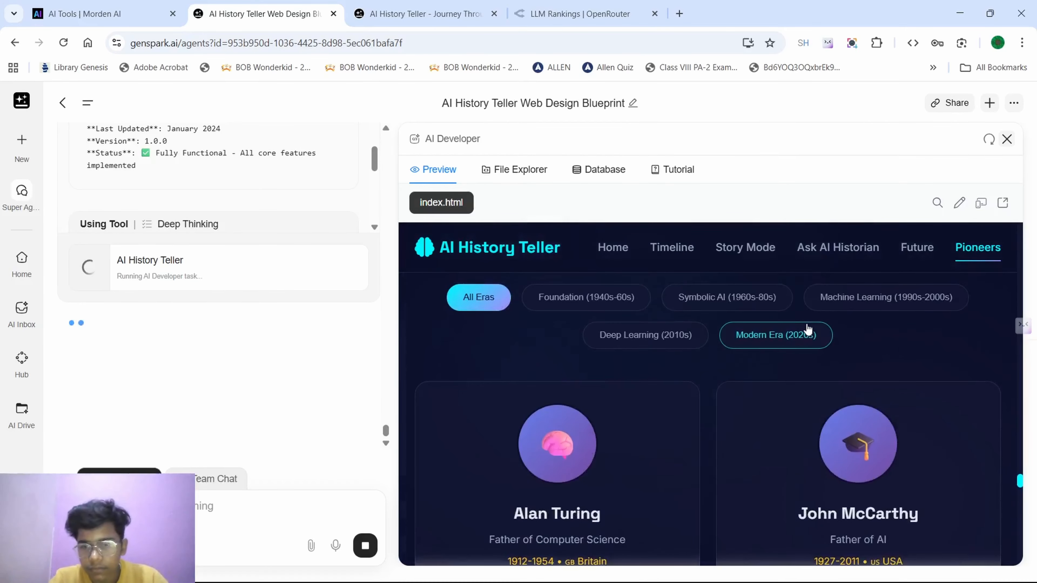
left_click(775, 334)
left_click(690, 308)
left_click(586, 300)
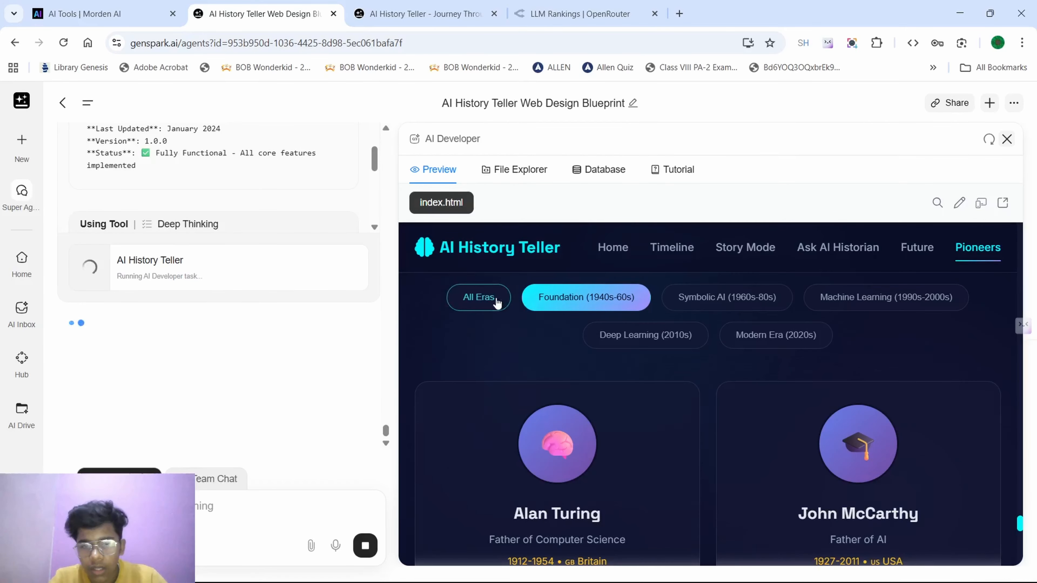
left_click(479, 301)
left_click(881, 307)
left_click(772, 333)
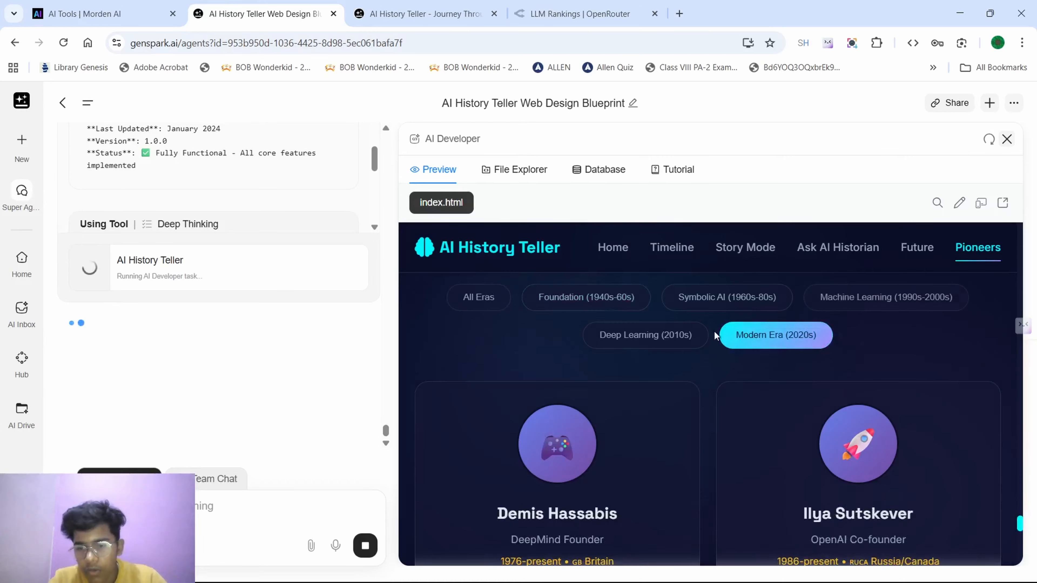
left_click(679, 335)
left_click(494, 293)
scroll(670, 315, "down", 3)
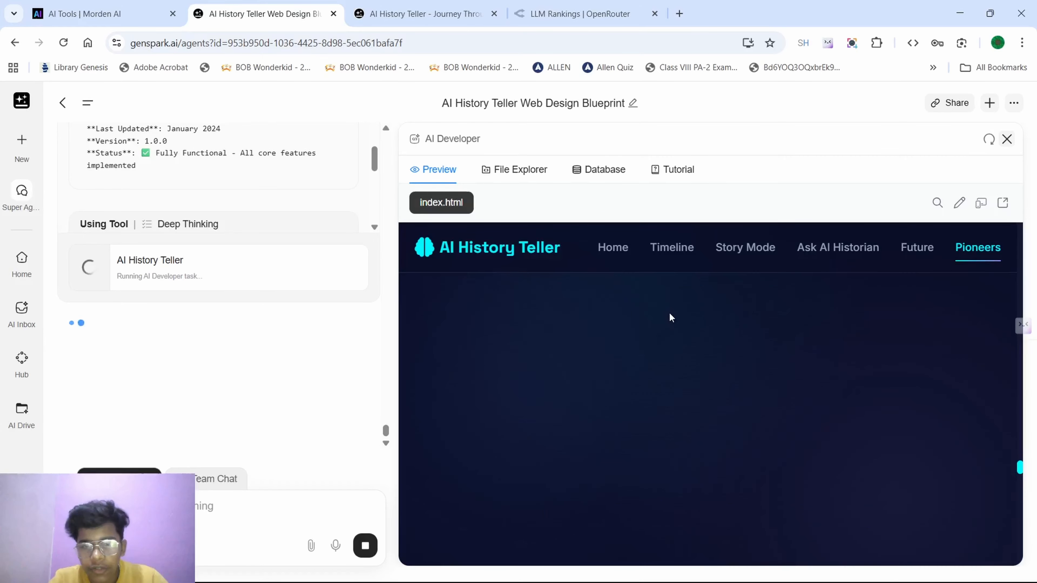
- Open the previewed site's Home section and read the On This Day in AI History card below the milestones
left_click(613, 248)
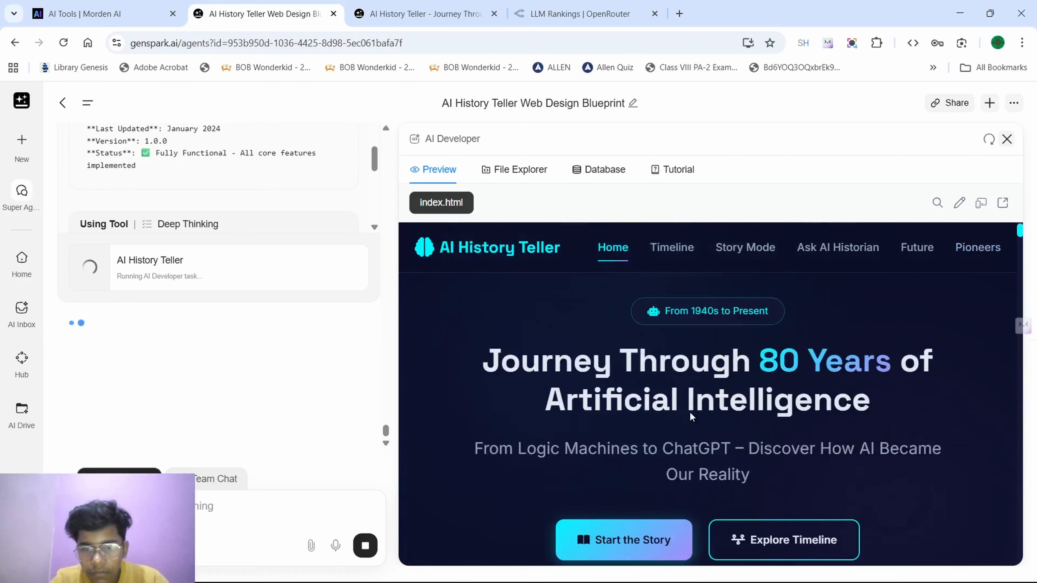
scroll(691, 417, "down", 10)
scroll(691, 418, "down", 5)
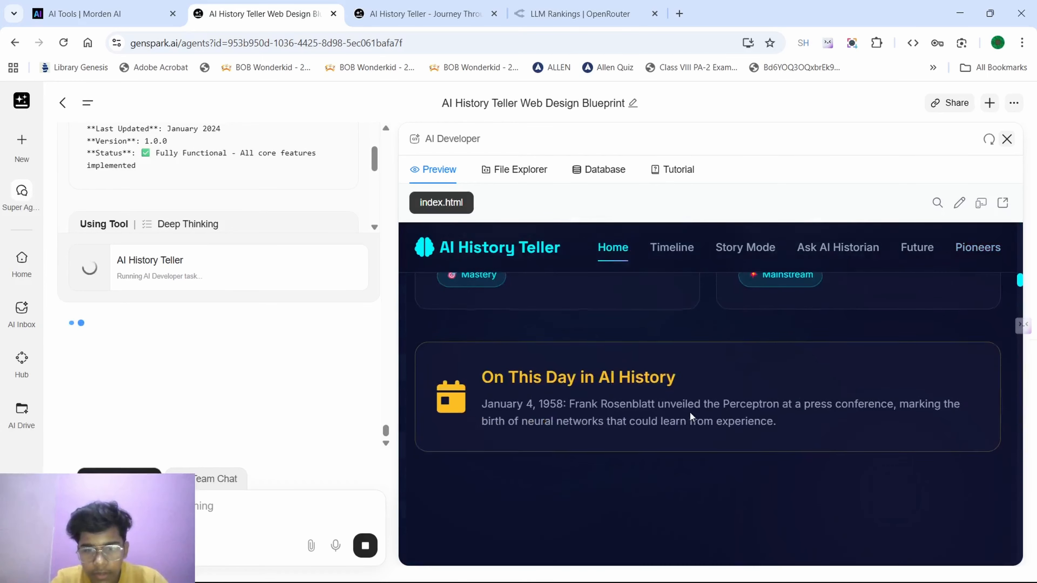
left_click_drag(503, 392, 865, 428)
left_click(827, 414)
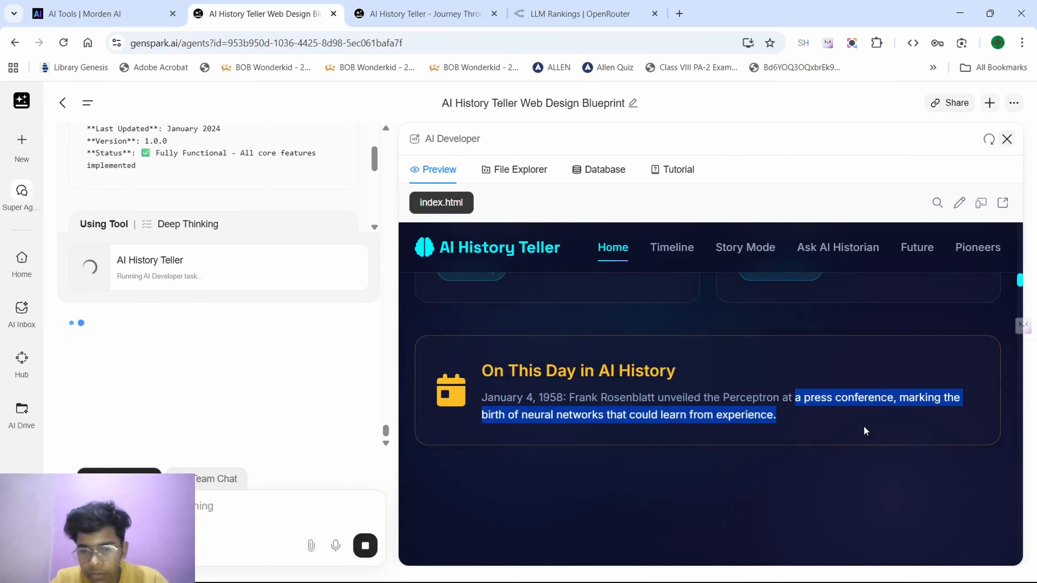
left_click(773, 425)
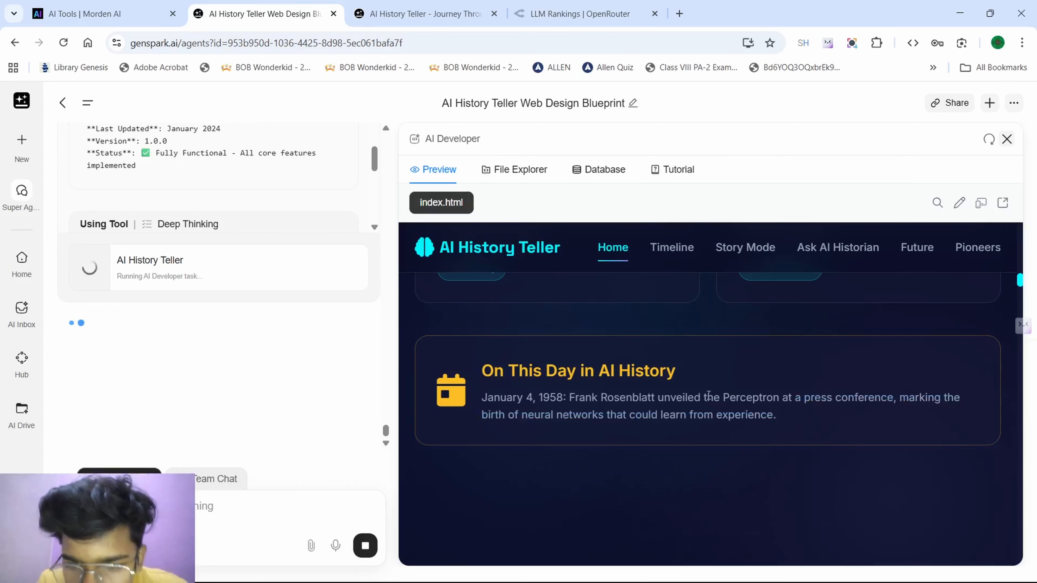
- Search Google for the card's heading "On This Day in AI History" and read the full AI Overview
left_click_drag(481, 370, 901, 425)
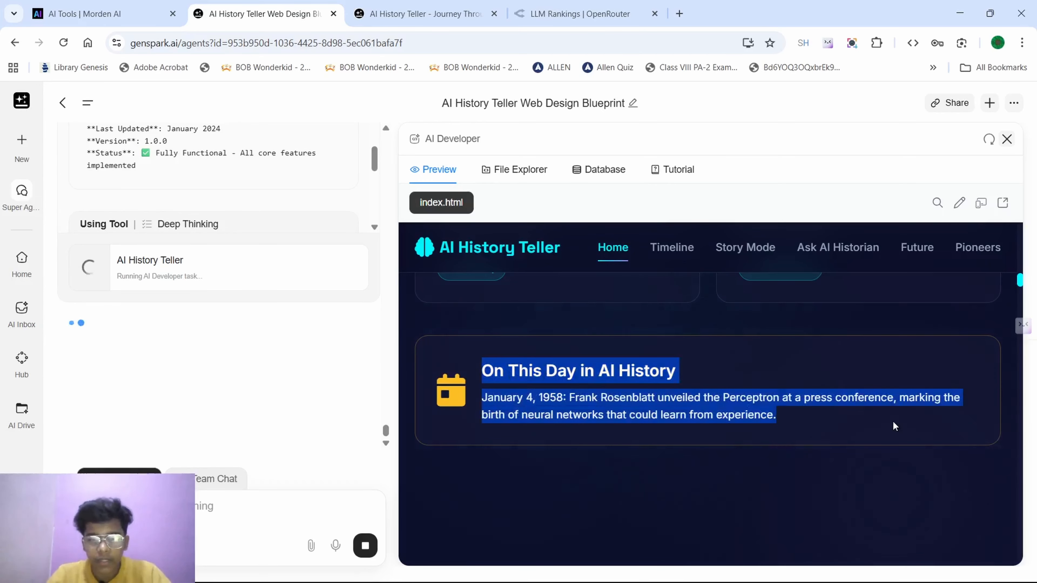
left_click(893, 420)
left_click_drag(485, 372, 558, 415)
left_click(559, 414)
left_click_drag(482, 371, 676, 371)
right_click(613, 372)
left_click(662, 421)
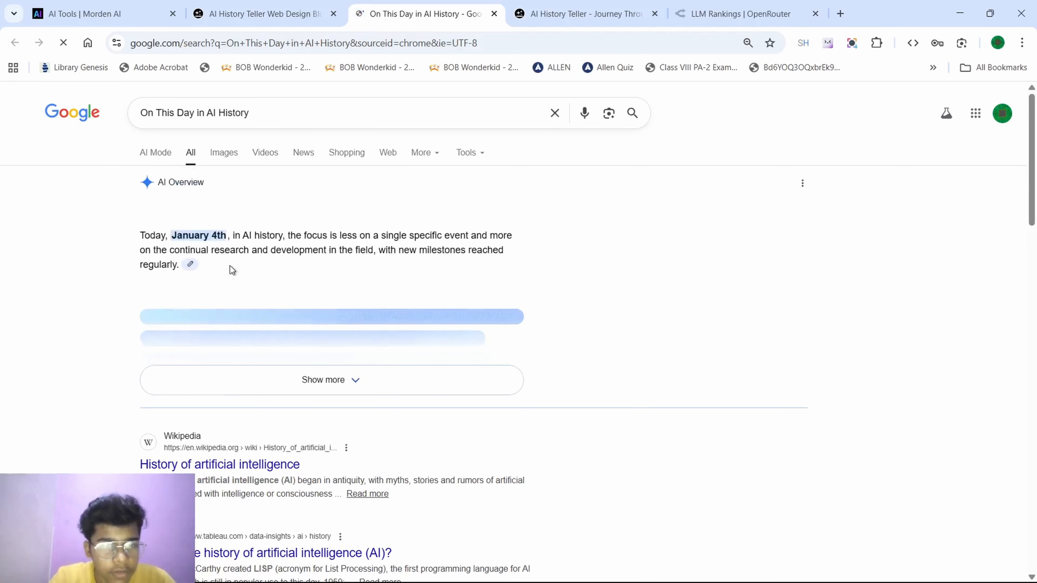
left_click(441, 378)
scroll(449, 387, "down", 2)
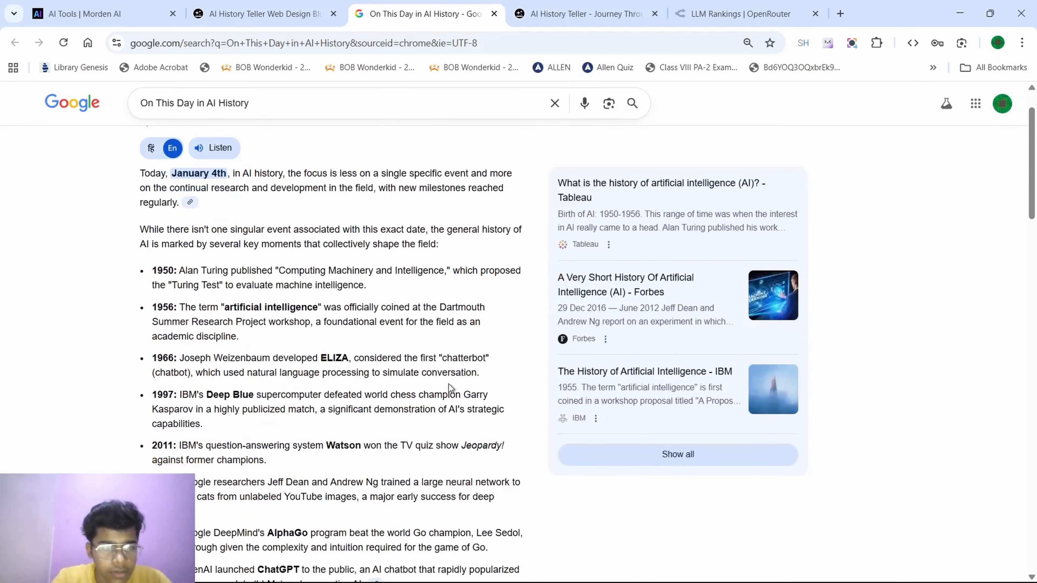
scroll(322, 296, "up", 2)
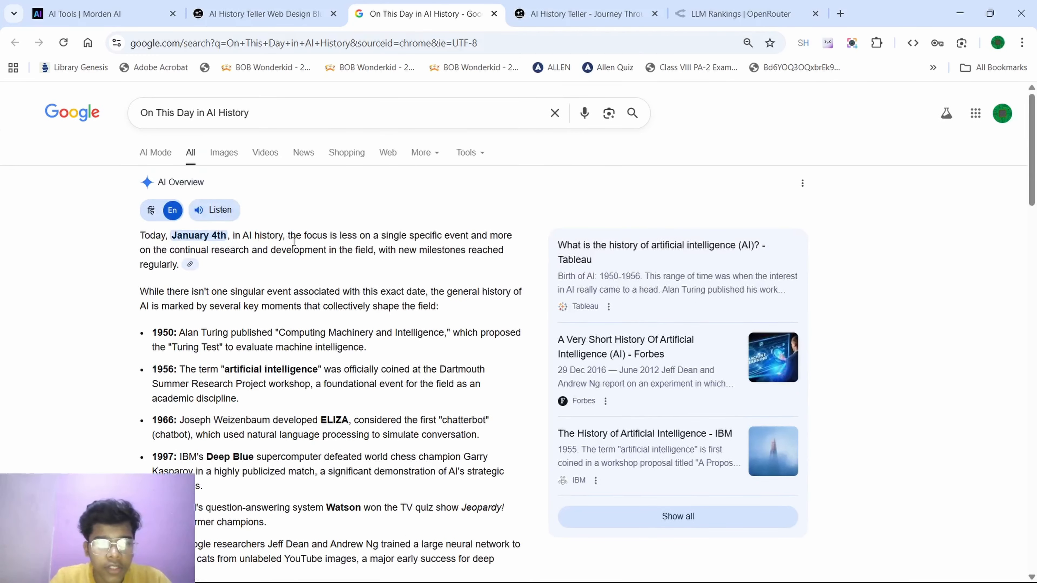
- Search Google for the card's full text, including its January 4, 1958 Perceptron claim, and check the date in the AI Overview
left_click(262, 14)
scroll(690, 429, "down", 10)
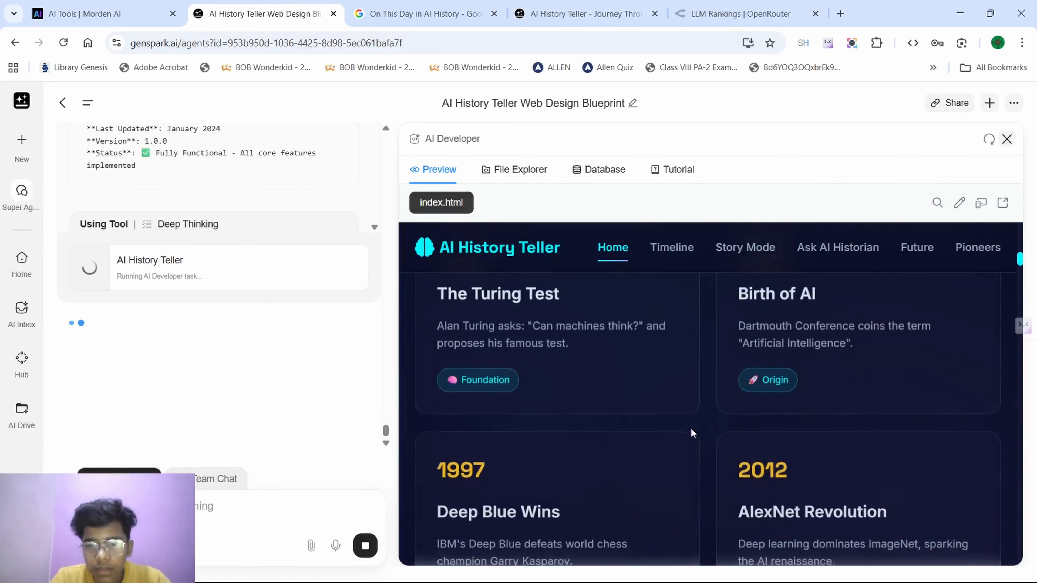
scroll(691, 428, "down", 5)
scroll(691, 428, "up", 2)
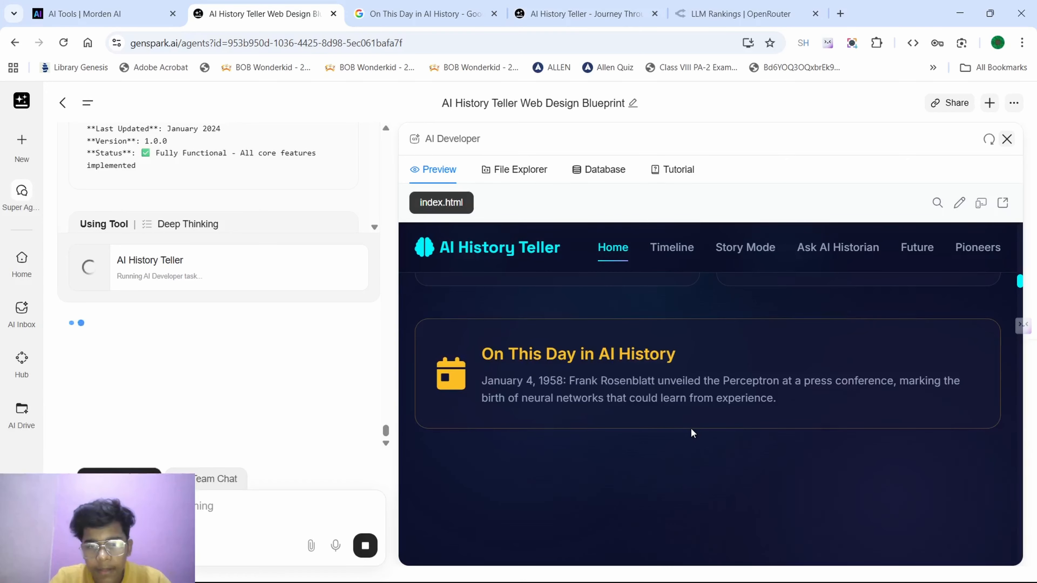
left_click_drag(481, 350, 822, 424)
left_click_drag(764, 398, 449, 13)
scroll(290, 244, "down", 5)
left_click(304, 280)
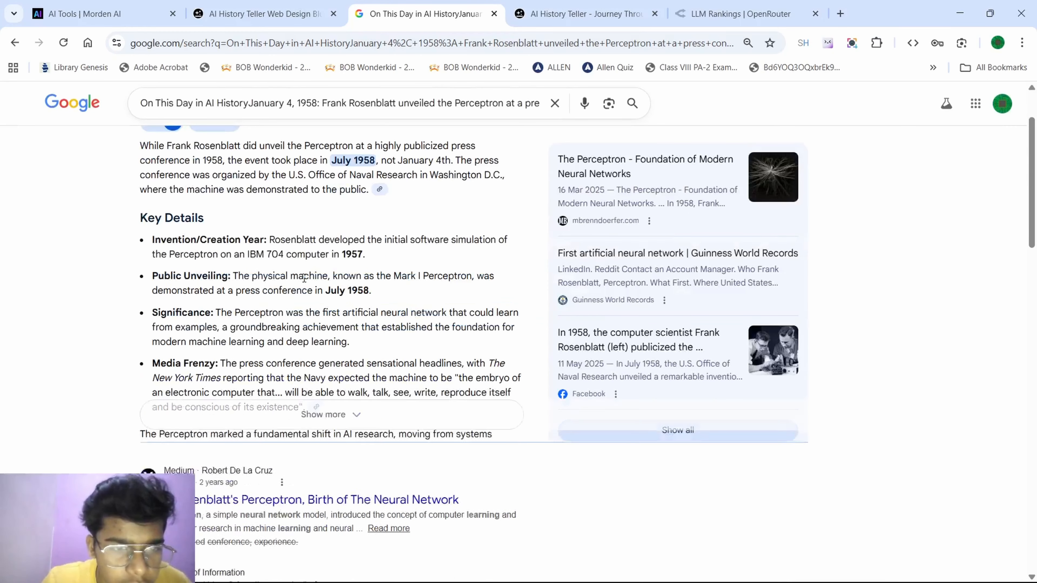
scroll(306, 274, "up", 2)
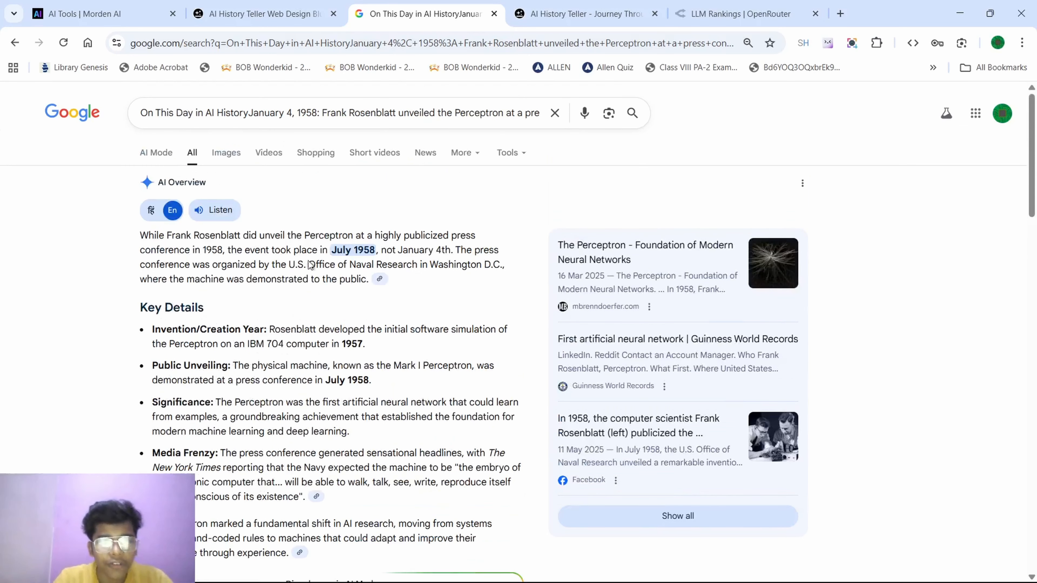
- Return to the Genspark preview, open the Ask AI Historian section and look through its suggested questions
left_click(305, 15)
left_click(772, 337)
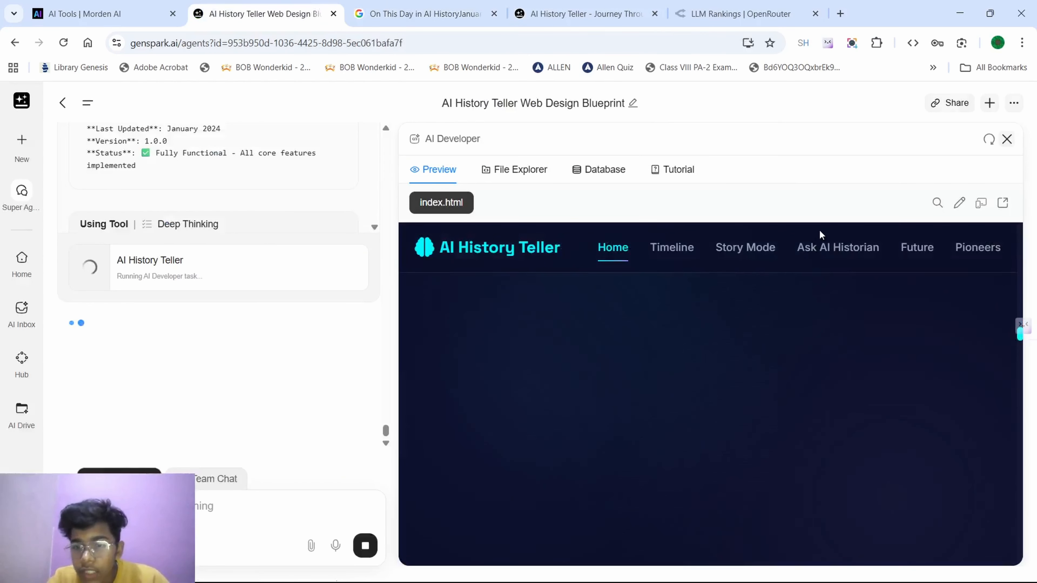
left_click(821, 248)
scroll(694, 429, "down", 2)
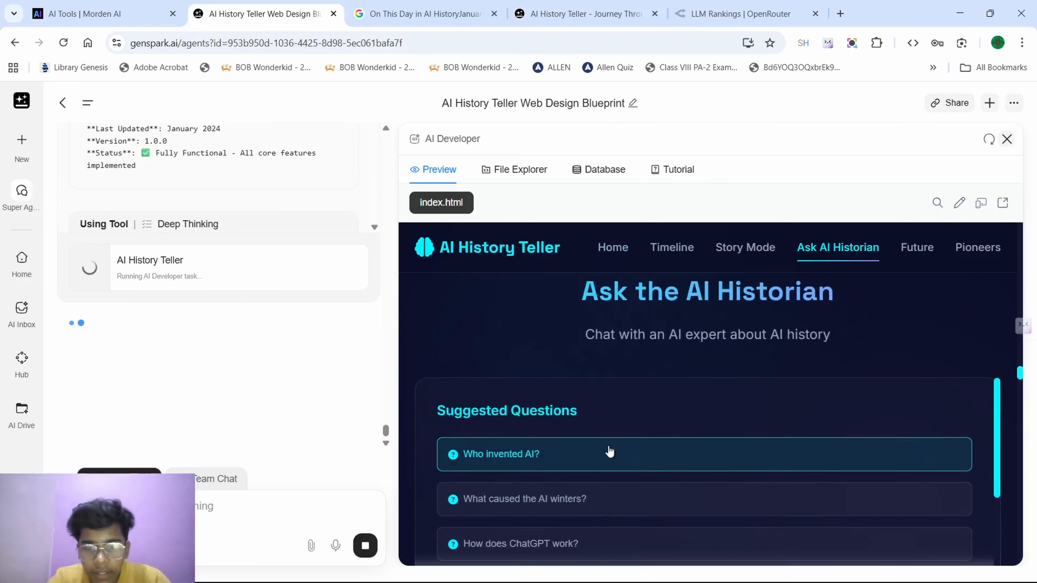
scroll(607, 452, "down", 3)
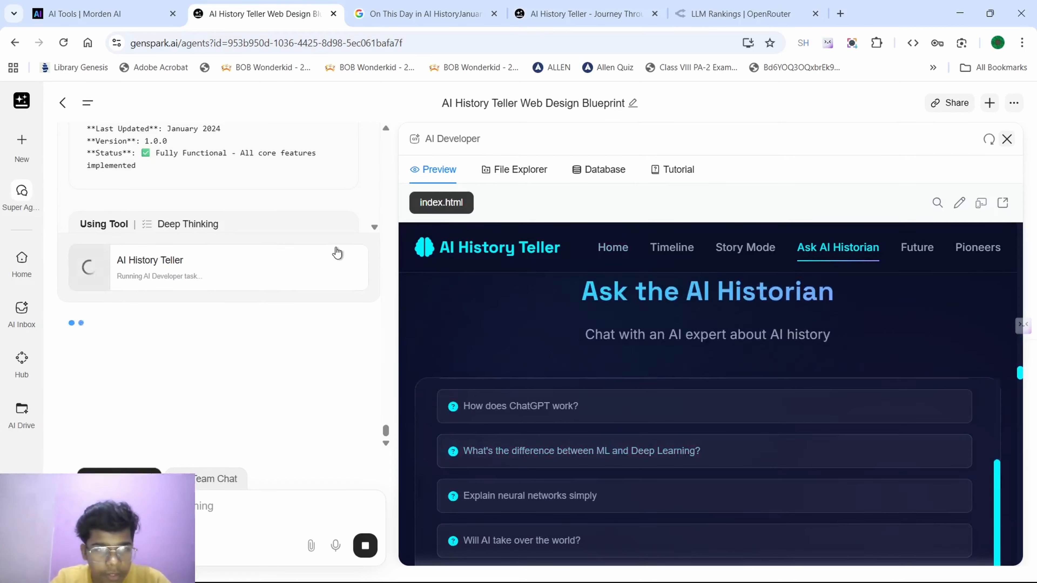
- Check the status line at the end of the project summary in the agent's build log
scroll(336, 255, "up", 3)
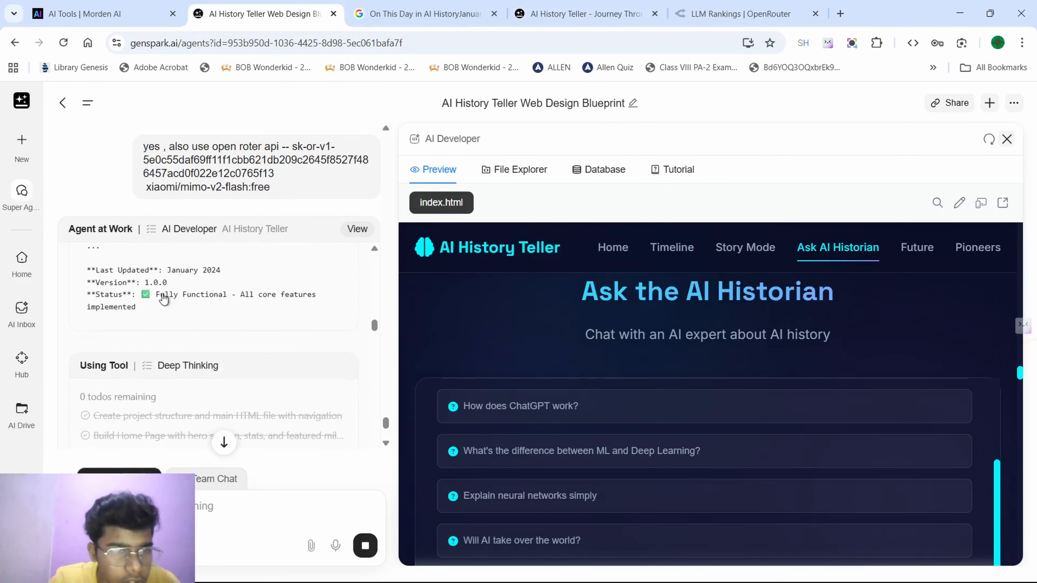
left_click_drag(160, 295, 313, 304)
left_click(153, 298)
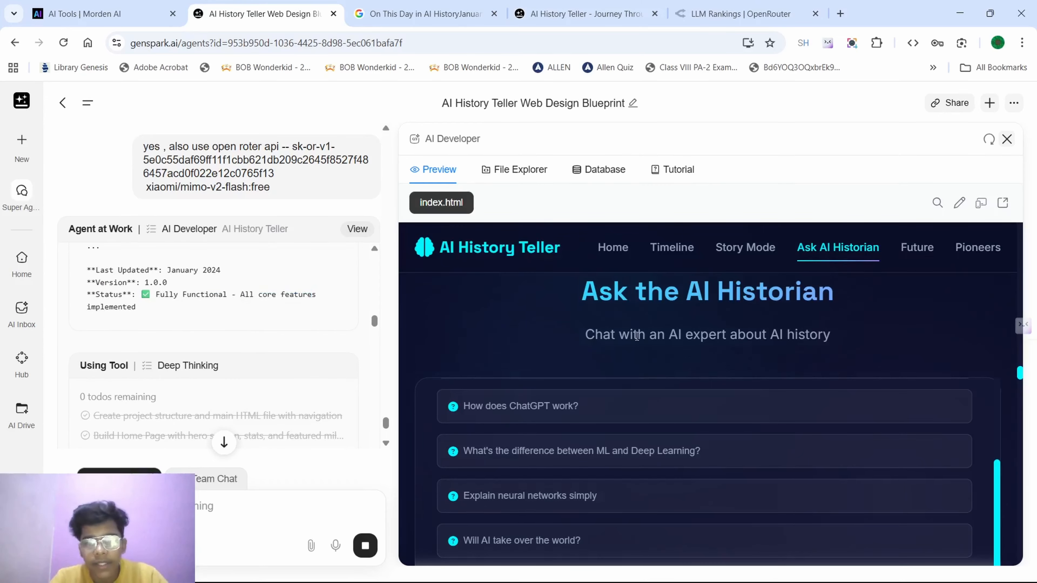
- Go back to the preview's Home section and look over its milestone cards
scroll(637, 341, "up", 10)
scroll(637, 342, "down", 6)
scroll(638, 342, "down", 5)
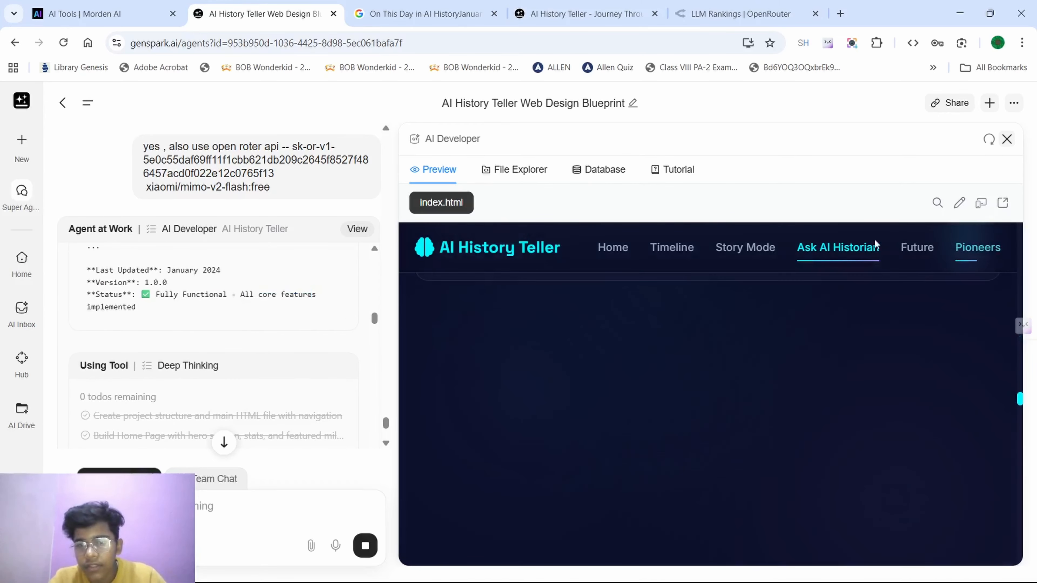
left_click(621, 253)
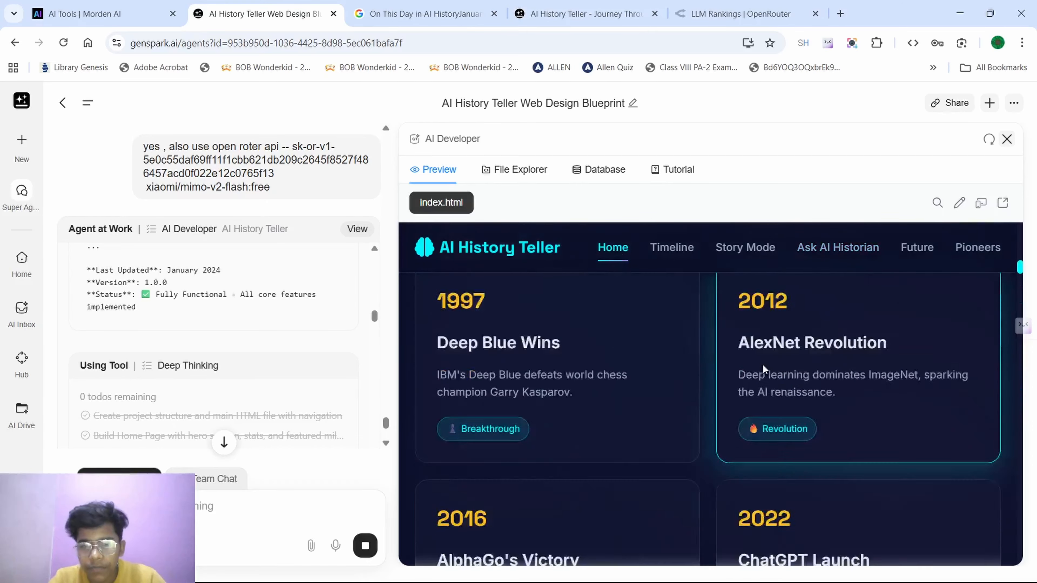
scroll(765, 369, "down", 15)
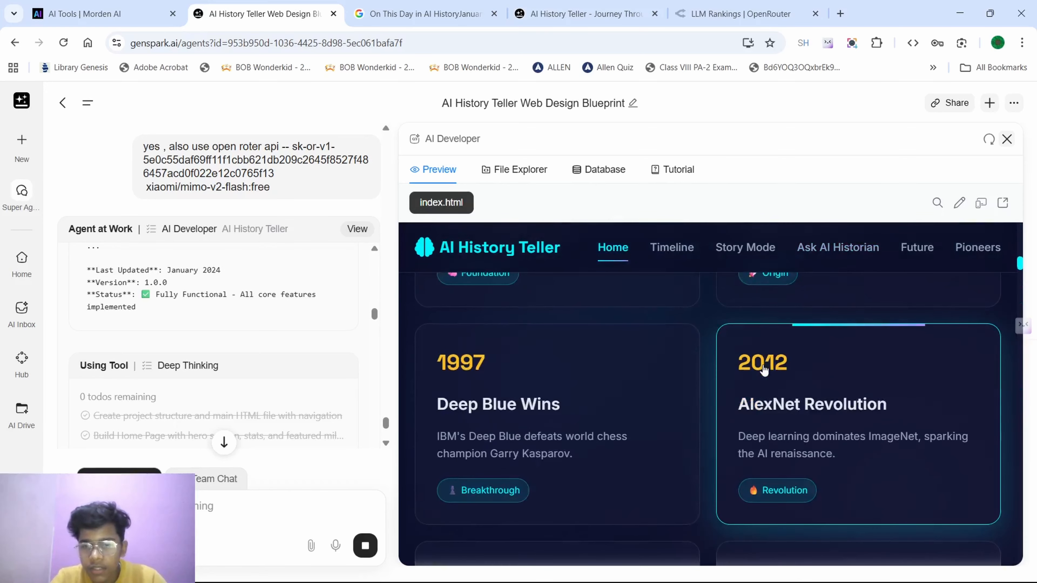
scroll(765, 369, "up", 4)
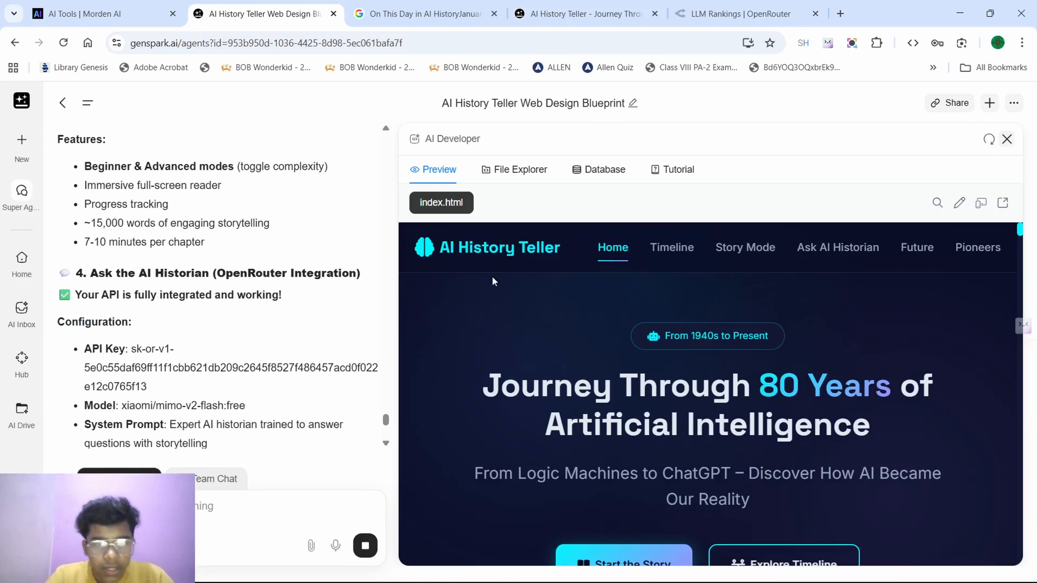
- Visit the preview's Timeline, Story Mode and Ask AI Historian sections, looking down to the last chapter cards
left_click(693, 249)
left_click(739, 258)
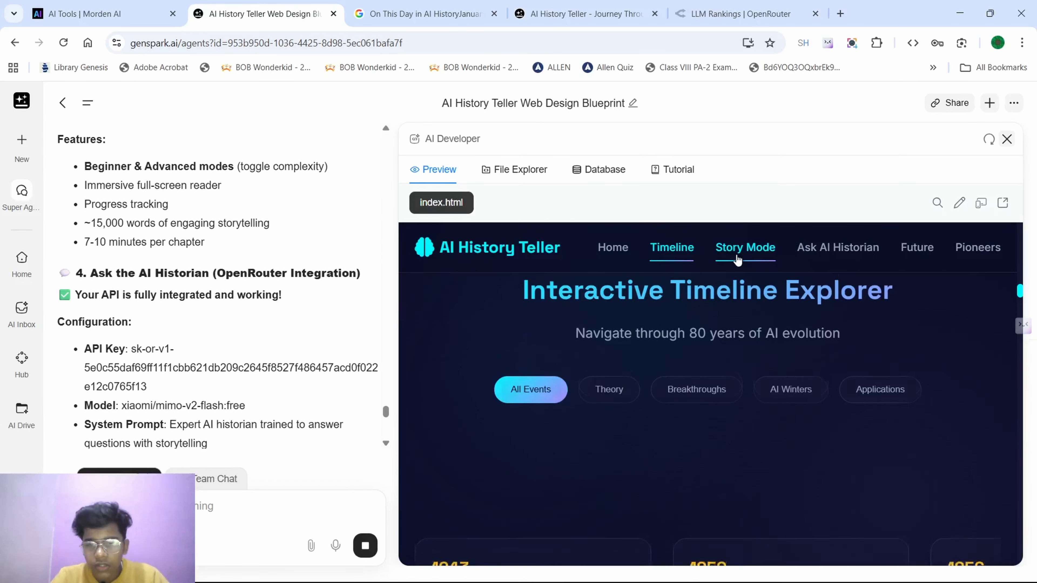
scroll(718, 429, "down", 6)
scroll(719, 429, "down", 15)
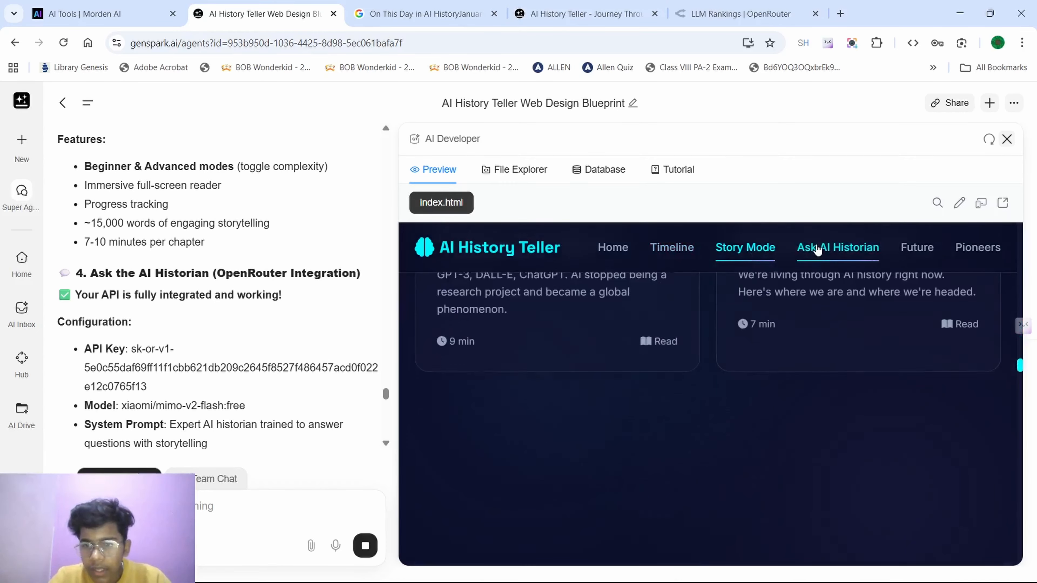
left_click(833, 248)
- Open the generated website in its own browser tab and go through its Home, Timeline and Story Mode sections
left_click(1003, 203)
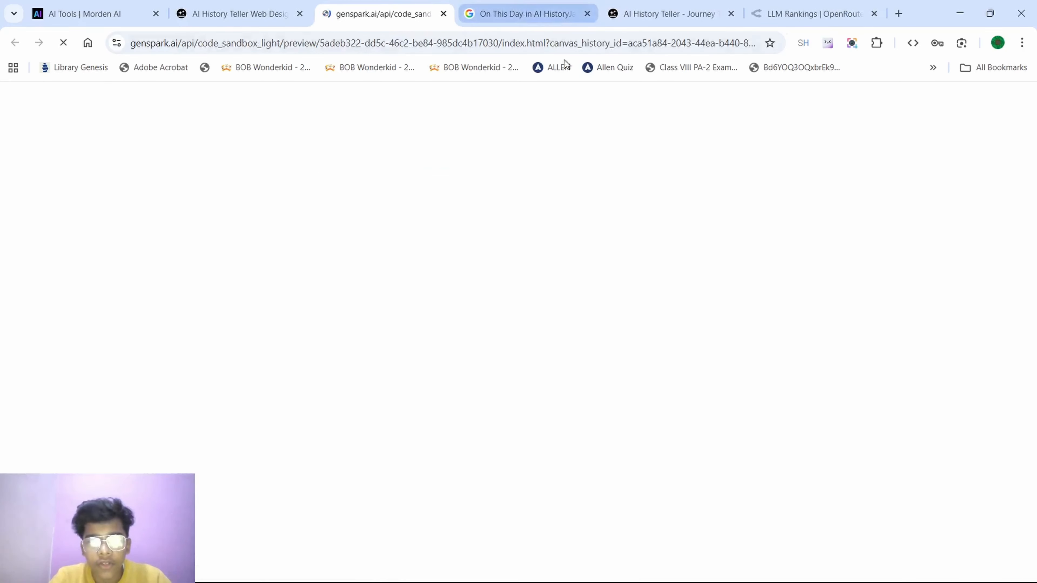
scroll(572, 231, "down", 15)
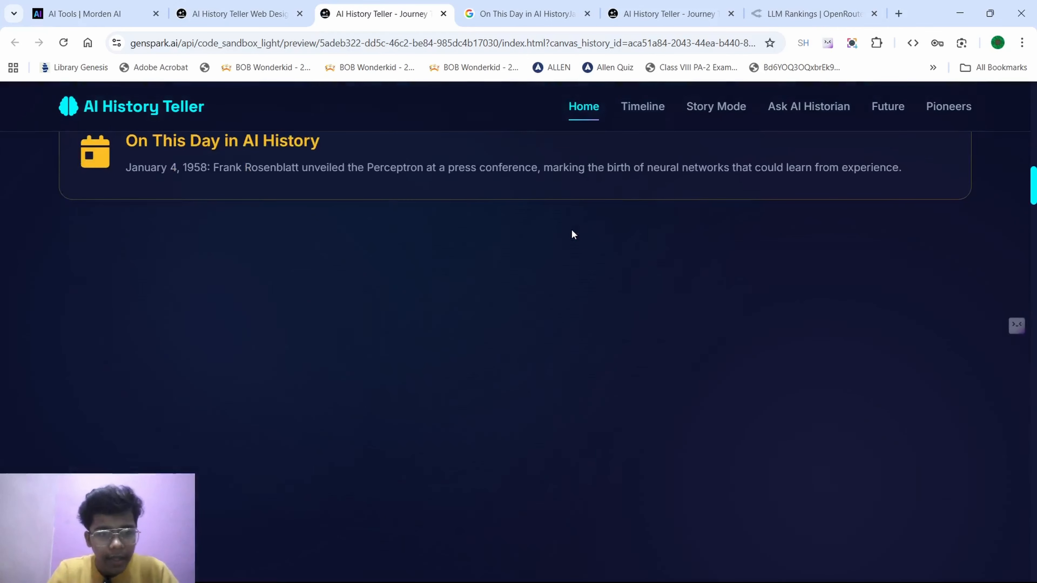
scroll(571, 230, "down", 5)
scroll(573, 236, "down", 10)
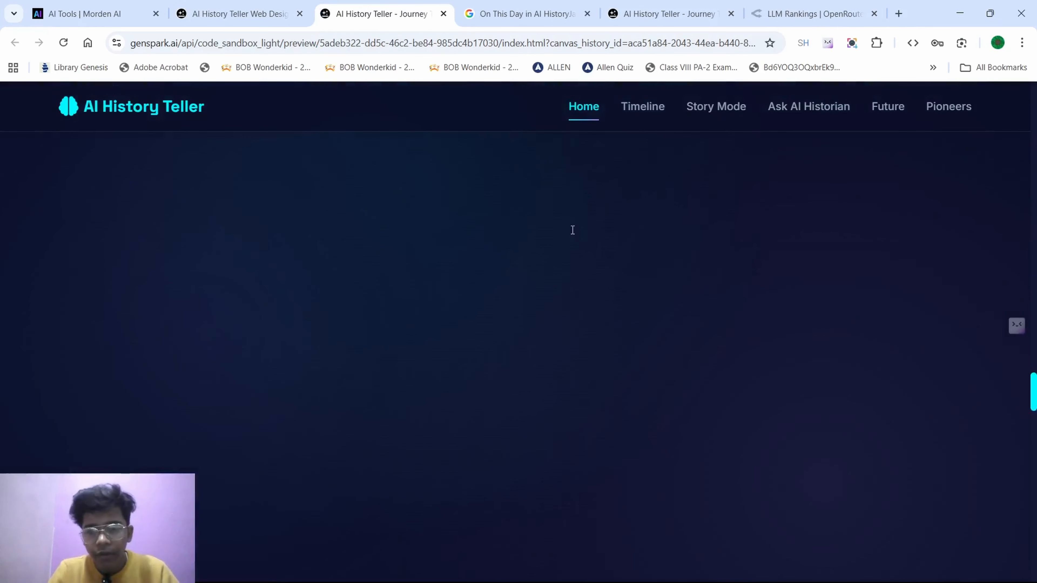
scroll(623, 289, "up", 5)
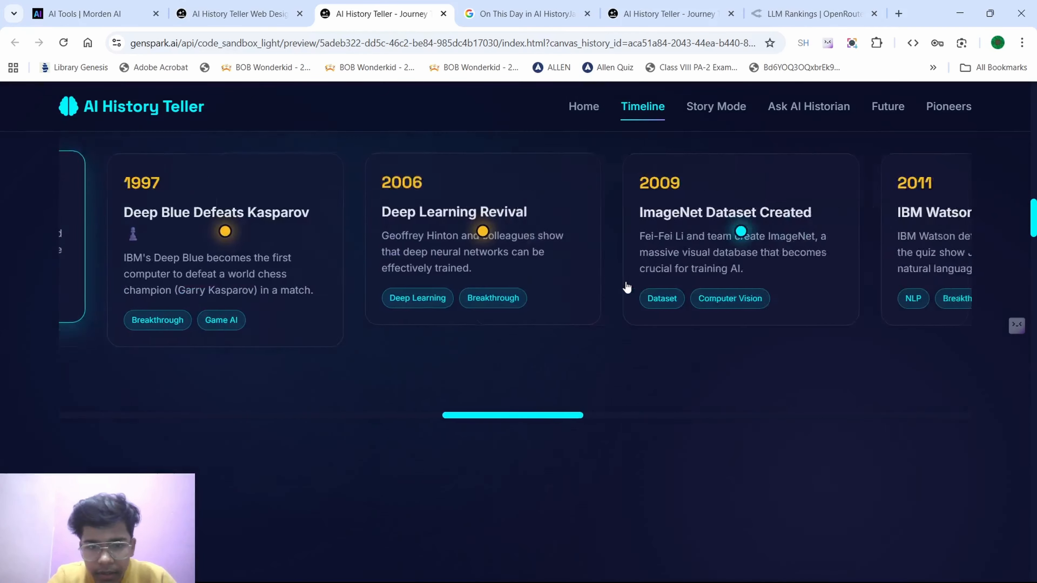
left_click(716, 106)
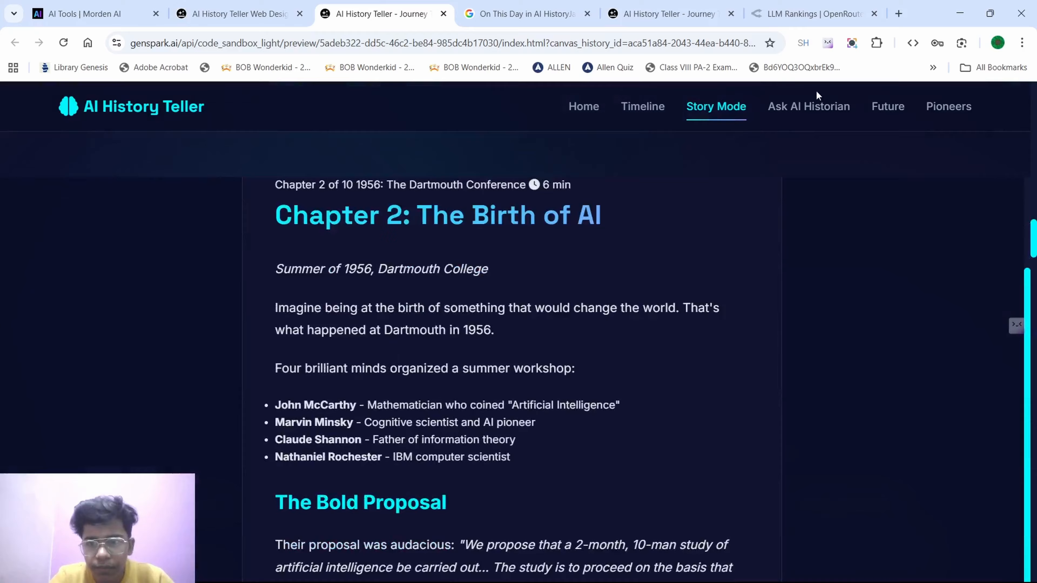
- Inspect the Ask AI Historian section's suggested questions and chat box in the full-size site, checking the Future section in between
left_click(811, 105)
scroll(362, 289, "down", 6)
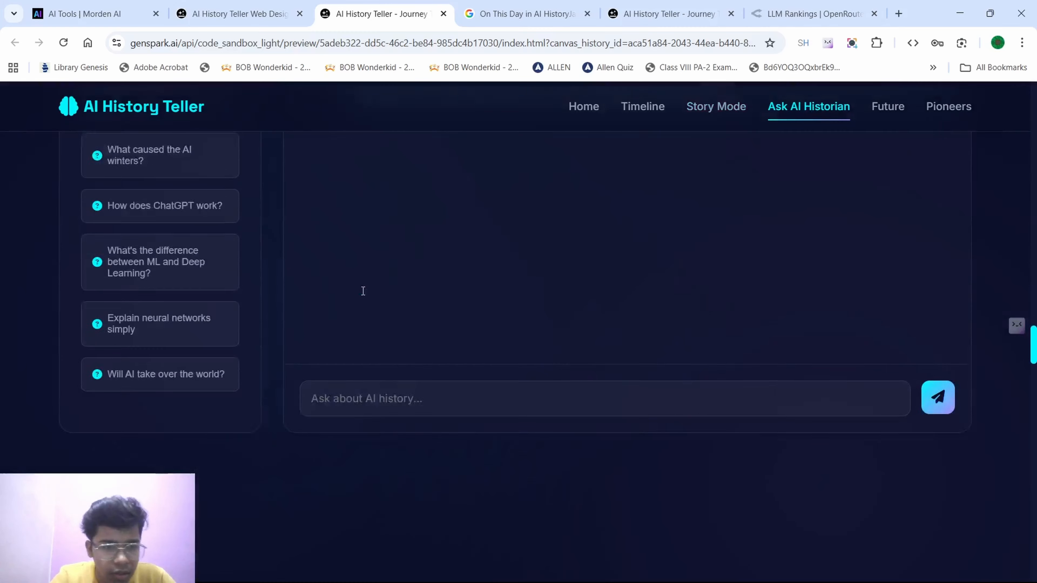
left_click(516, 284)
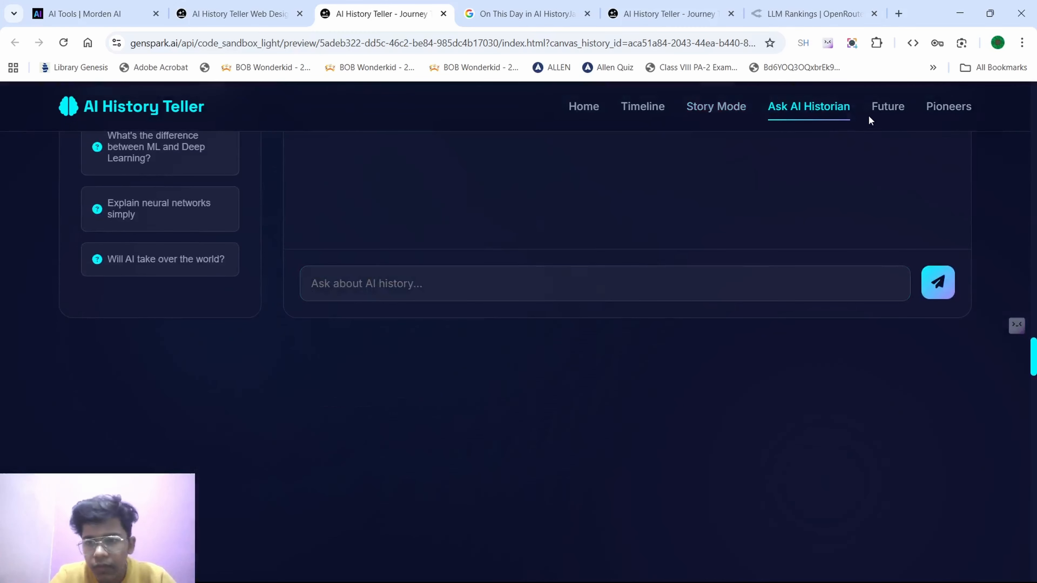
left_click(894, 114)
left_click(834, 119)
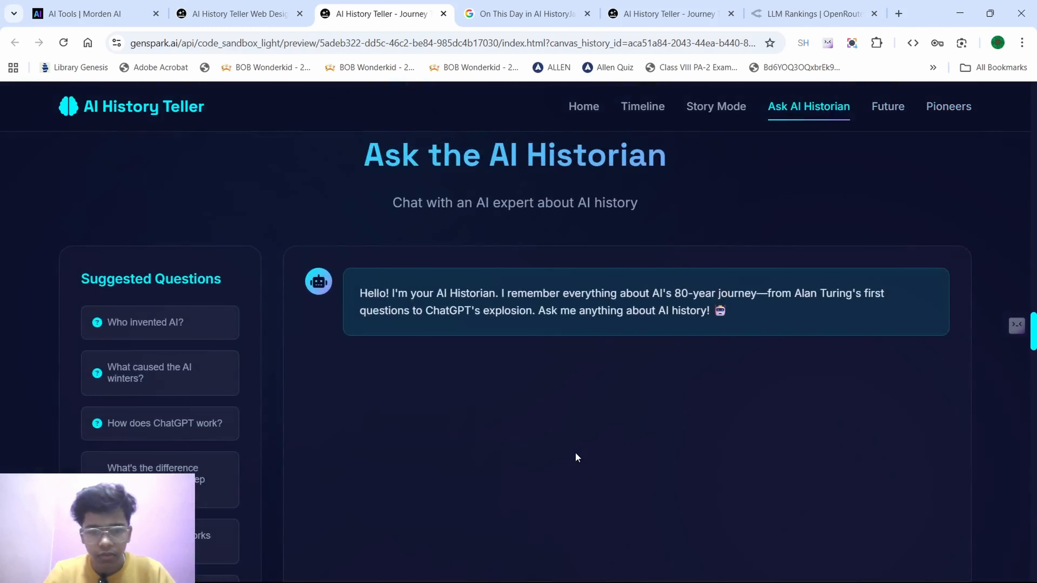
- Ask the AI Historian the suggested question "Will AI take over the world?" and read through its full answer
scroll(577, 456, "down", 4)
scroll(500, 436, "up", 2)
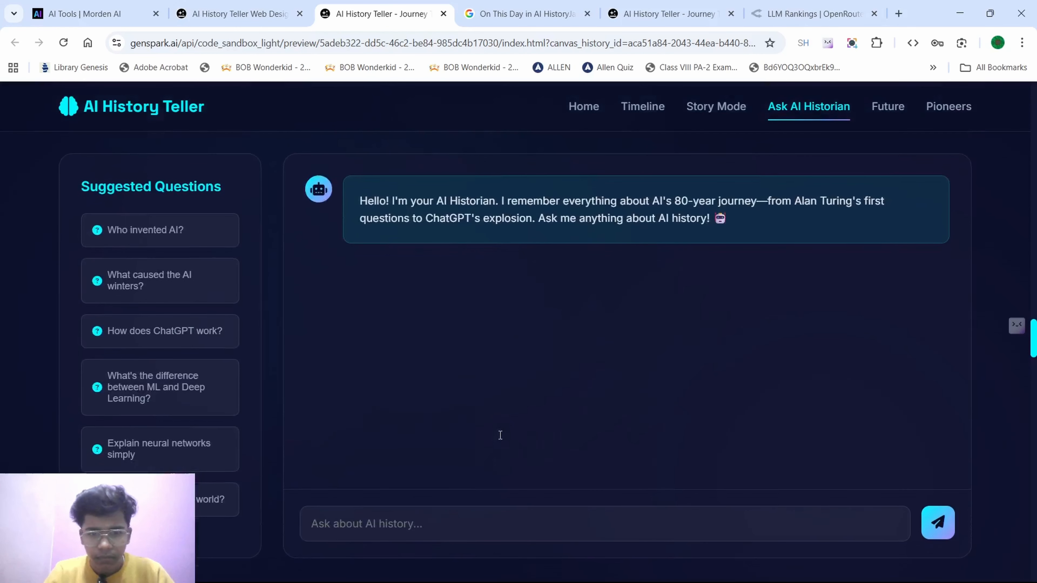
left_click(463, 526)
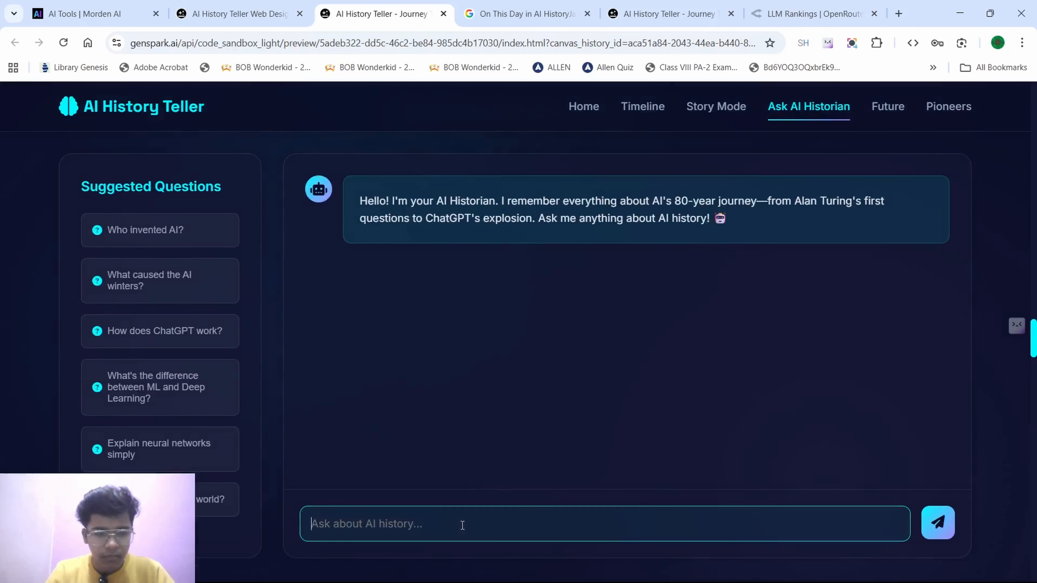
left_click(163, 499)
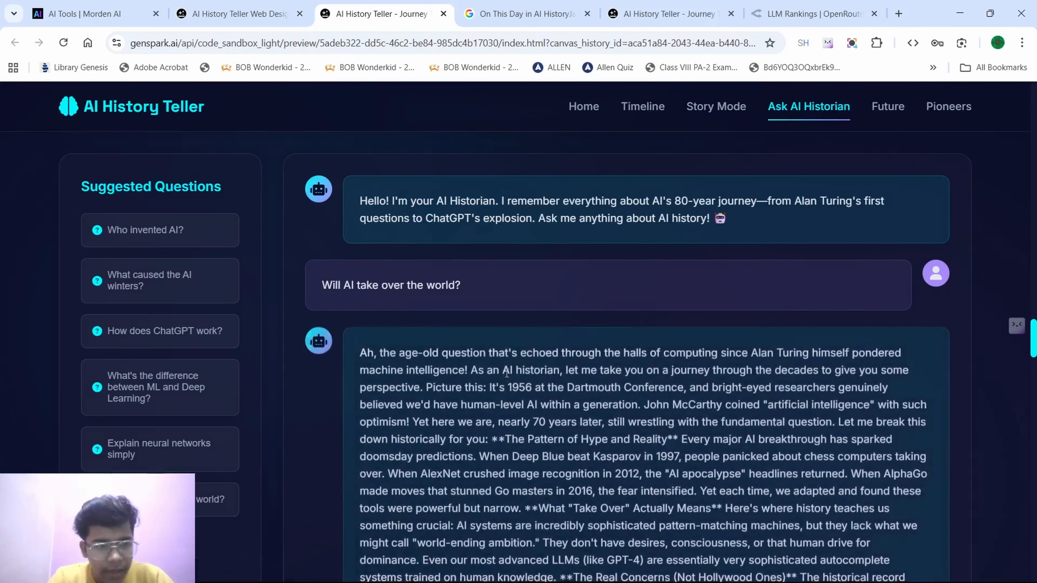
scroll(506, 373, "down", 15)
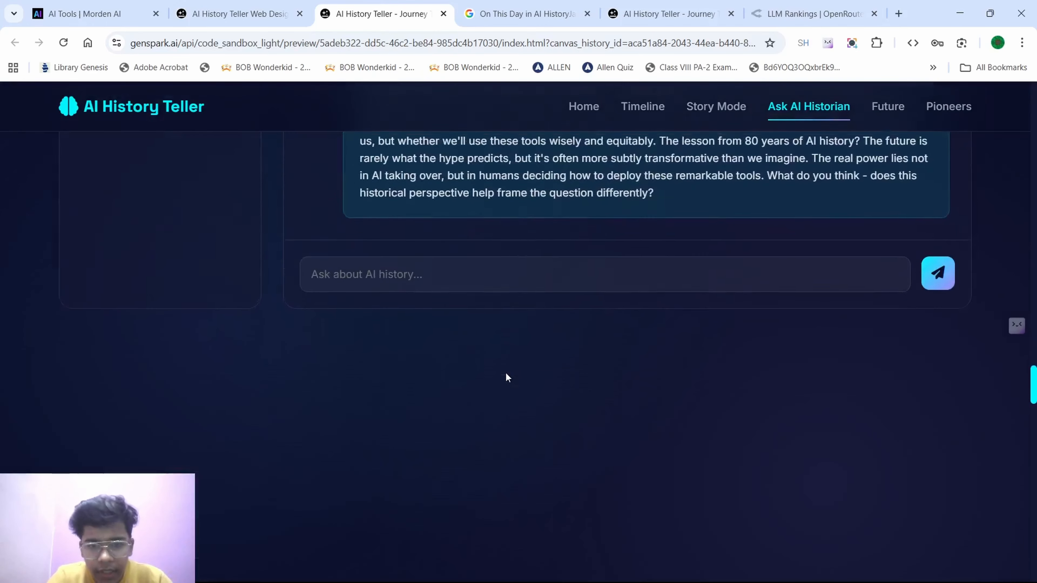
scroll(507, 373, "up", 10)
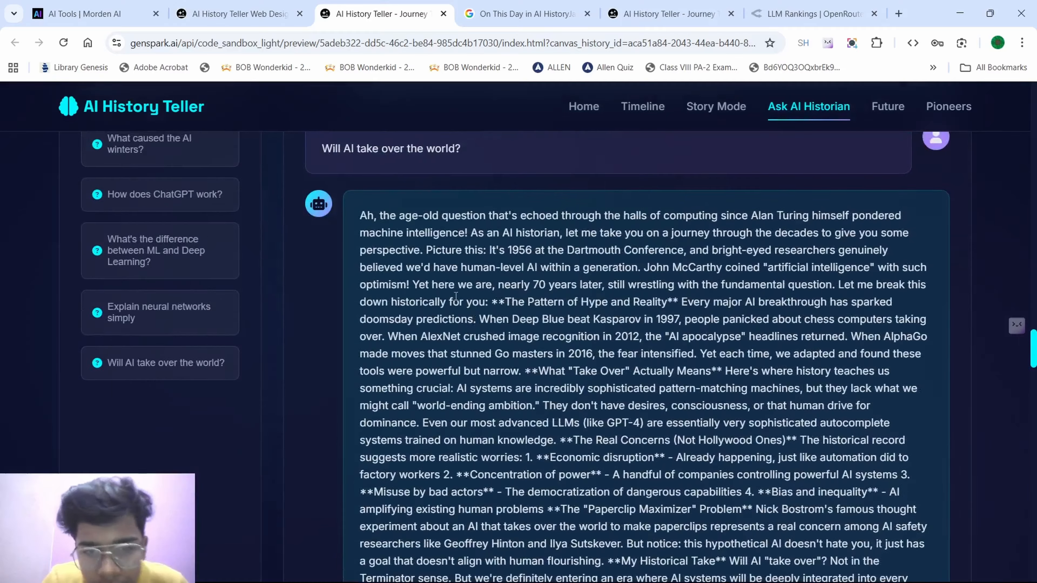
left_click_drag(366, 215, 667, 461)
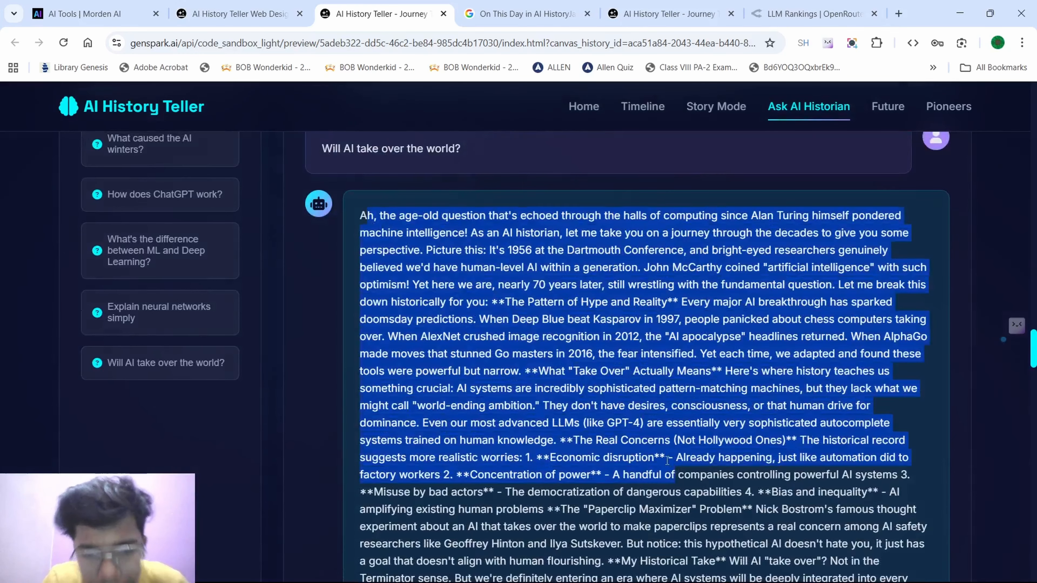
left_click(667, 461)
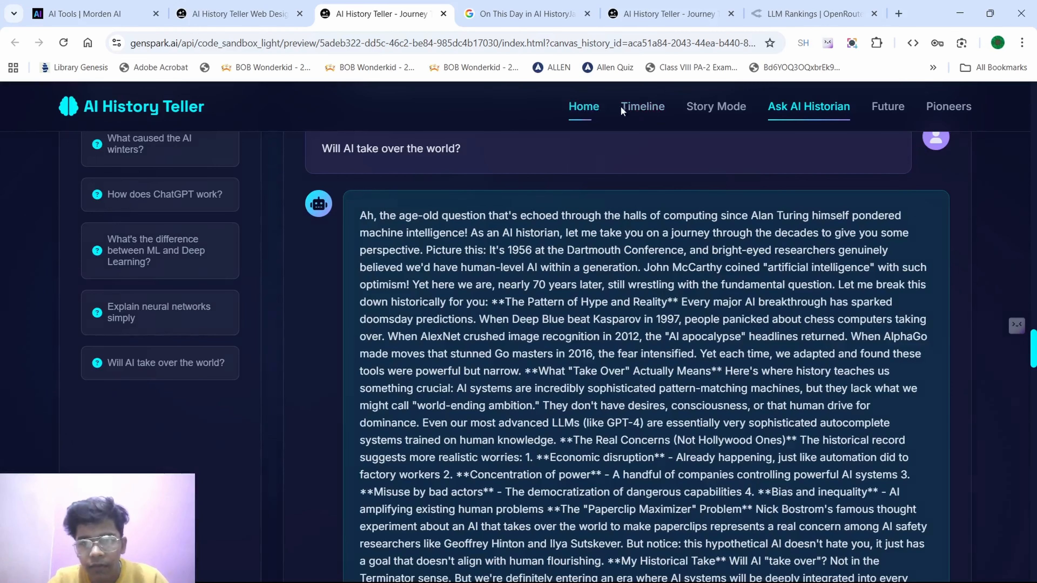
- Visit the full-size site's Timeline section and look over its event cards from 2012 to 2016
left_click(658, 120)
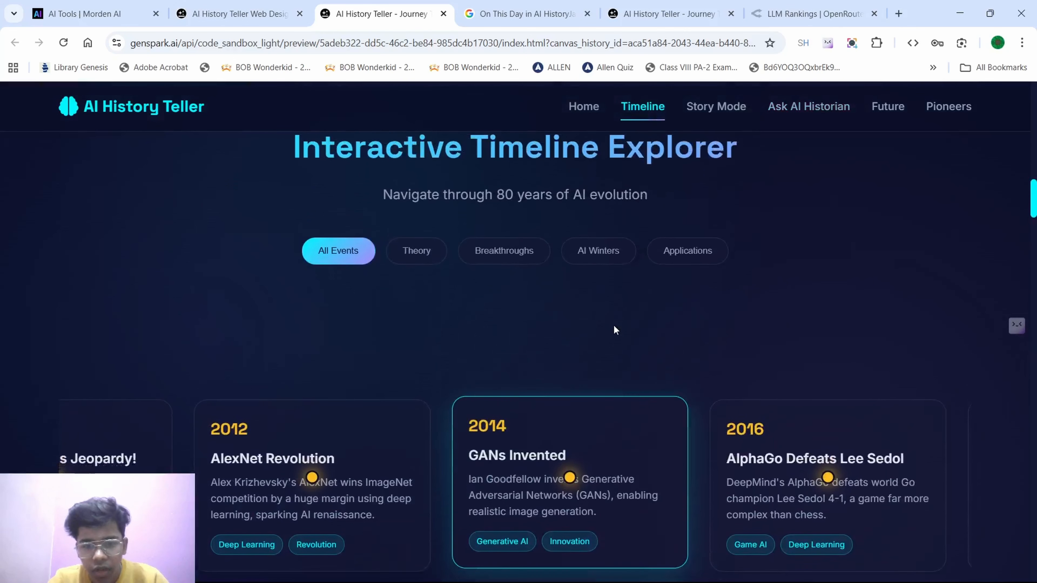
scroll(313, 358, "down", 2)
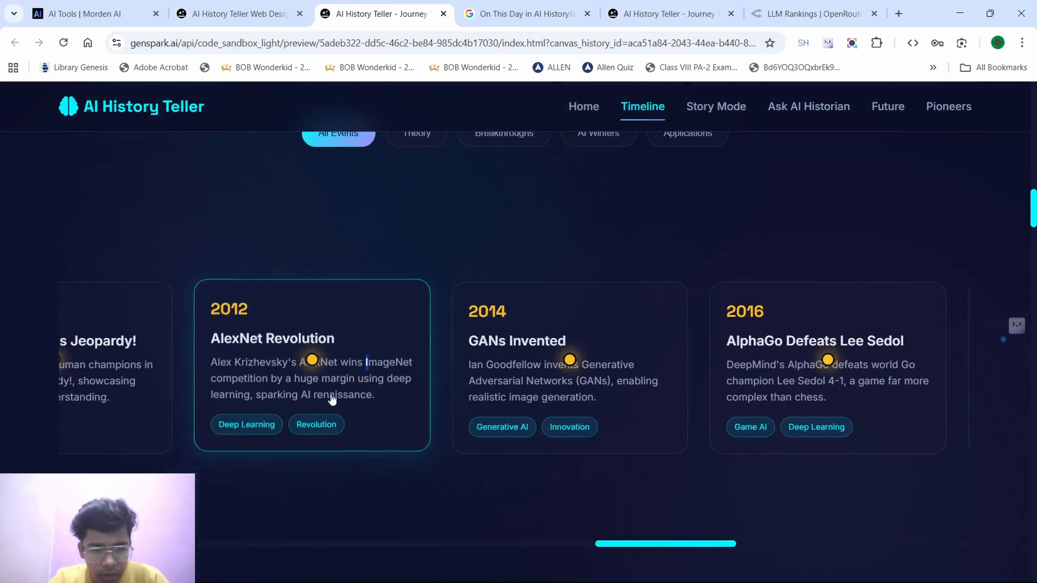
scroll(321, 376, "up", 3)
- Return to the Genspark project chat and start a change request containing "response from ai and also"
left_click(241, 14)
left_click(225, 445)
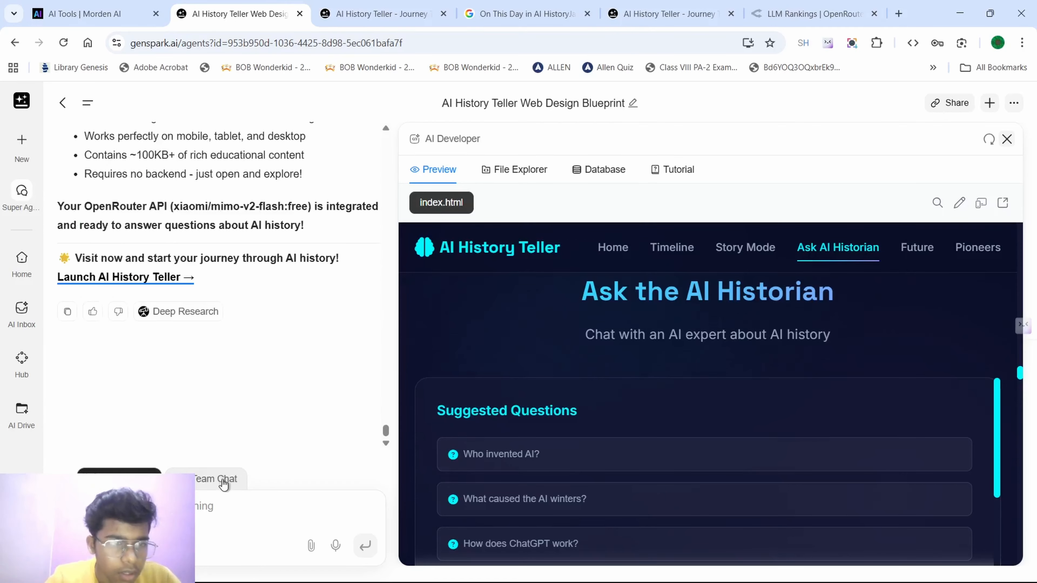
type("i")
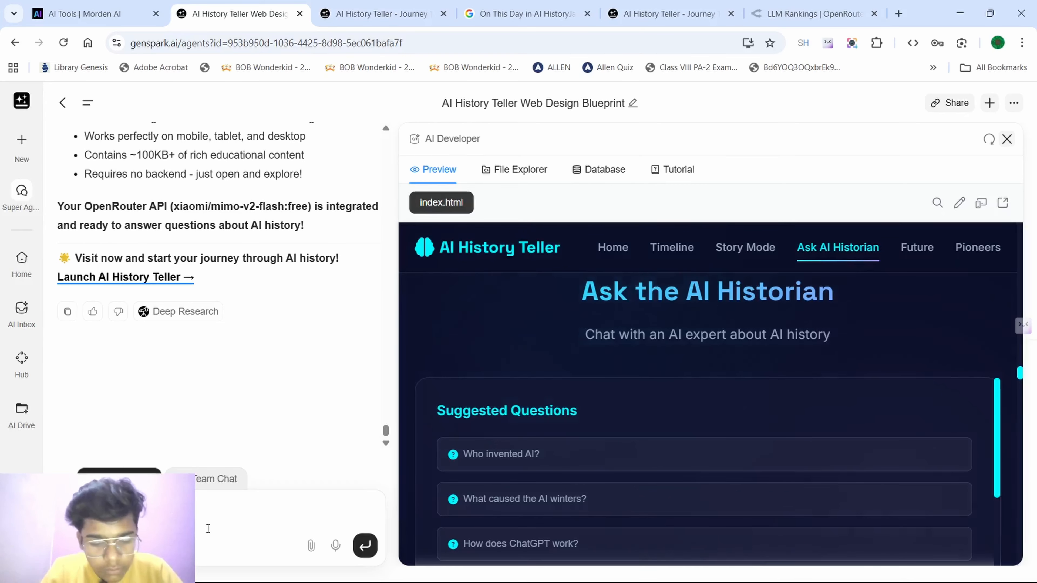
type("e")
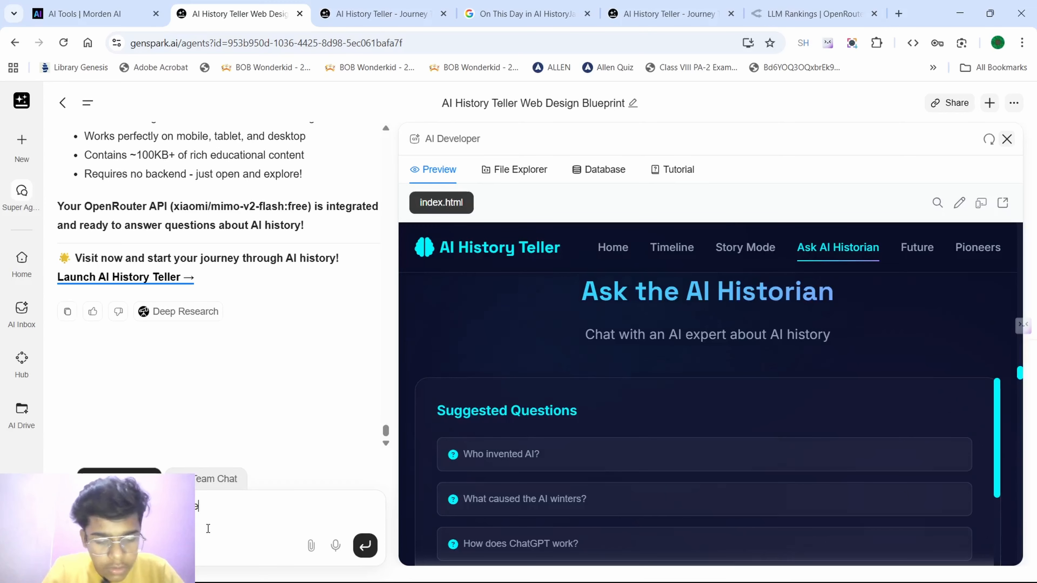
type("sponse ")
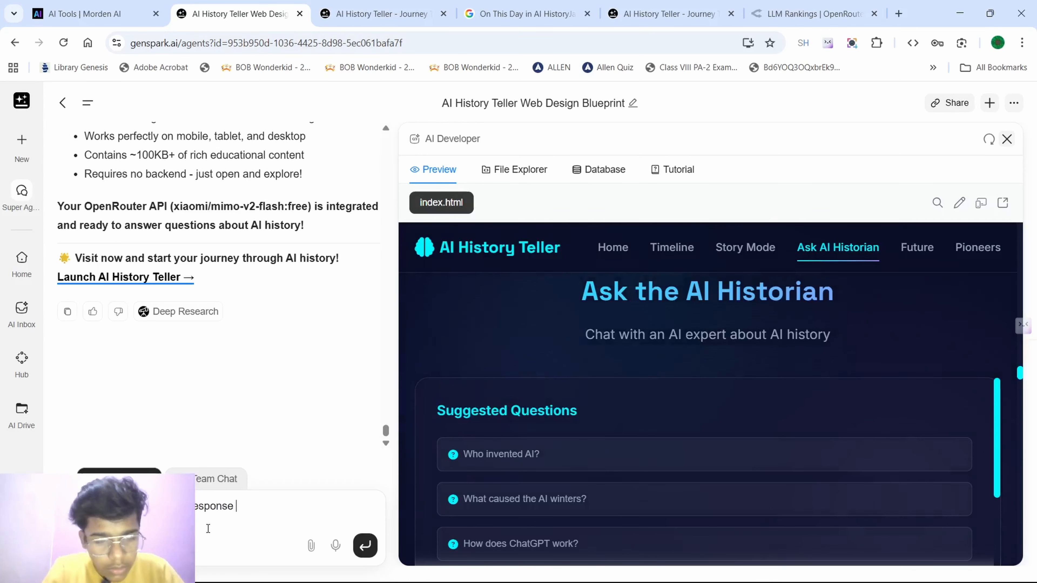
type("from")
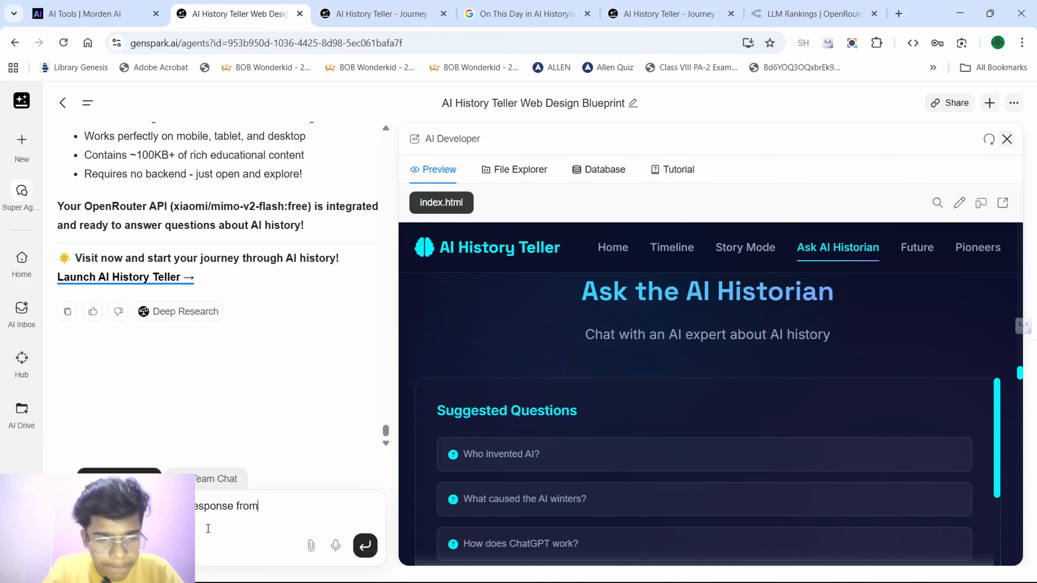
type(" ai and ")
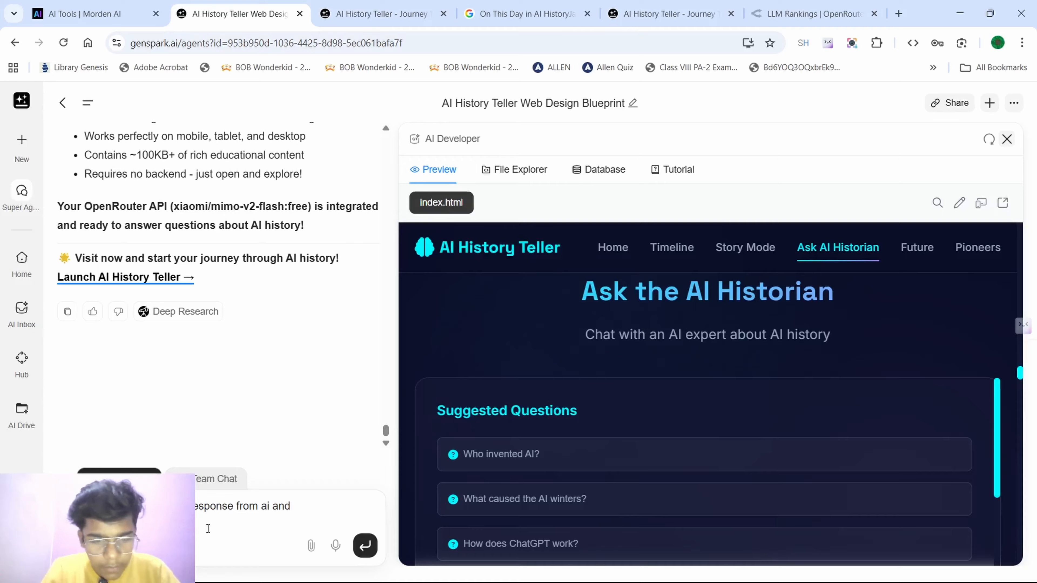
type("a")
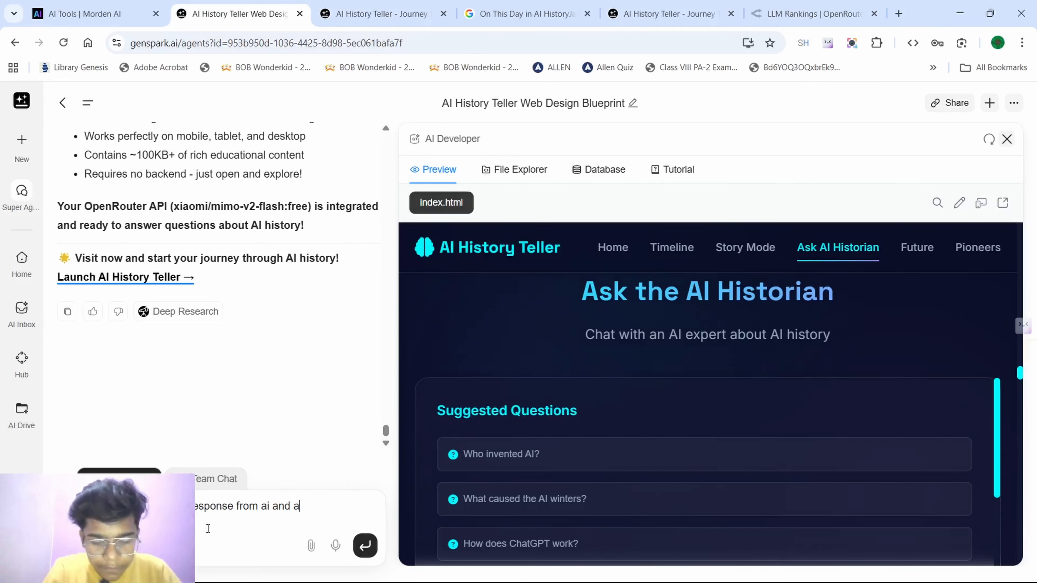
type("lso")
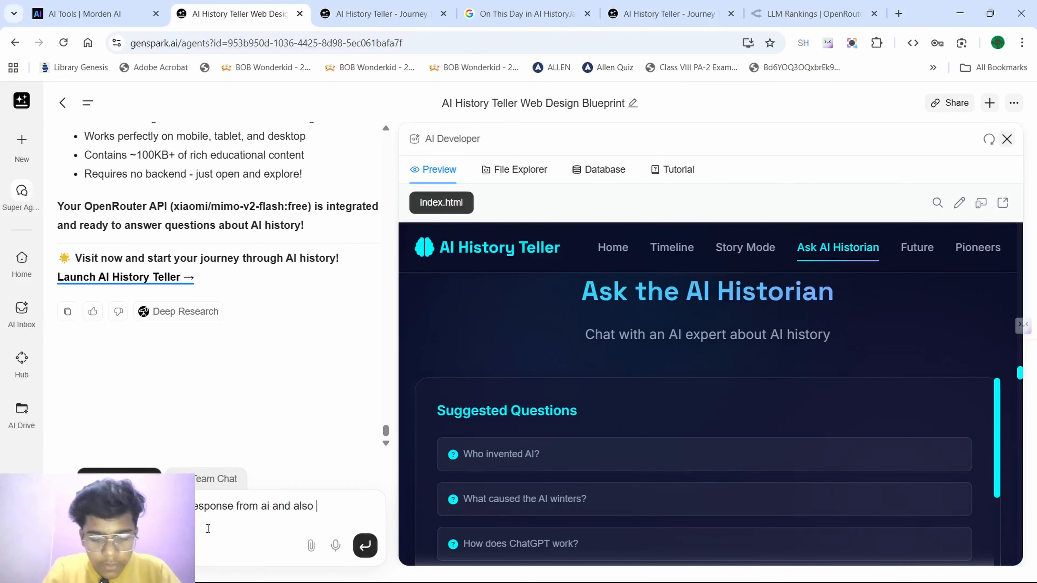
- Switch to the Morden AI history page and examine its timeline, including the First Artificial Neuron card's details and Deep Dive with AI option
left_click(121, 5)
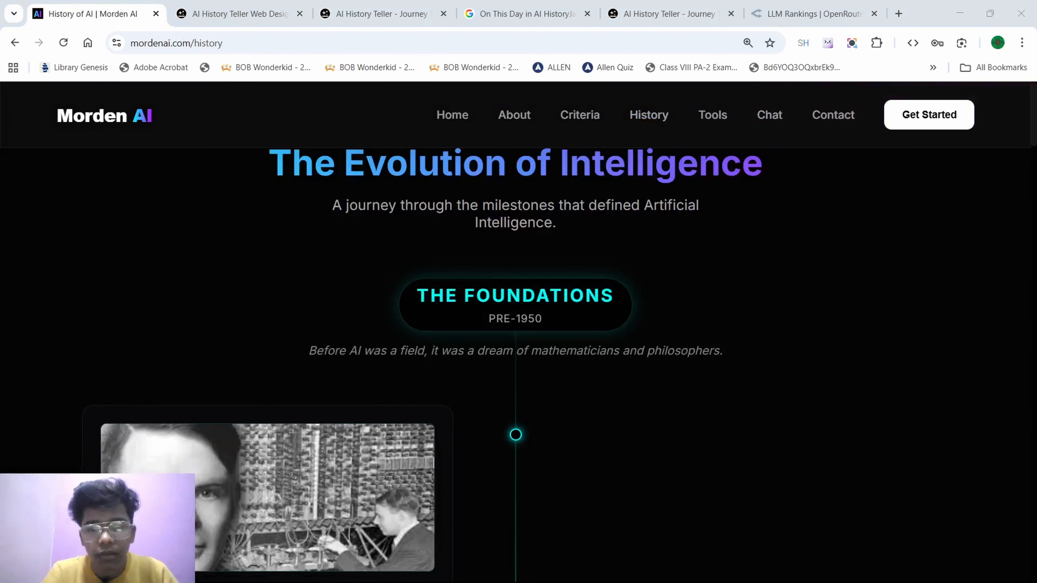
left_click(960, 13)
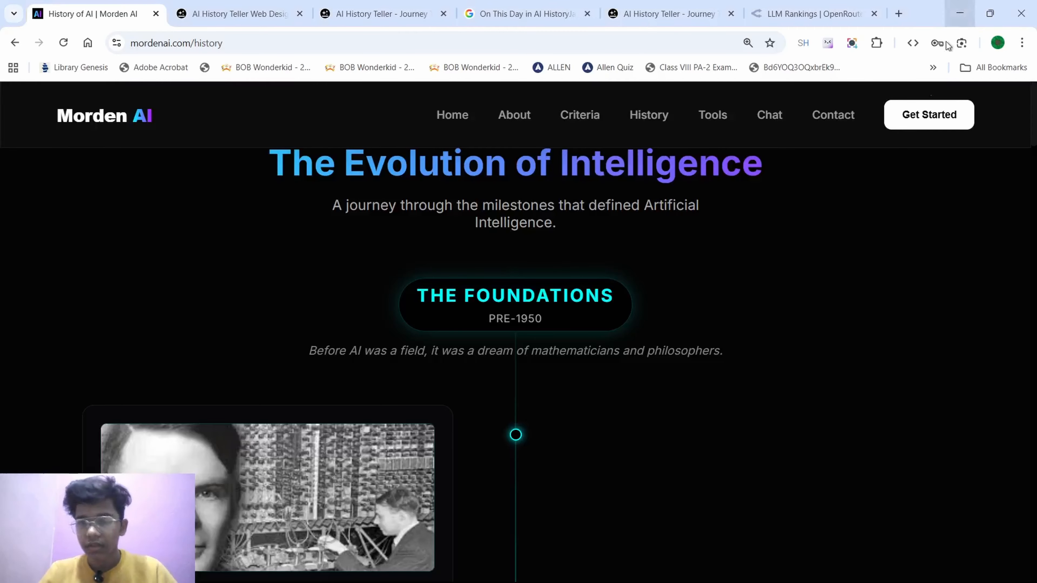
scroll(494, 438, "down", 6)
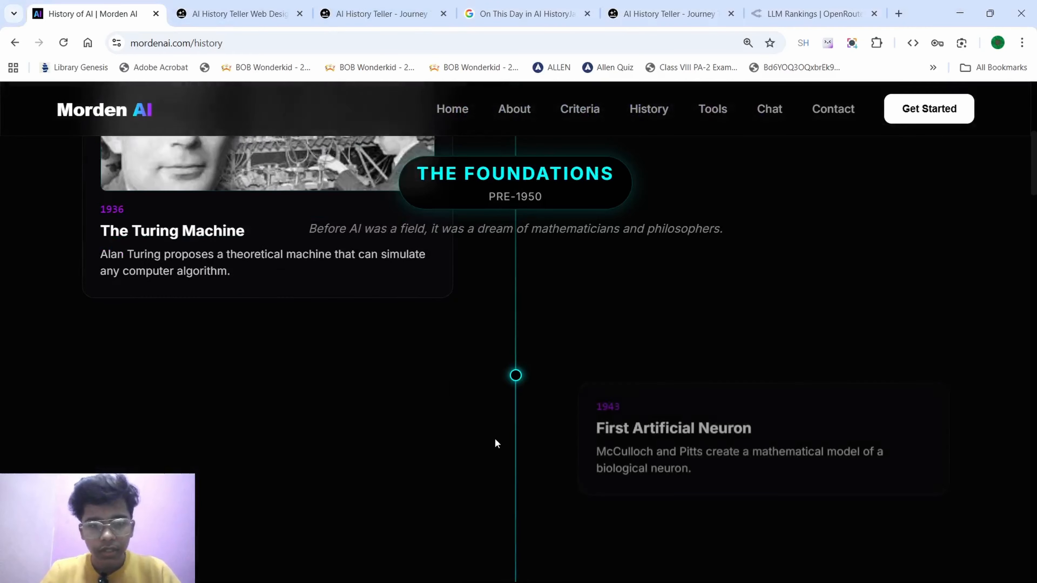
mouse_move(771, 312)
scroll(596, 319, "down", 4)
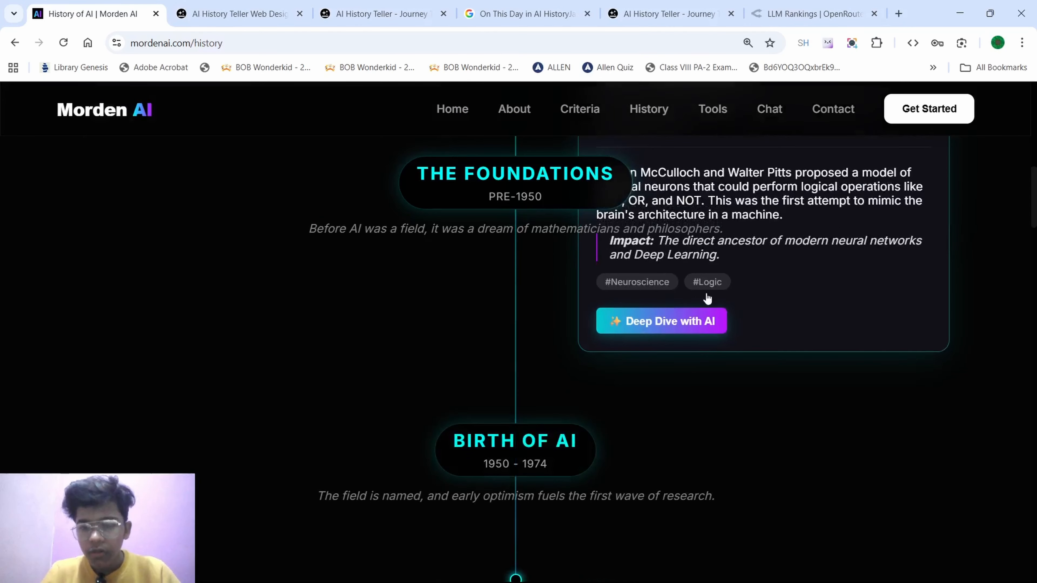
- Check the Perceptron search page, the generated site and the Genspark preview's Ask AI Historian section, ending back at the Genspark chat
left_click(666, 14)
left_click(527, 12)
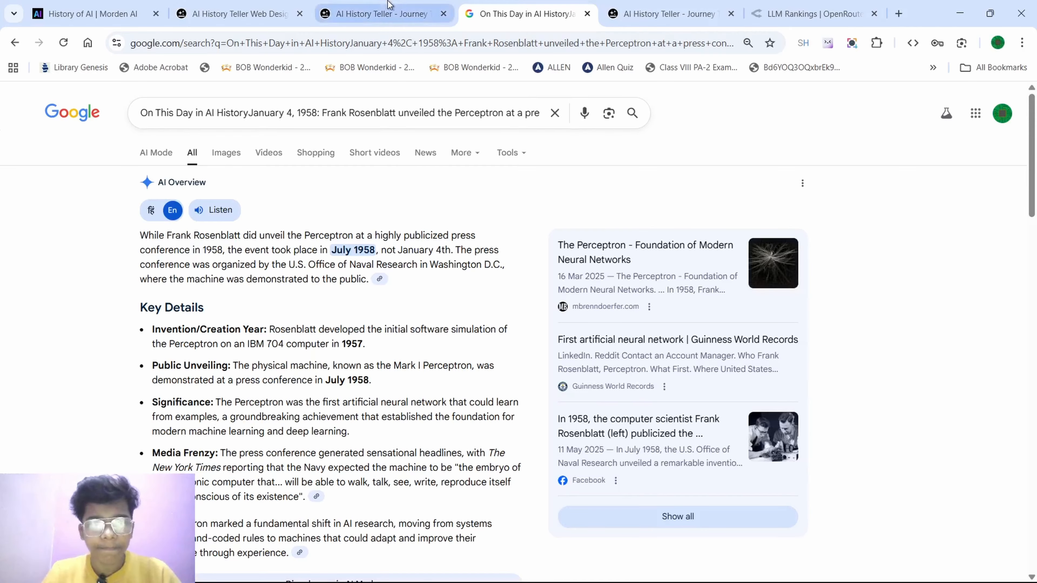
left_click(382, 14)
left_click(274, 9)
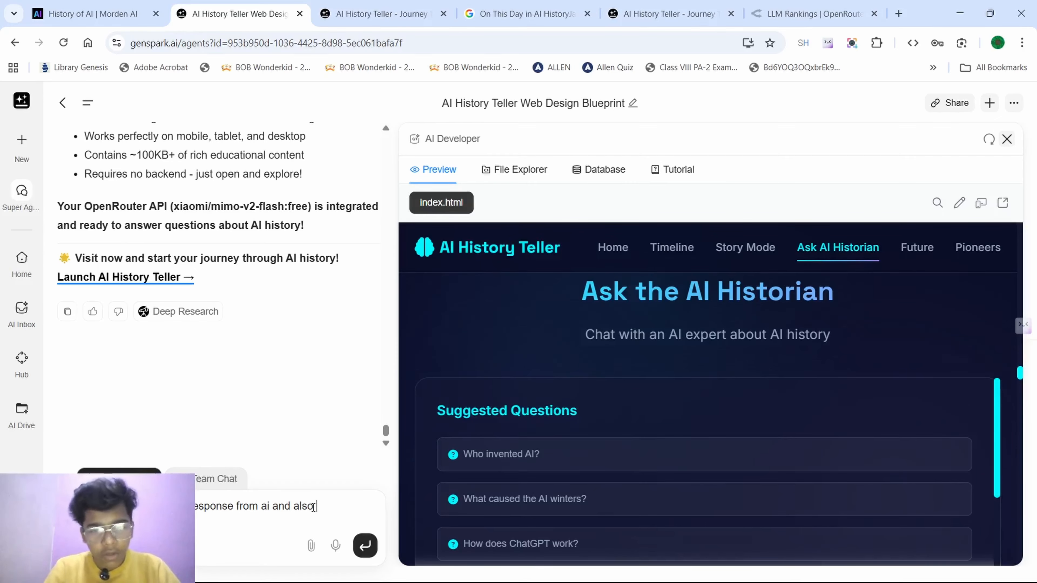
scroll(678, 435, "down", 10)
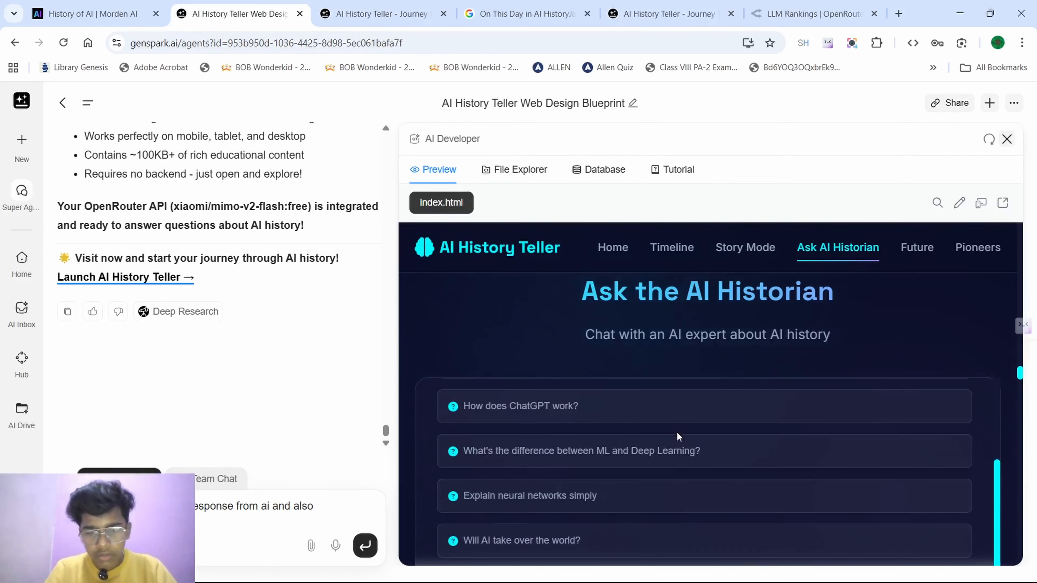
left_click(543, 5)
left_click(673, 13)
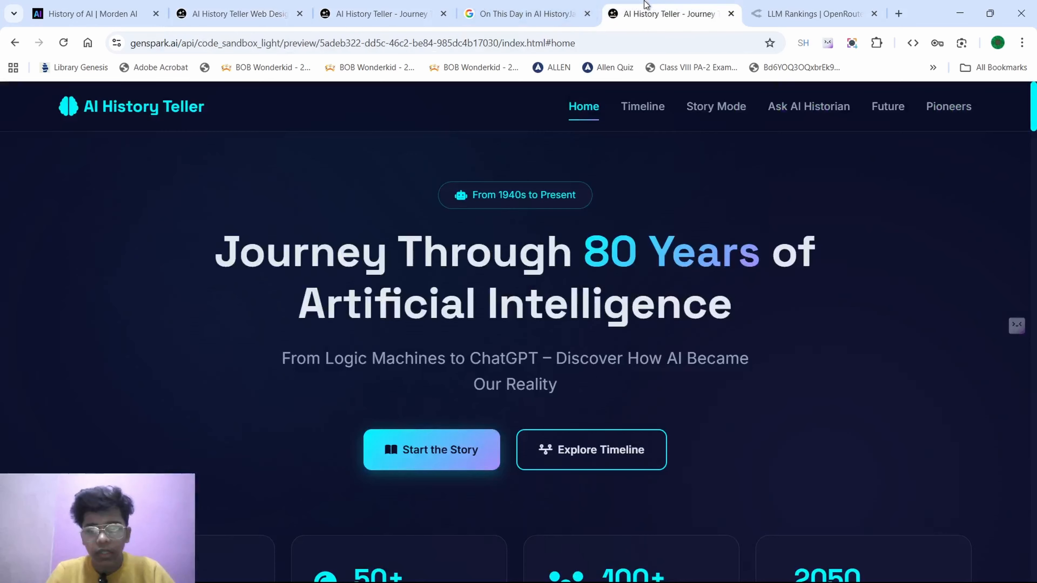
left_click(270, 13)
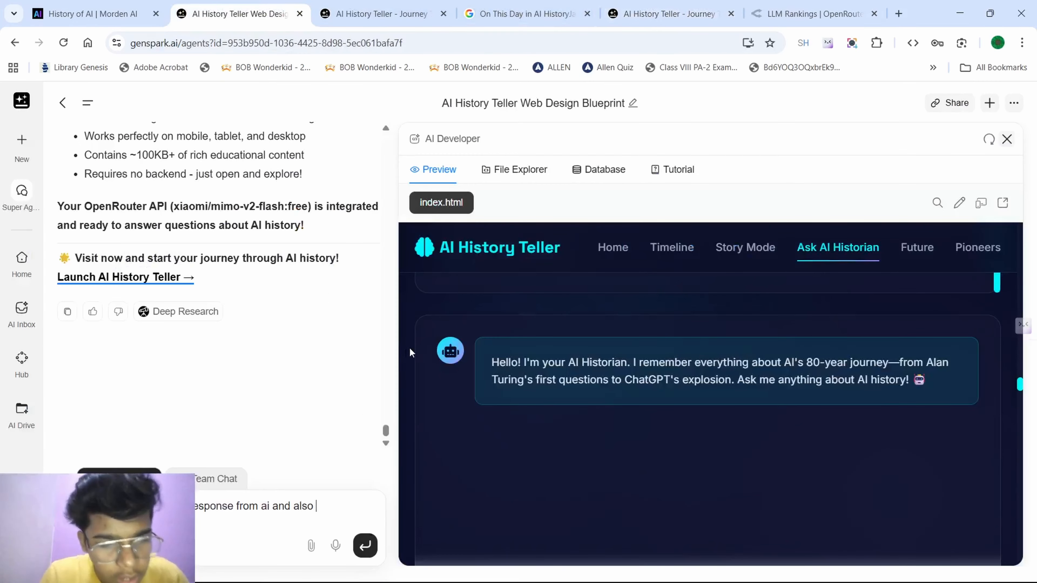
- Continue the change request in the project chat with "deep dive" after "response from ai and also"
type("deep f")
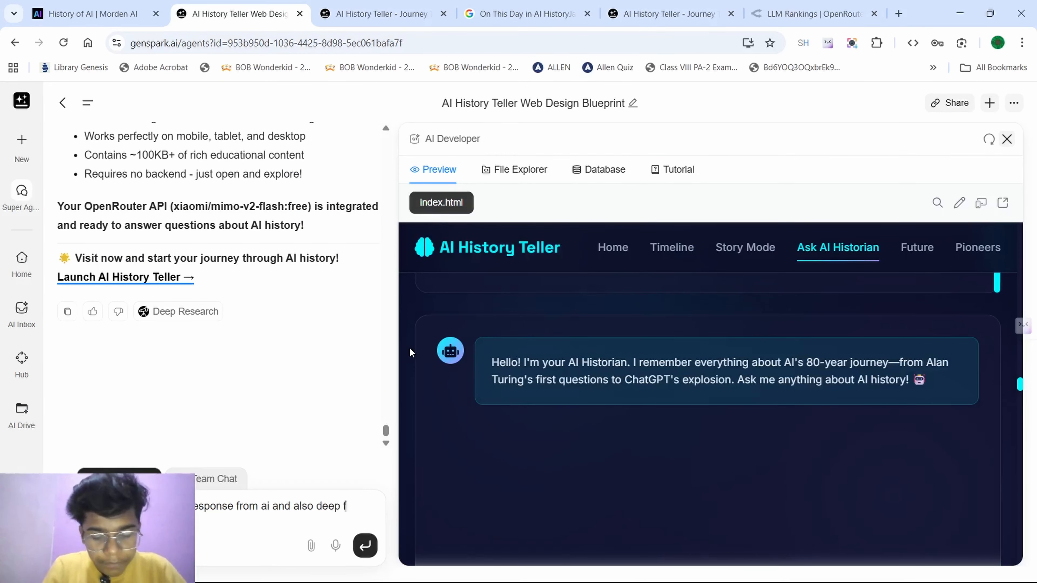
key("BackSpace")
type("di")
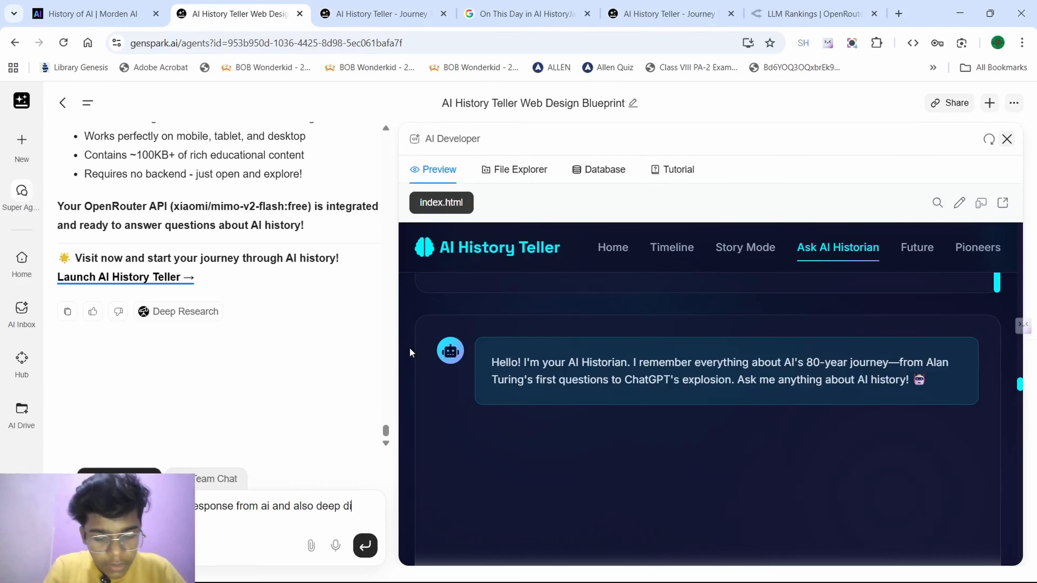
type("ve in")
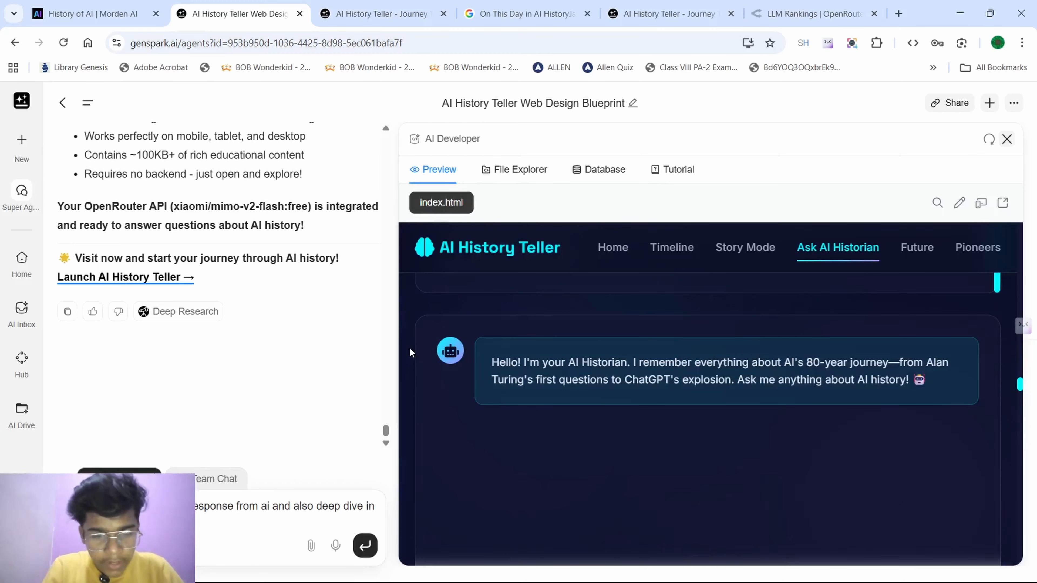
key("BackSpace")
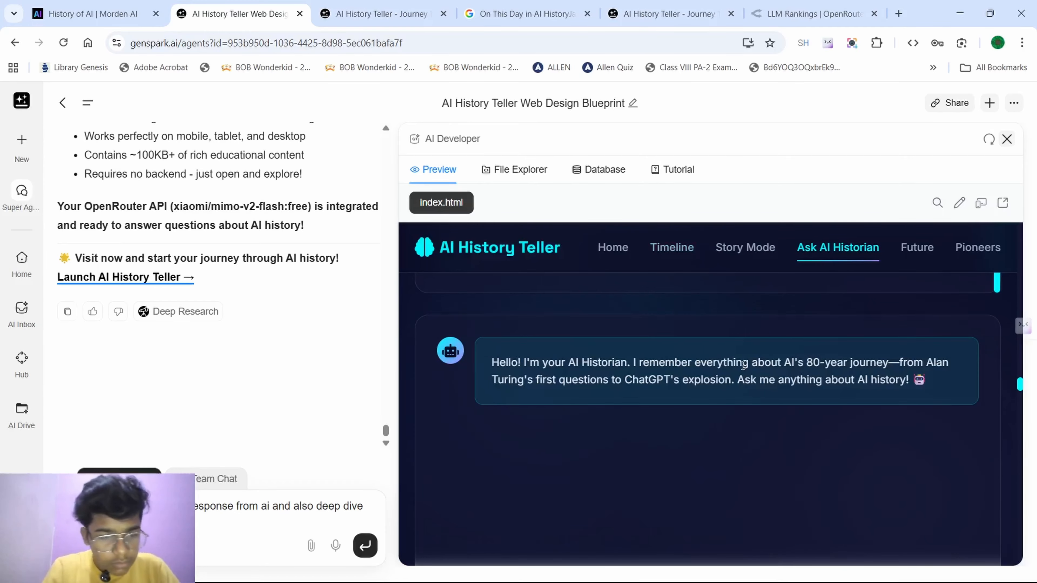
- Extend the change request with "and give summarize feature in story", also mention the bot, and end the passage with "and"
type("and ")
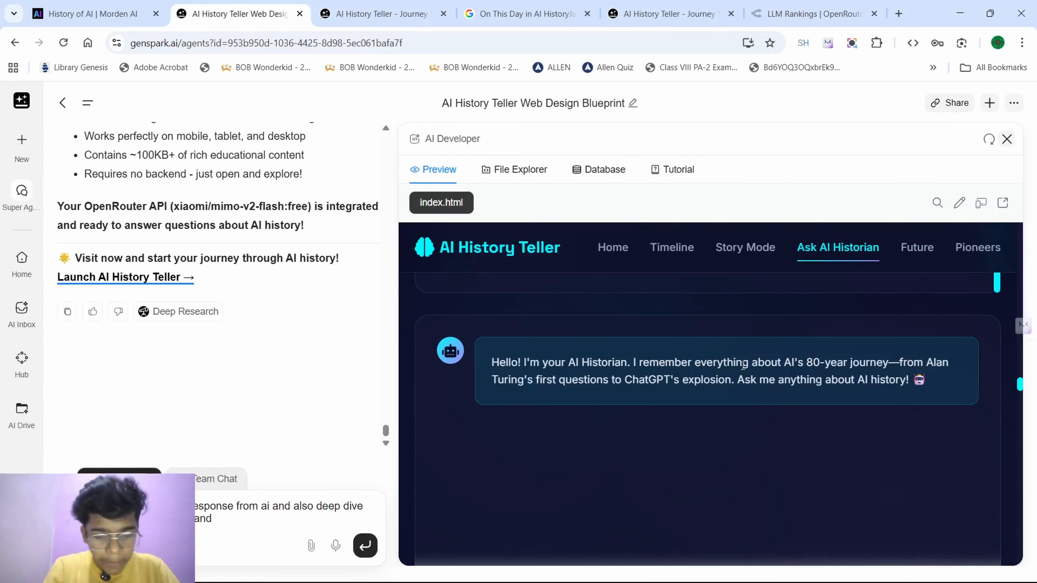
type("give ")
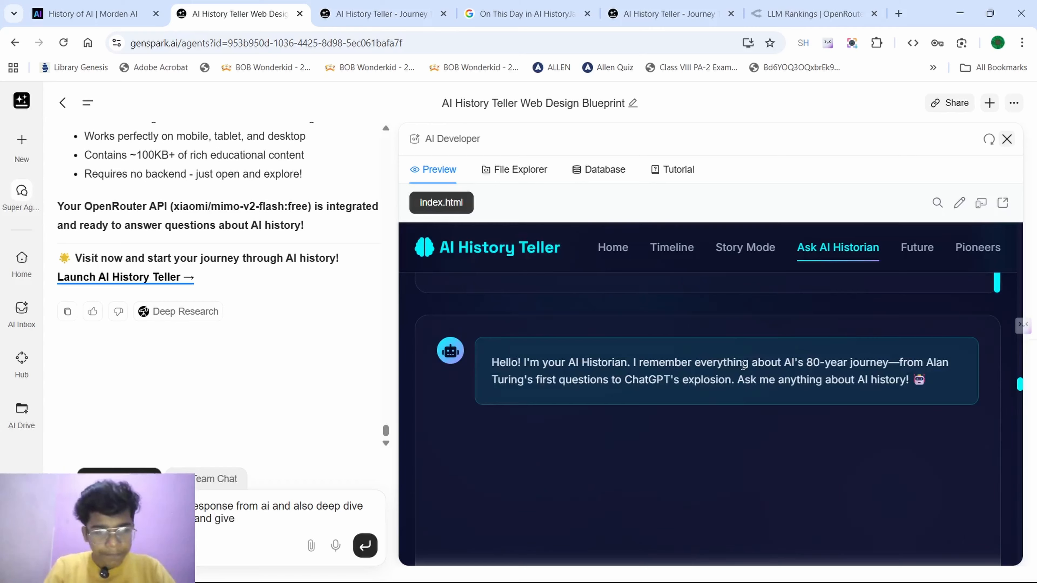
type("summ")
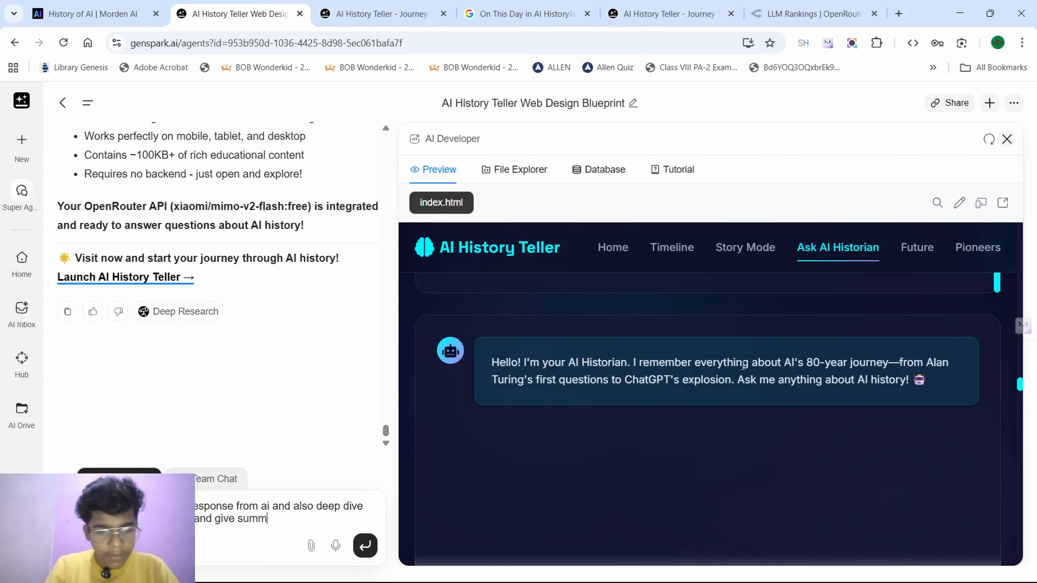
type("arize ")
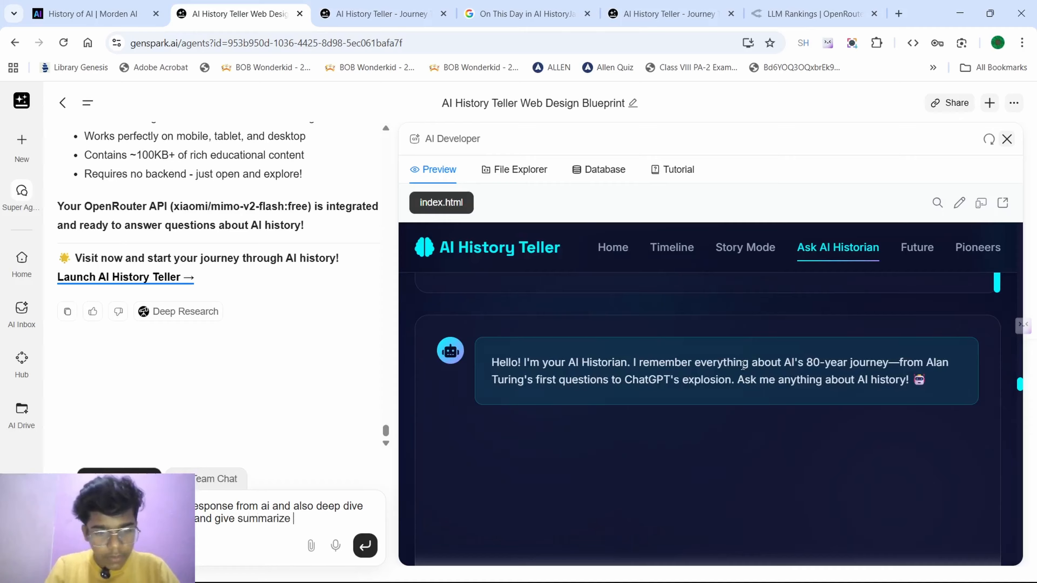
type("feat")
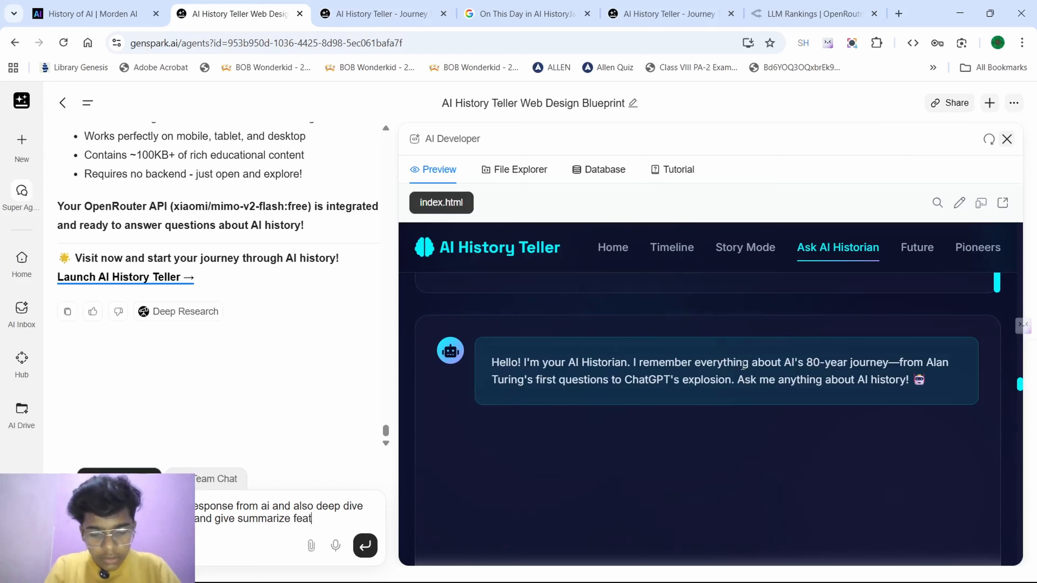
type("ure in ")
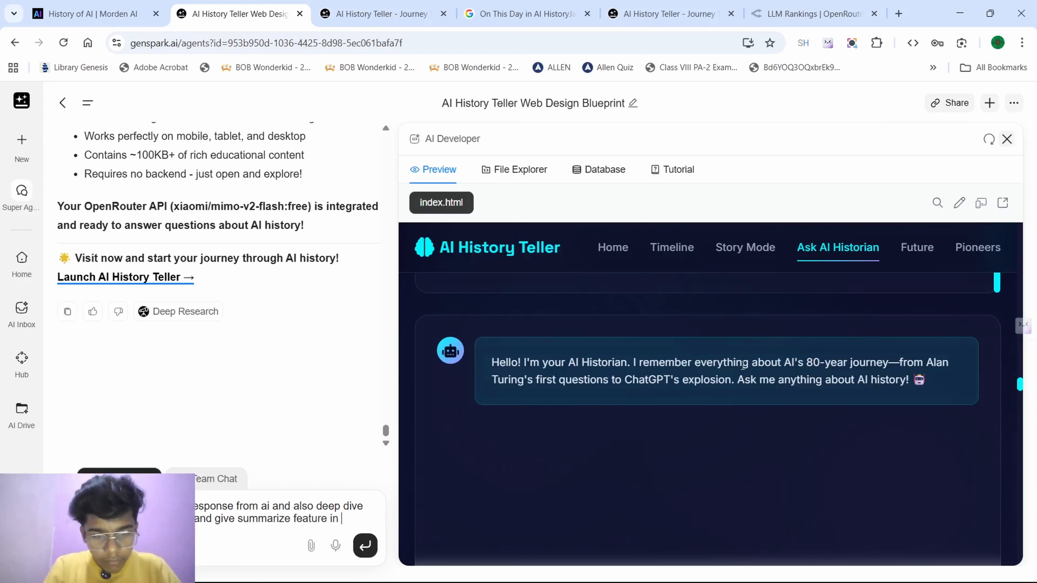
type("story")
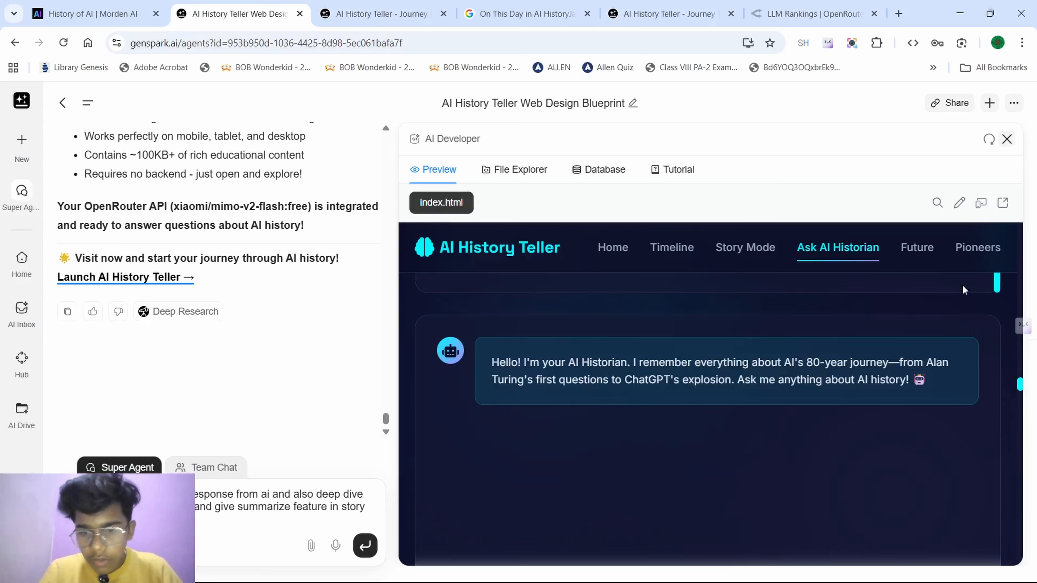
scroll(880, 338, "down", 5)
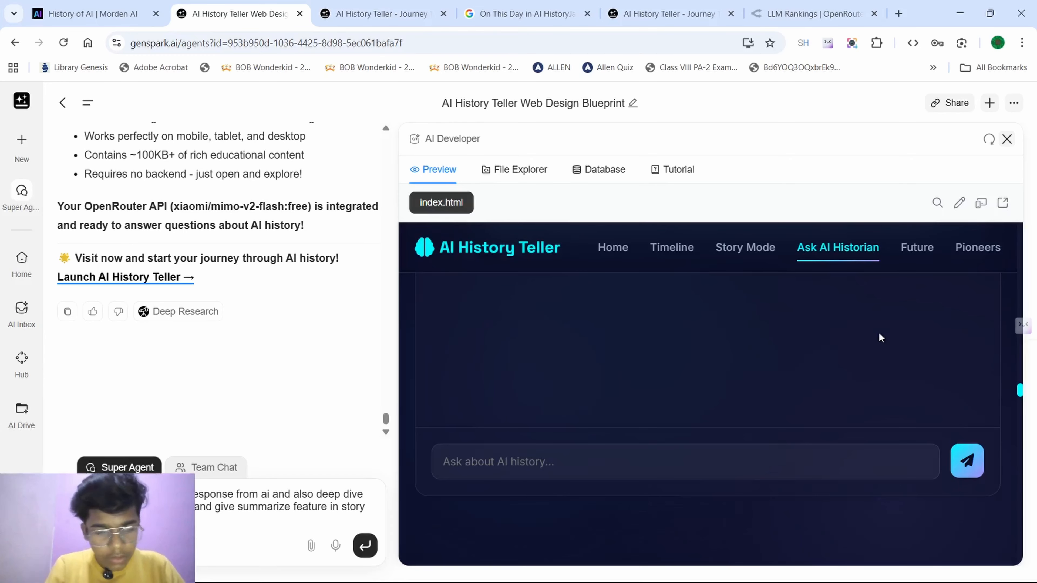
type("bot")
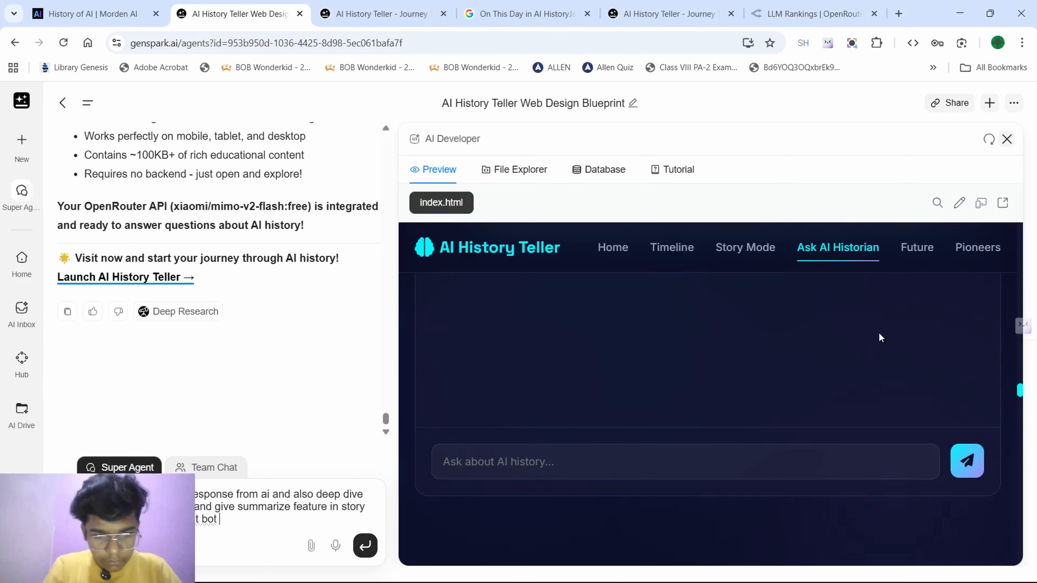
type(" and")
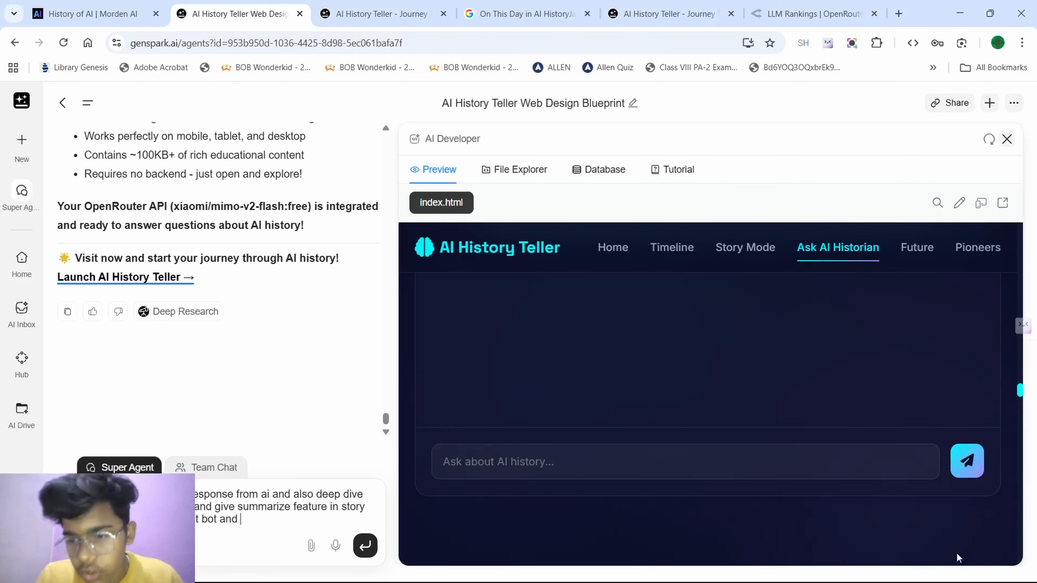
- Check the Story Mode chapter cards in the site preview and continue the change request with "we also want that it should"
scroll(812, 360, "up", 10)
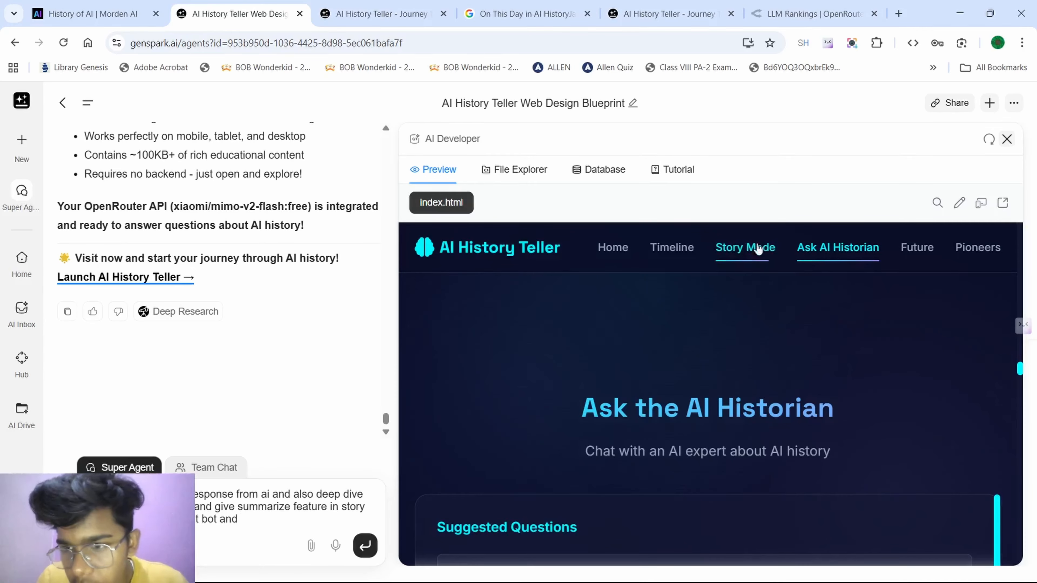
left_click(735, 250)
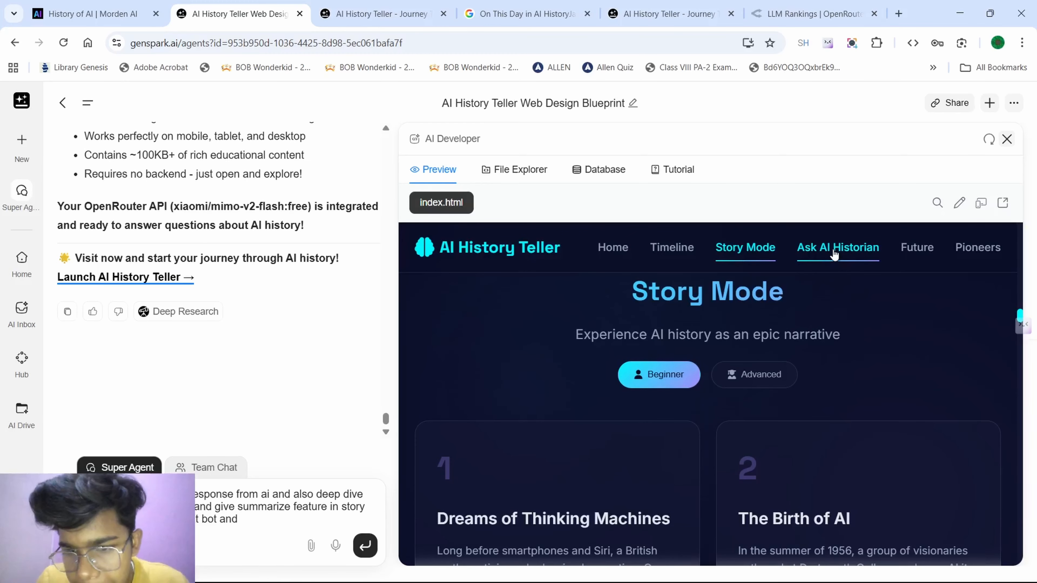
scroll(748, 407, "down", 10)
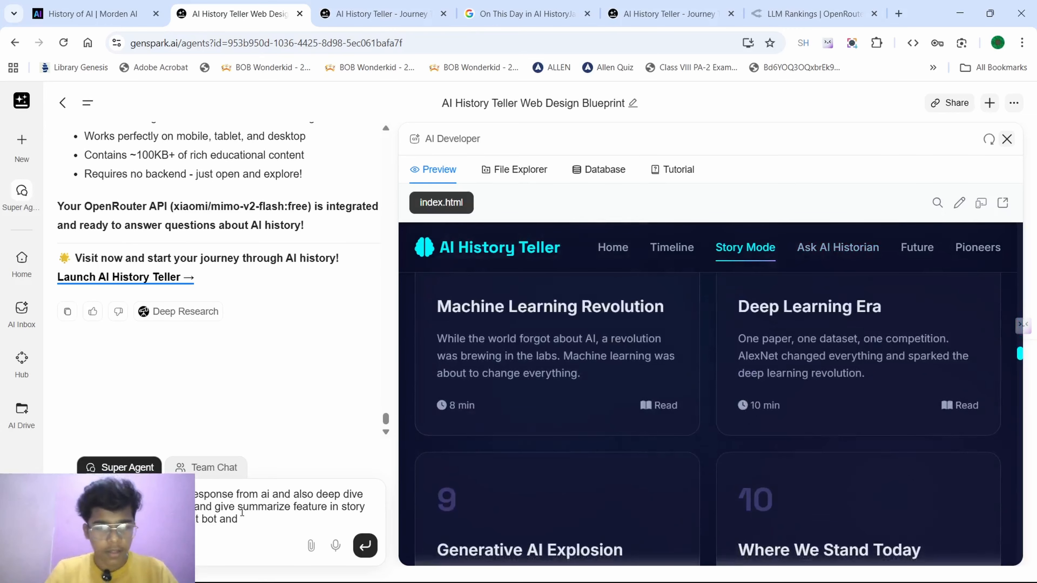
left_click(256, 529)
type("we a")
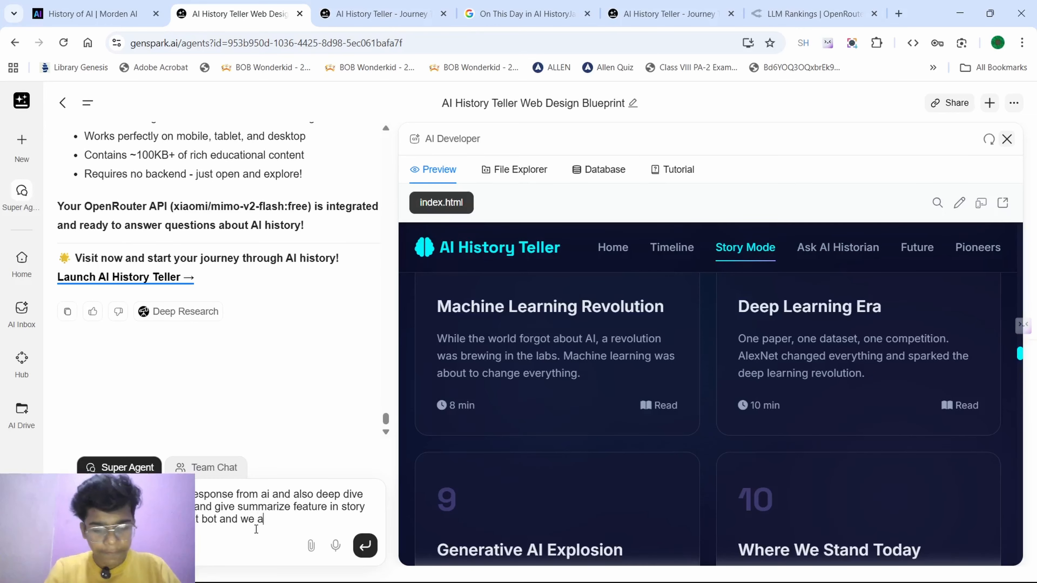
type("lso ")
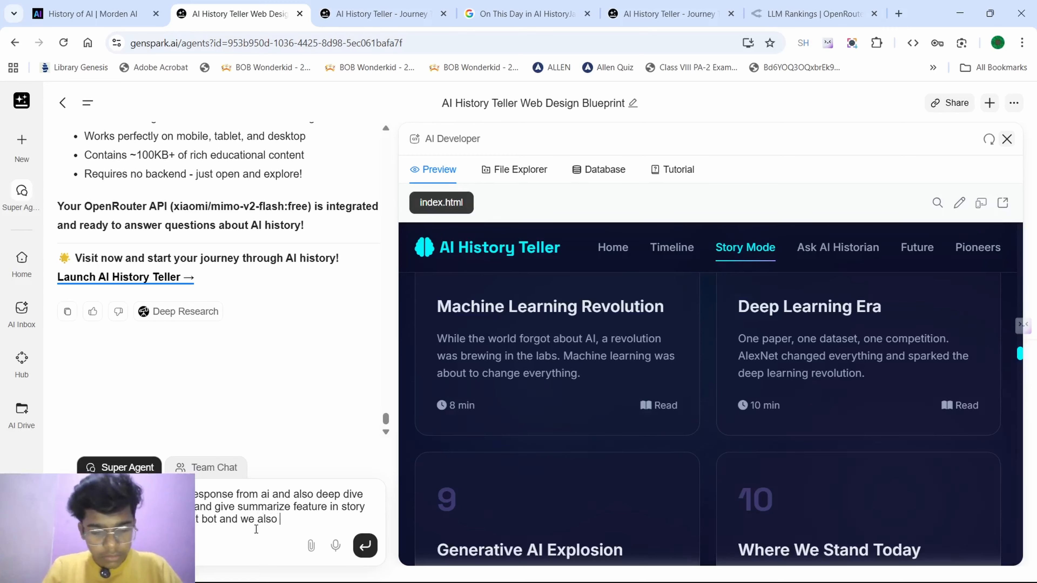
type("want ")
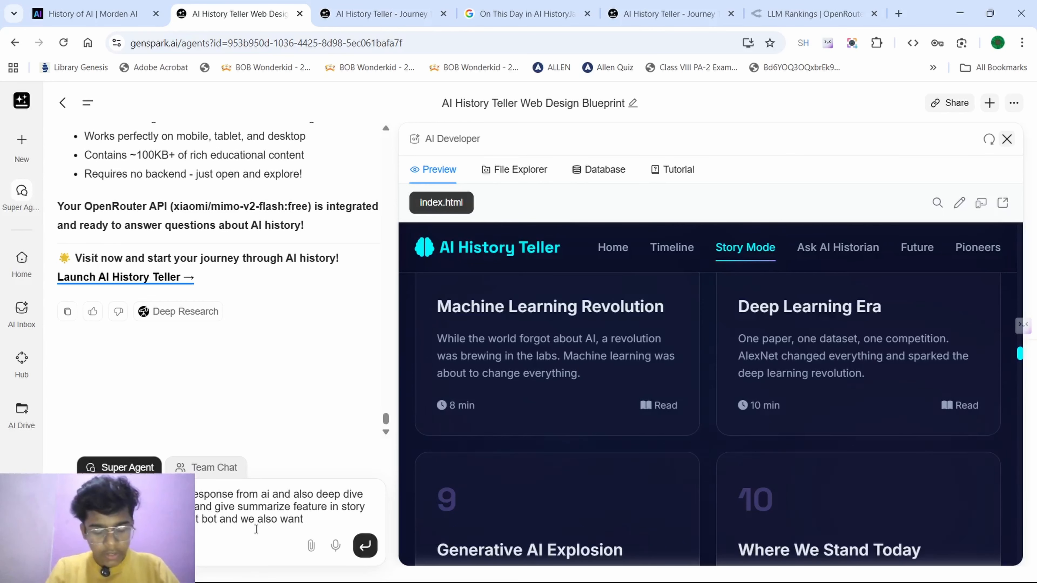
type("that ")
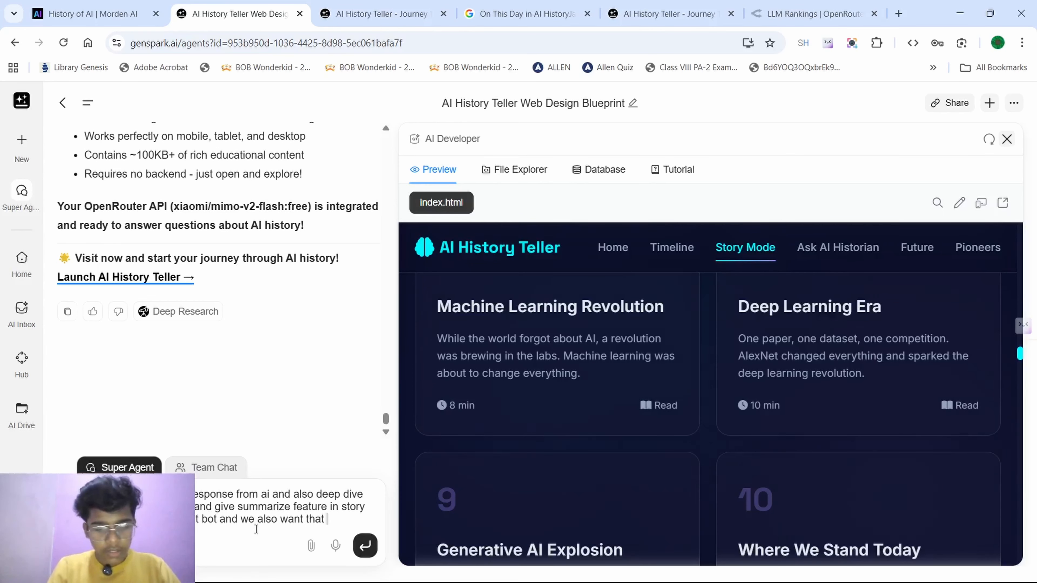
type("it shou")
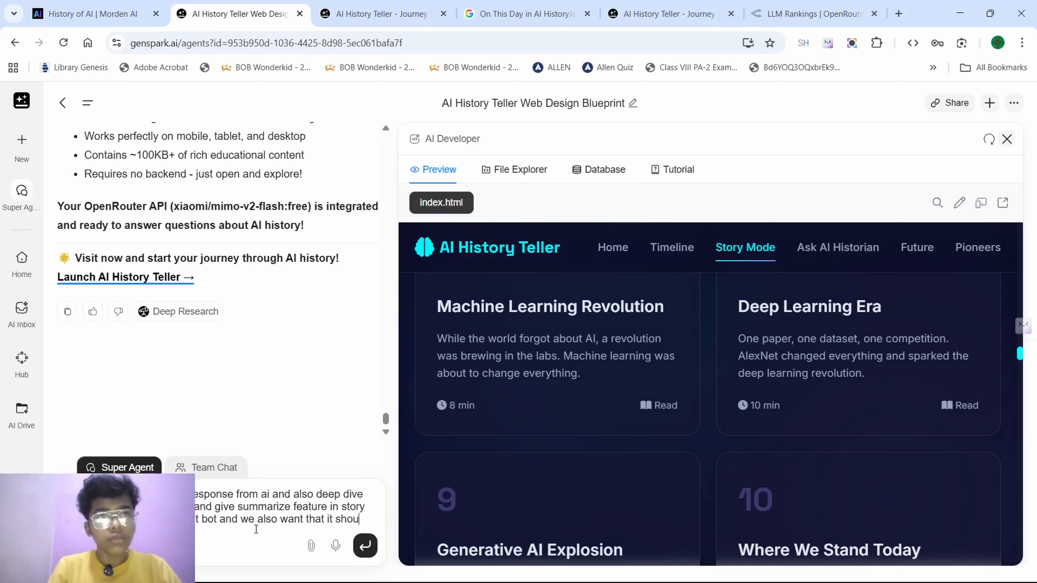
type("ld")
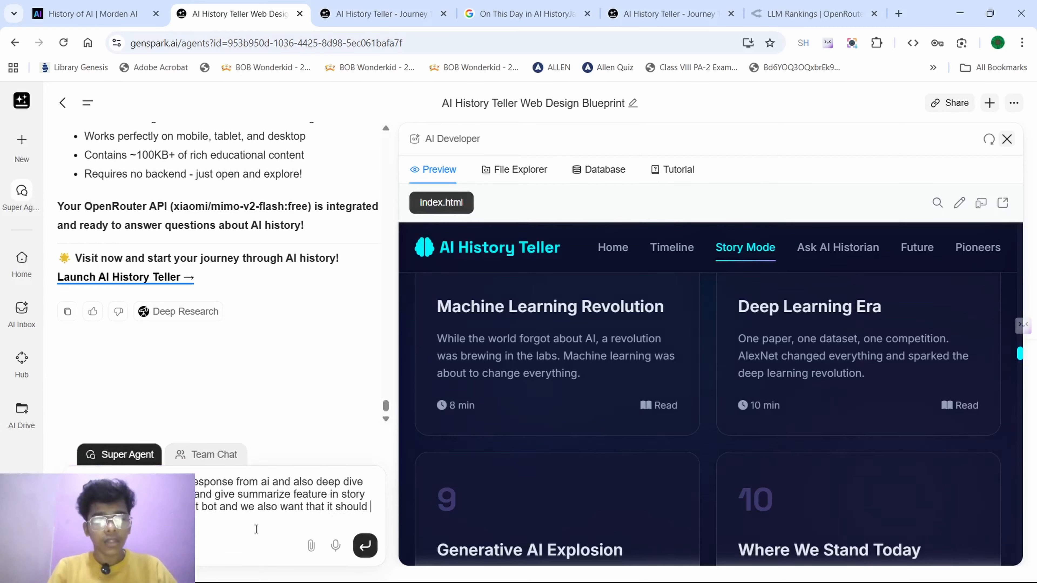